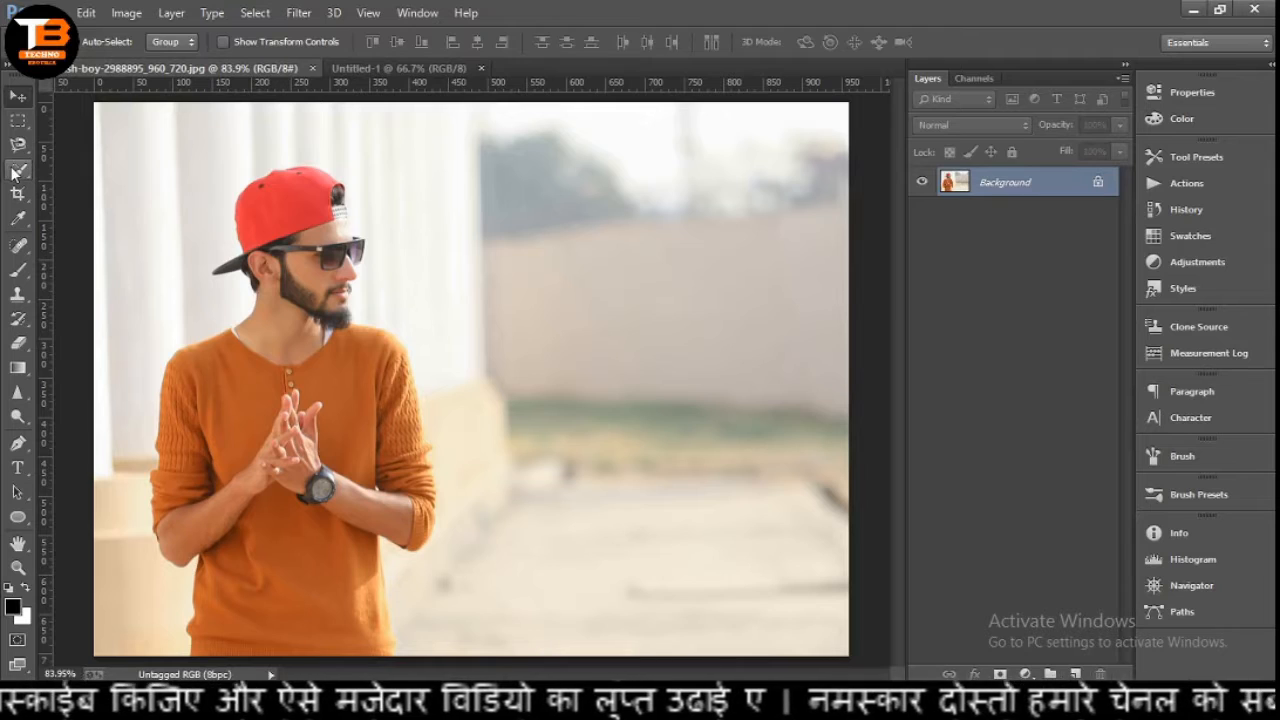
# Select the man, including his cap, arms and sweater, in the photo with the Quick Selection tool.
pyautogui.click(20, 171)
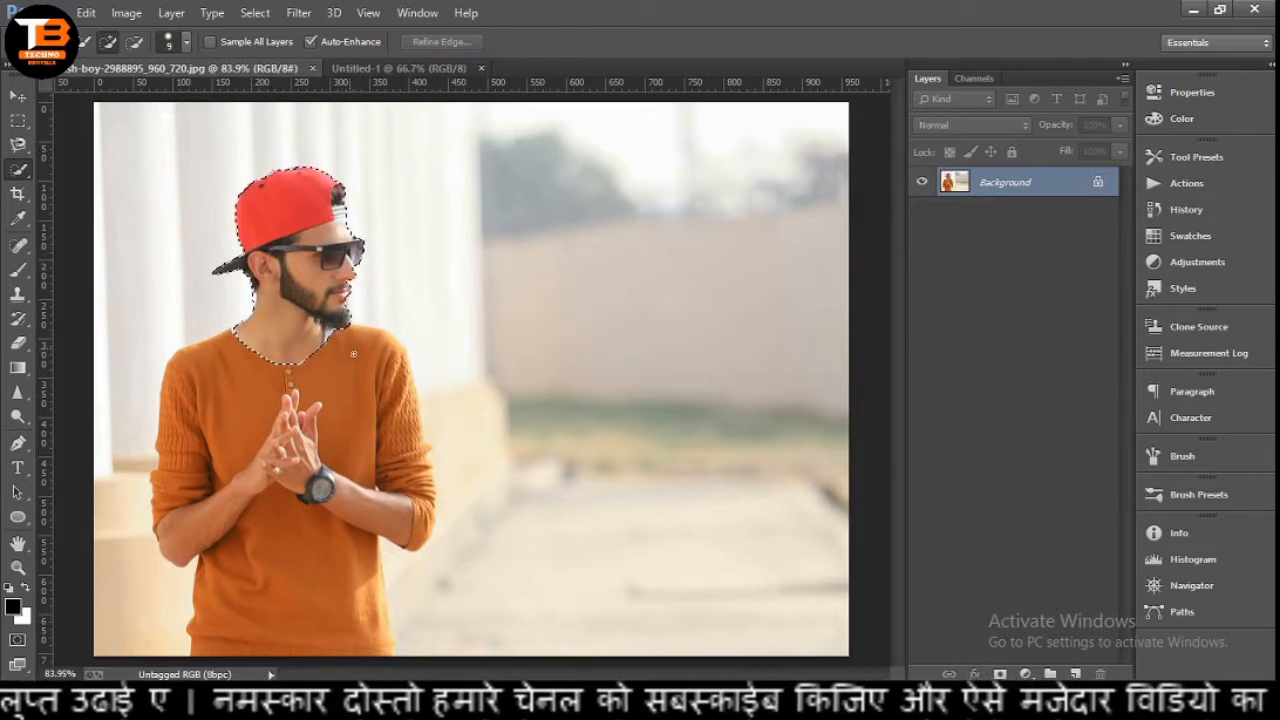
pyautogui.moveTo(353, 353)
pyautogui.mouseDown()
pyautogui.moveTo(318, 420)
pyautogui.moveTo(370, 480)
pyautogui.moveTo(396, 373)
pyautogui.moveTo(418, 510)
pyautogui.moveTo(408, 527)
pyautogui.moveTo(286, 462)
pyautogui.mouseUp()
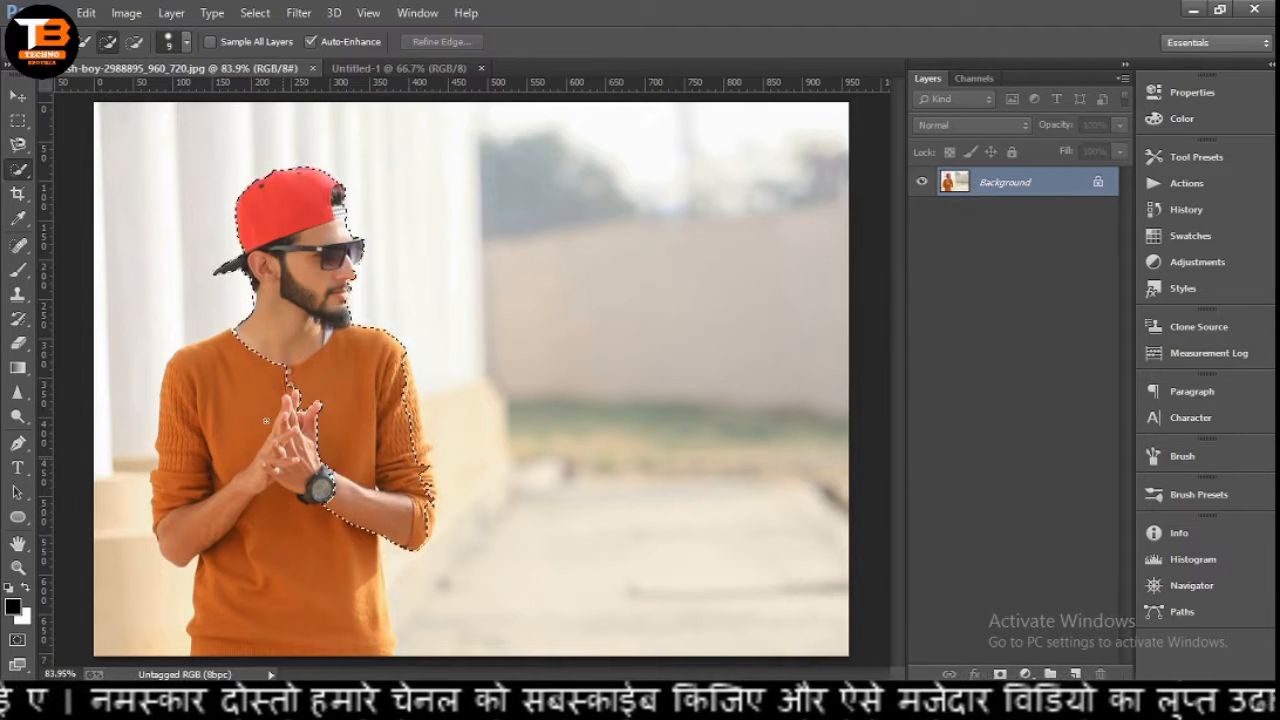
pyautogui.moveTo(266, 420)
pyautogui.mouseDown()
pyautogui.moveTo(288, 400)
pyautogui.moveTo(258, 364)
pyautogui.mouseUp()
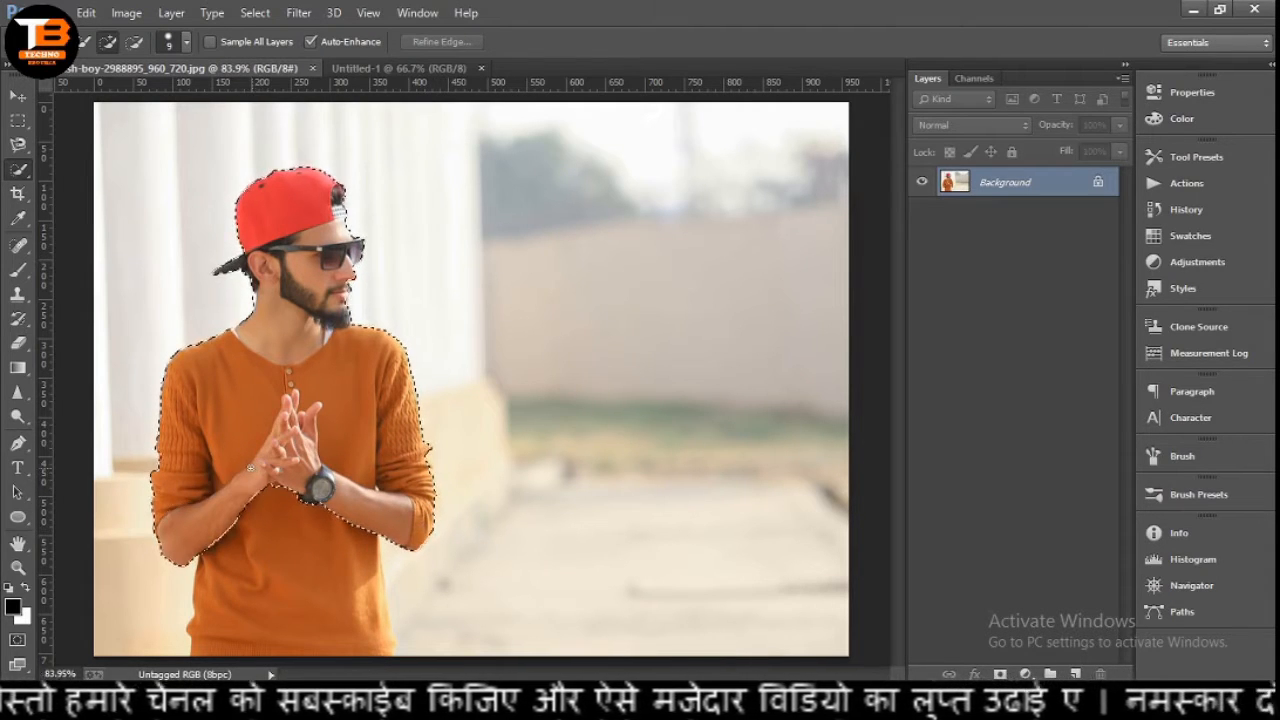
pyautogui.click(265, 574)
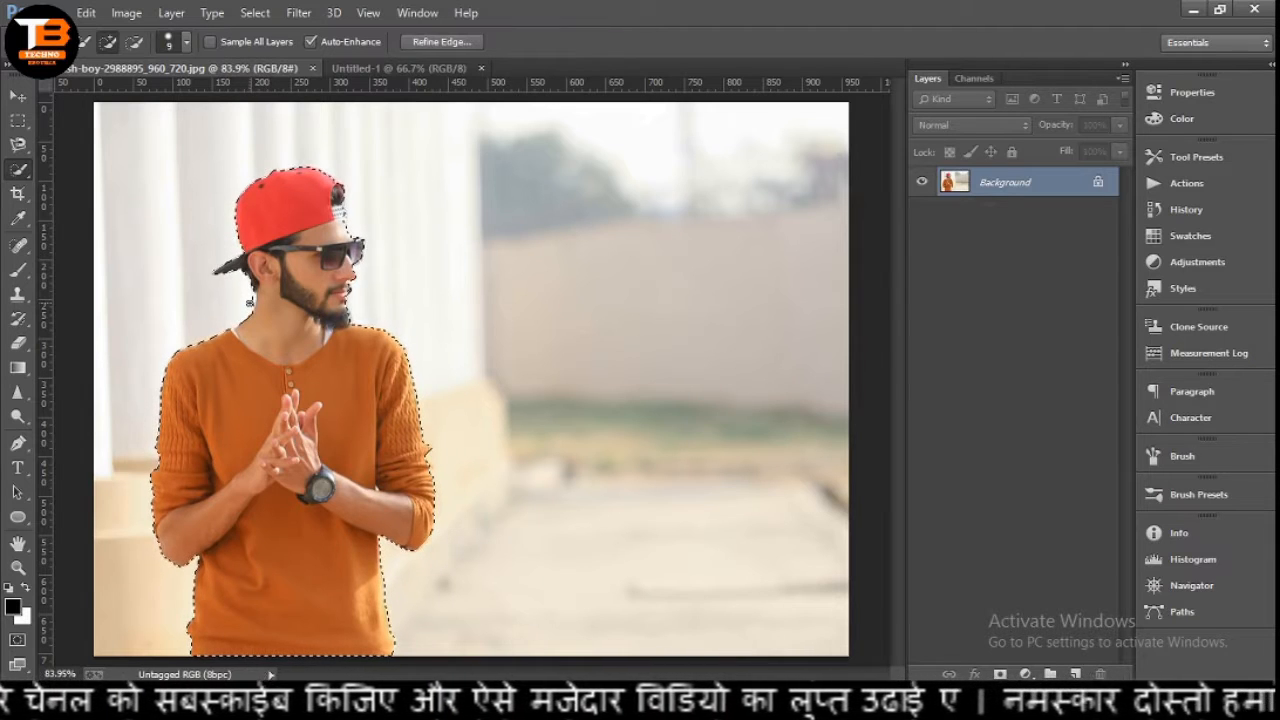
pyautogui.press('alt')
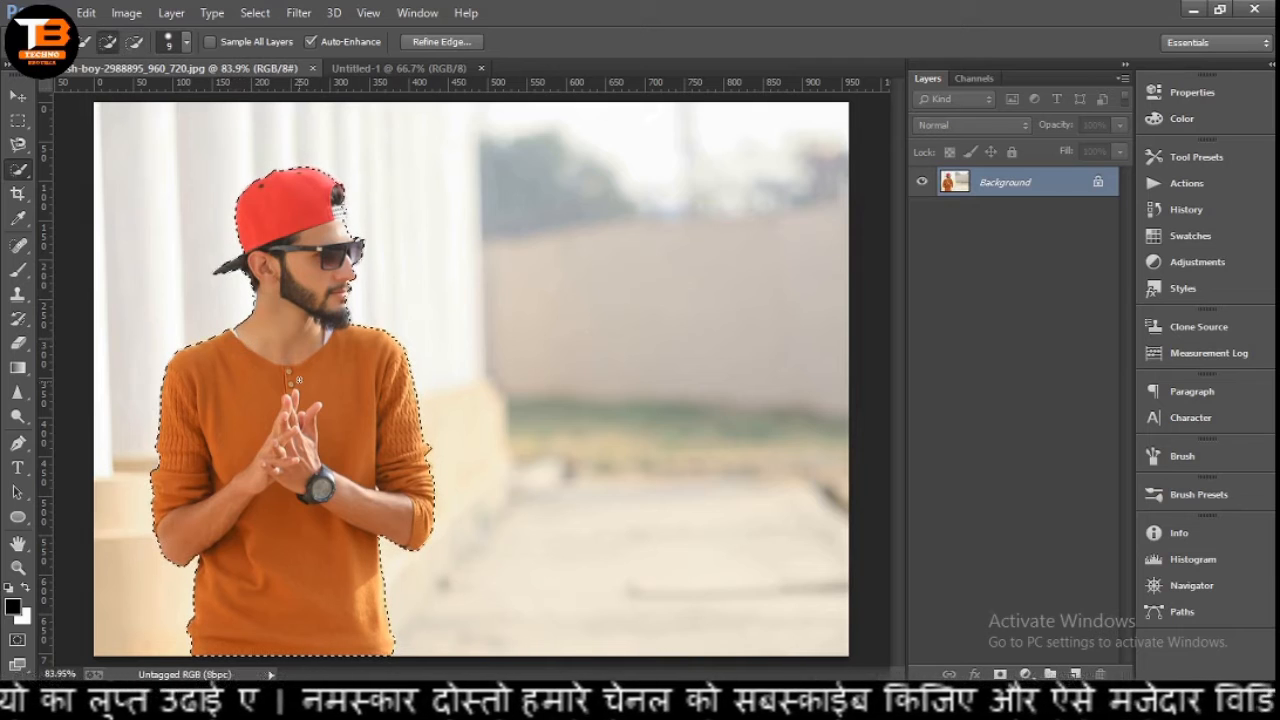
# Copy the selected man to a new layer and hide the Background layer.
pyautogui.hotkey('ctrl', 'j')
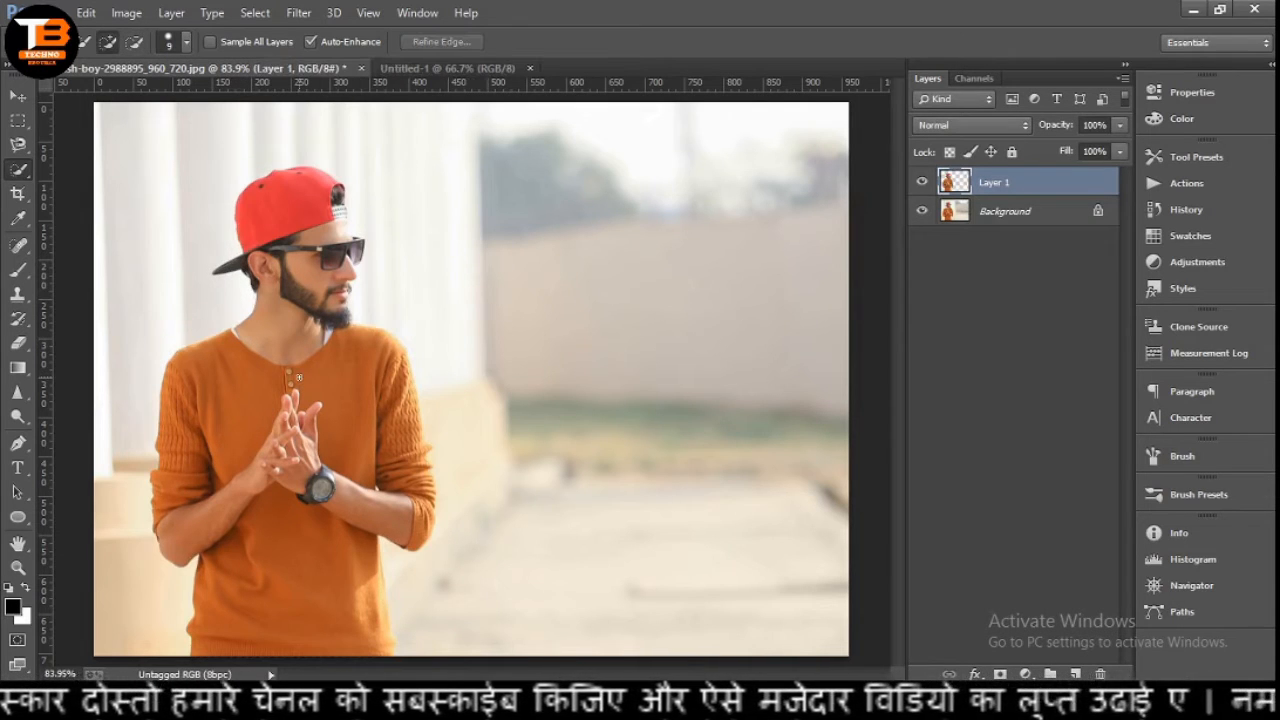
pyautogui.click(921, 212)
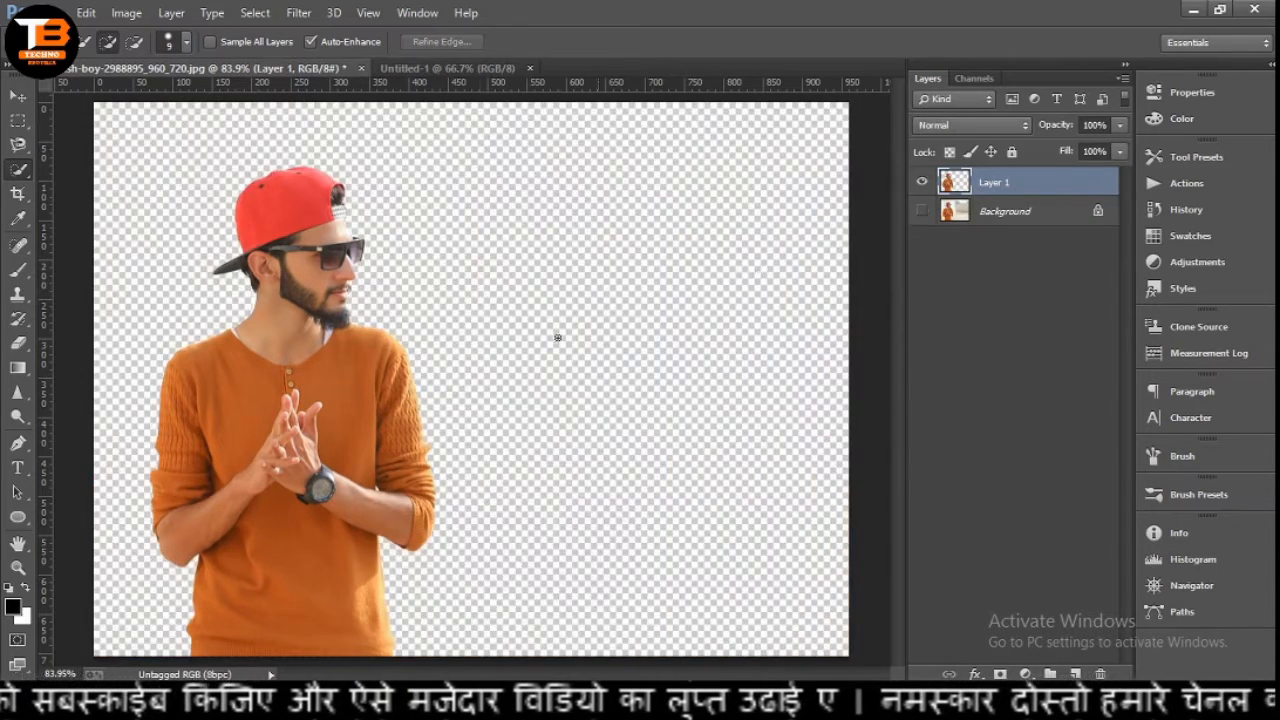
# Move the cut-out man into the Untitled-1 document, placing him near the middle of the canvas.
pyautogui.press('v')
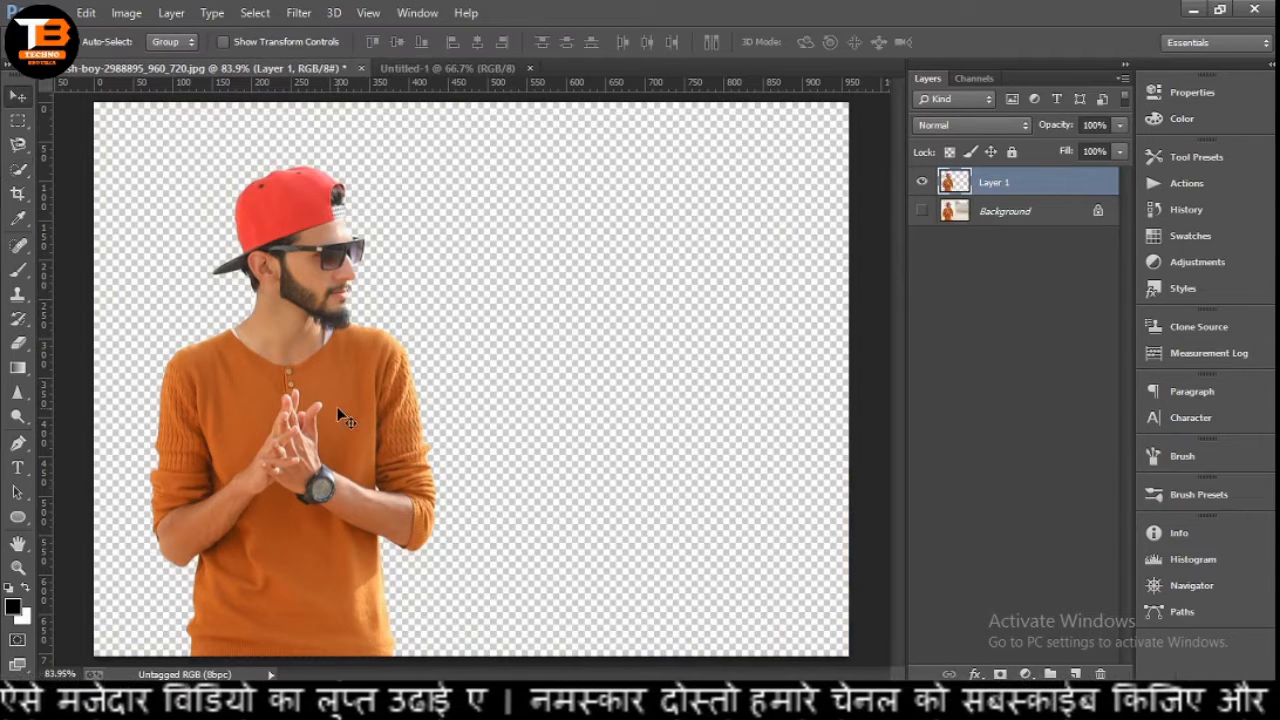
pyautogui.moveTo(337, 410); pyautogui.dragTo(491, 393)
pyautogui.rightClick(491, 393)
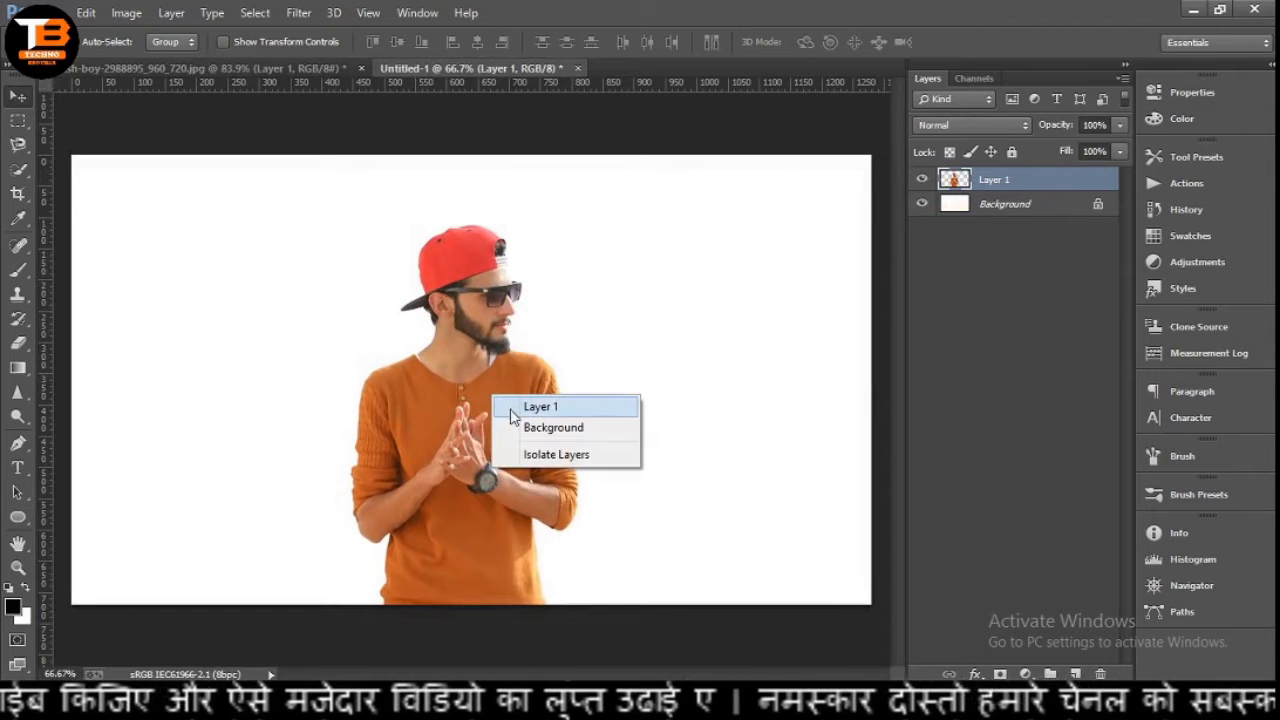
pyautogui.click(515, 408)
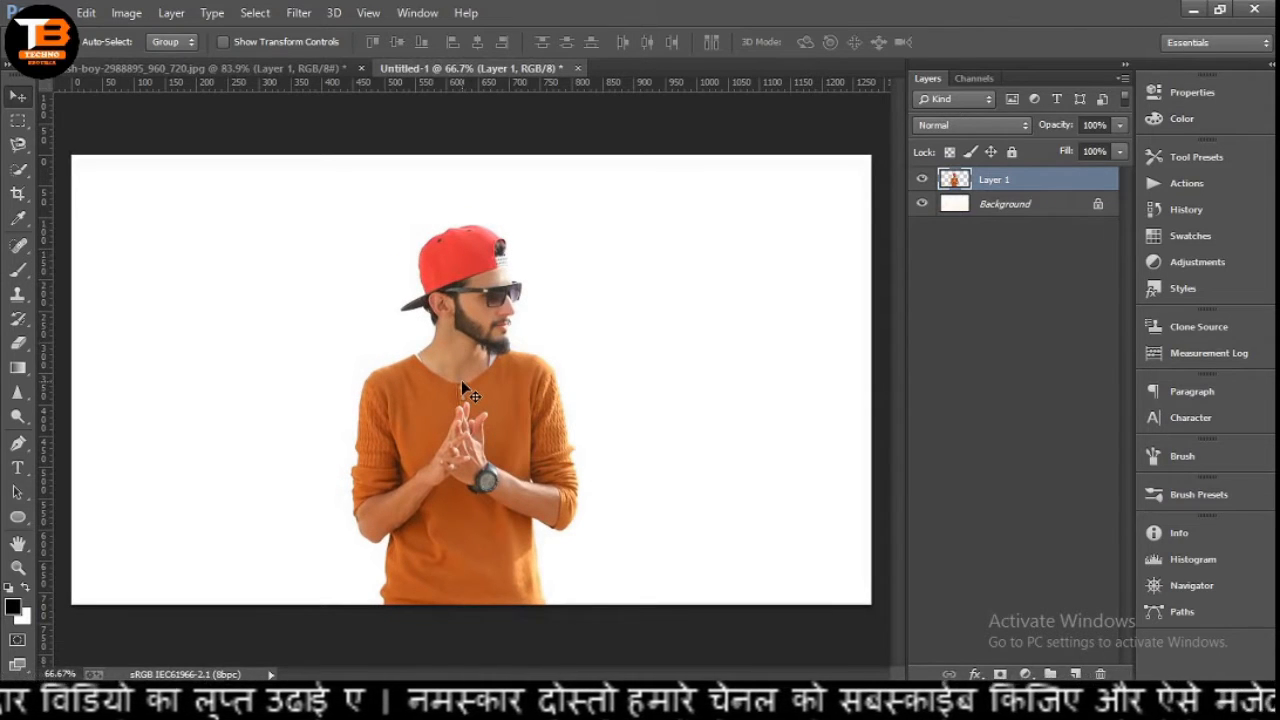
# Flip the cut-out man horizontally with Free Transform.
pyautogui.hotkey('ctrl', 'j')
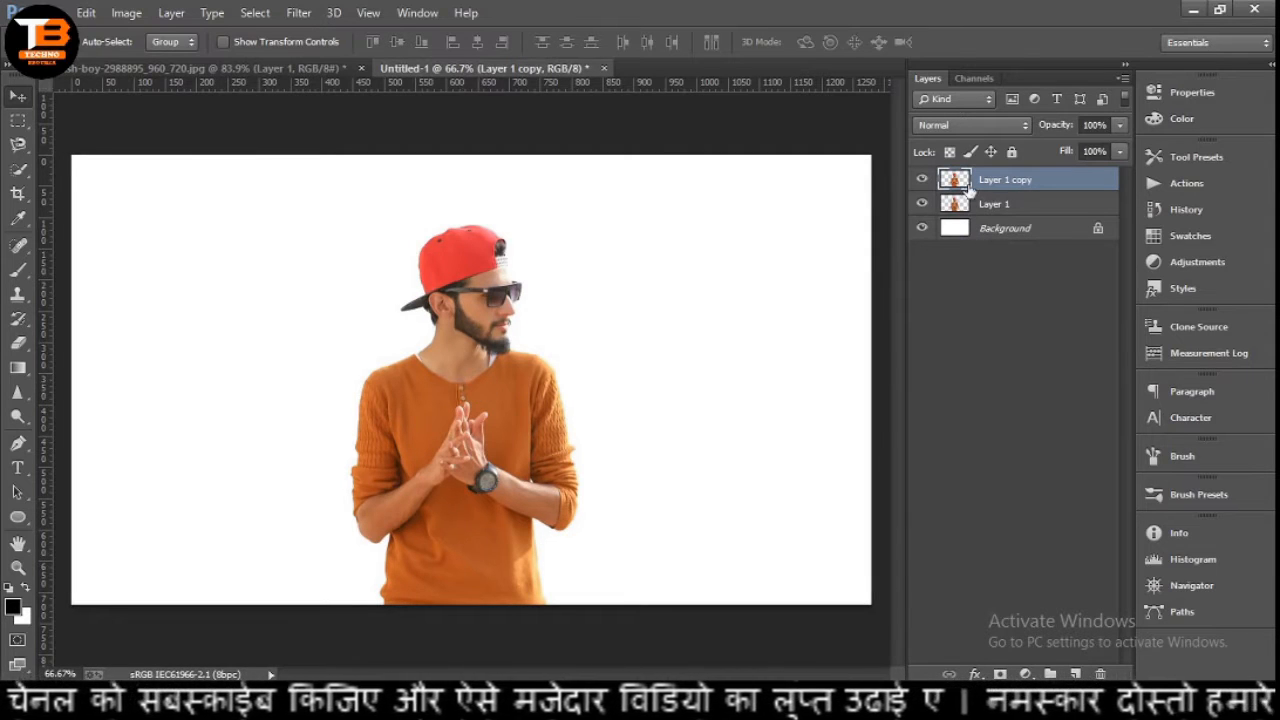
pyautogui.hotkey('ctrl', 'z')
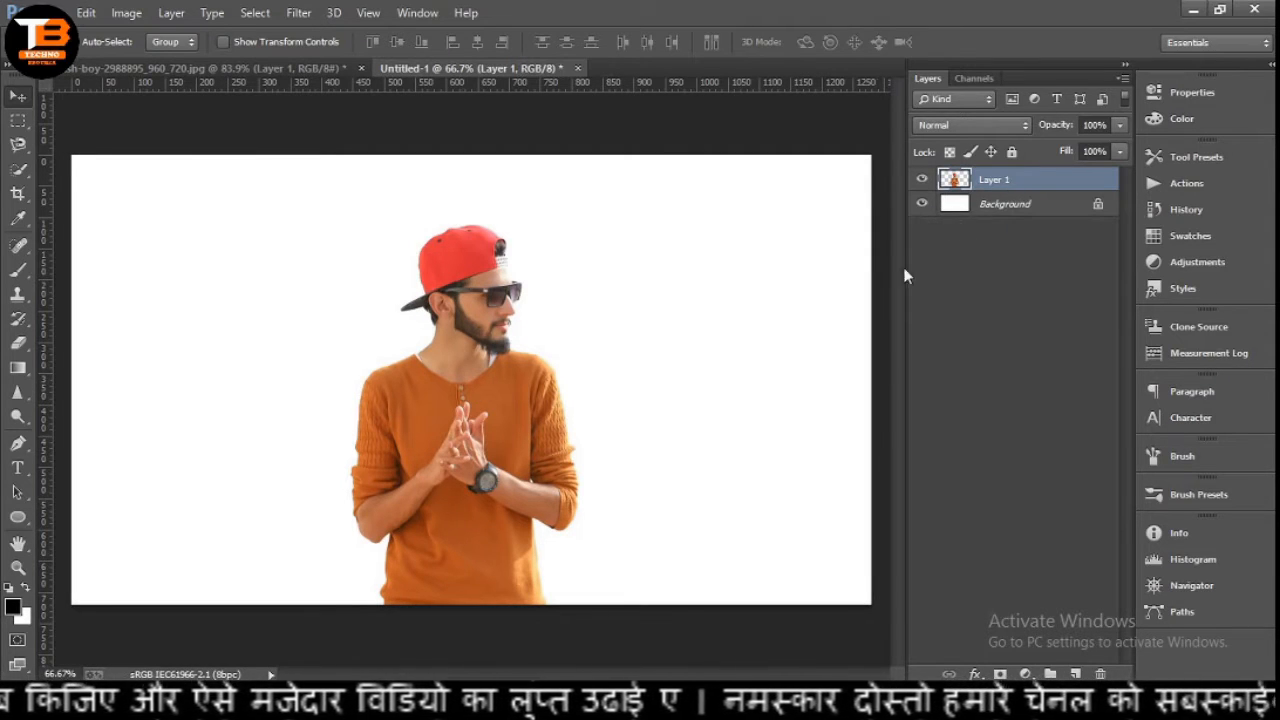
pyautogui.hotkey('ctrl', 't')
pyautogui.rightClick(480, 443)
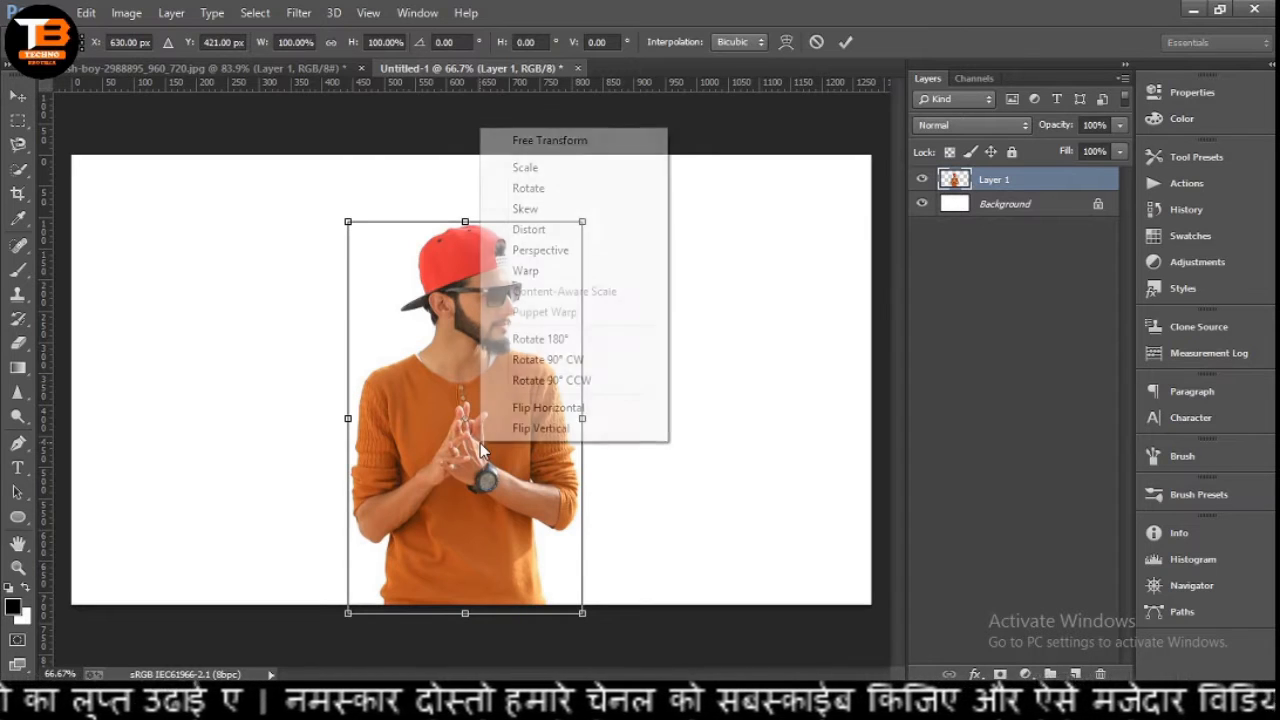
pyautogui.click(546, 409)
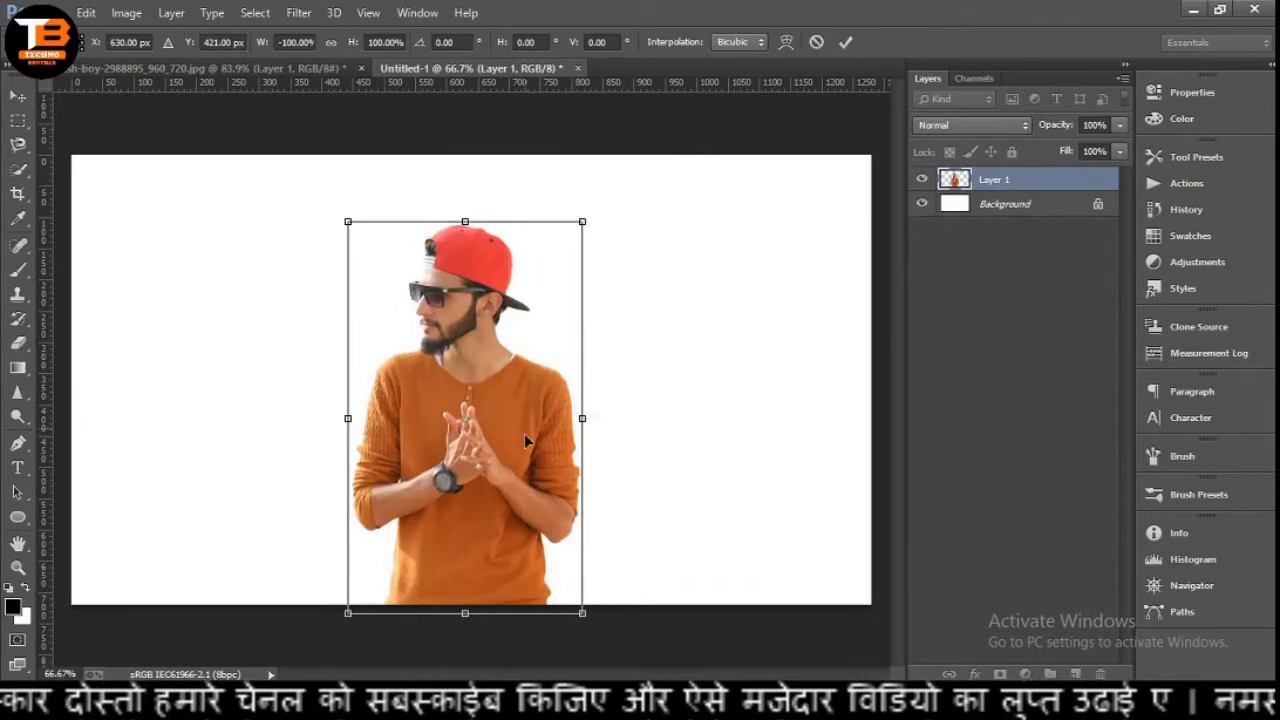
pyautogui.rightClick(523, 440)
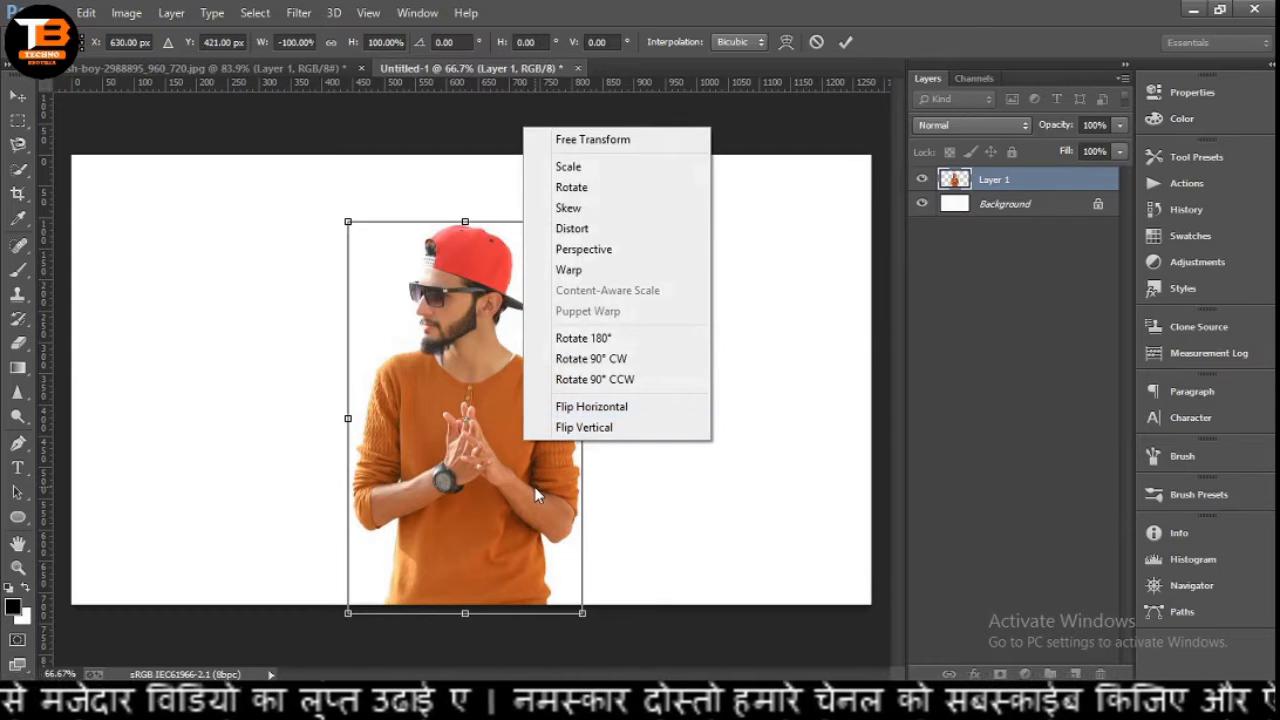
pyautogui.click(533, 485)
pyautogui.press('Return')
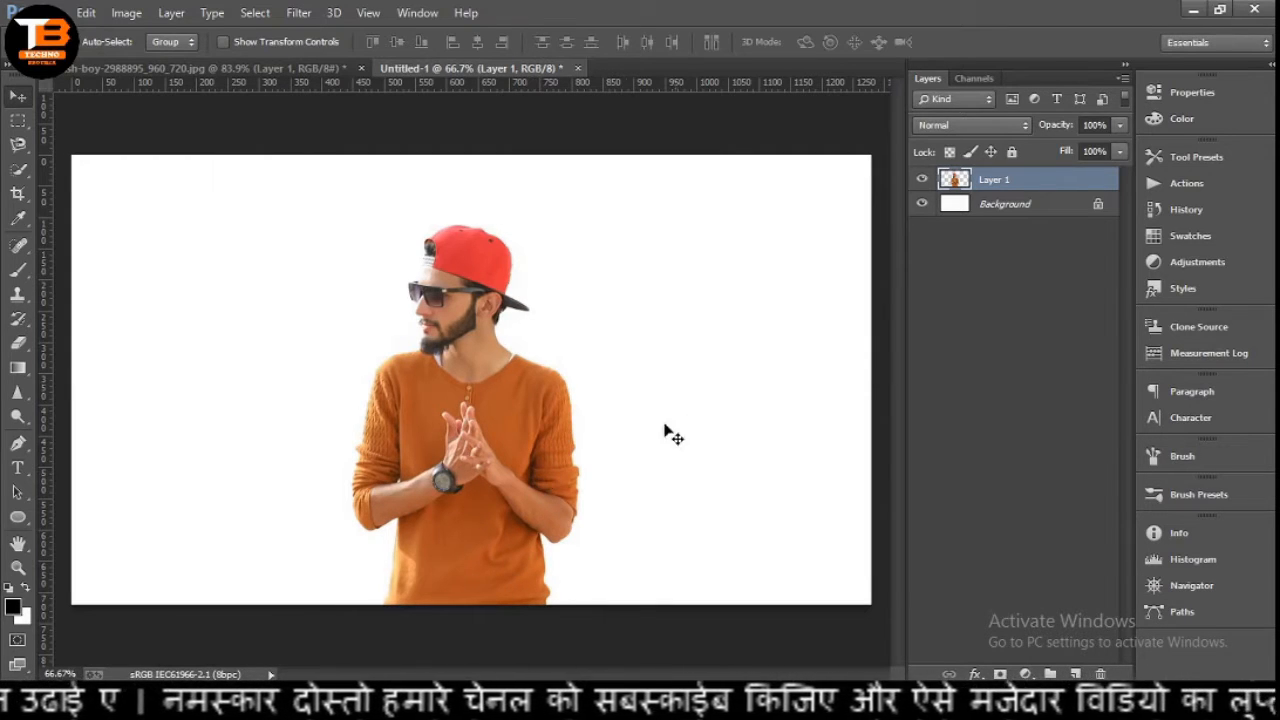
# Shift the man slightly up and right, and align Layer 1 with the Background by vertical centers.
pyautogui.moveTo(474, 480)
pyautogui.mouseDown()
pyautogui.moveTo(419, 467)
pyautogui.moveTo(476, 463)
pyautogui.mouseUp()
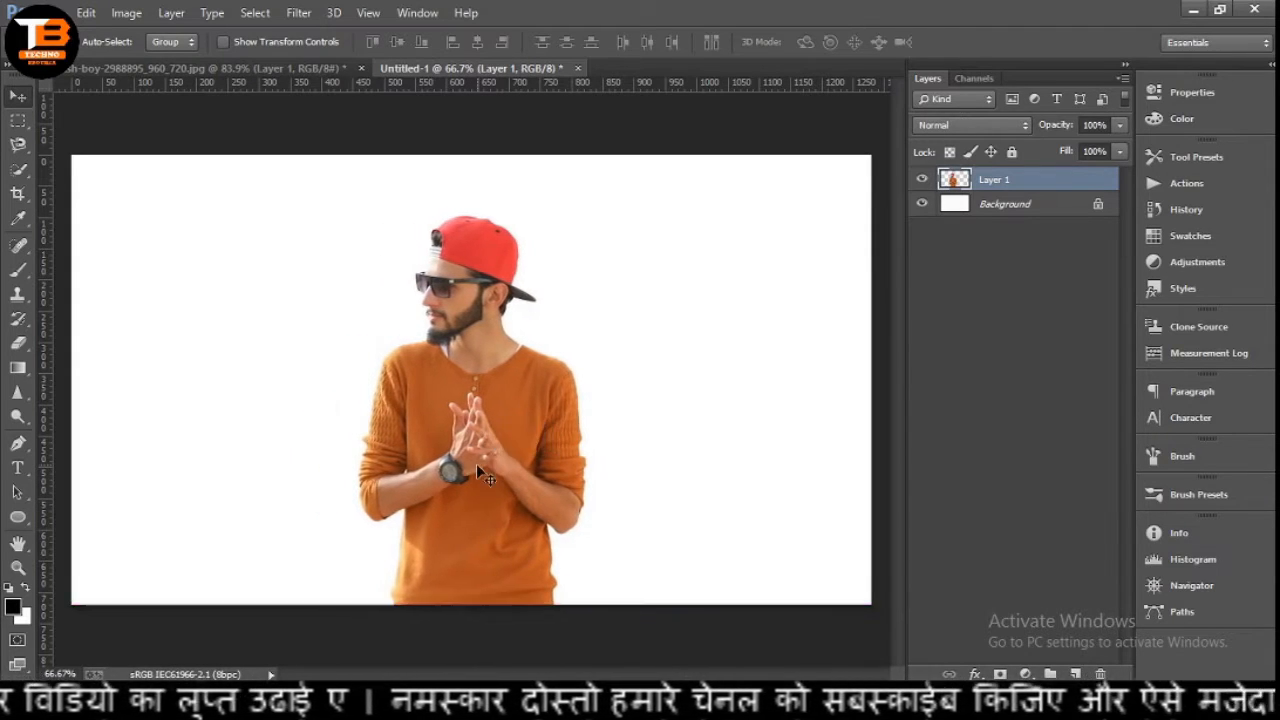
pyautogui.keyDown('shift'); pyautogui.click(988, 211); pyautogui.keyUp('shift')
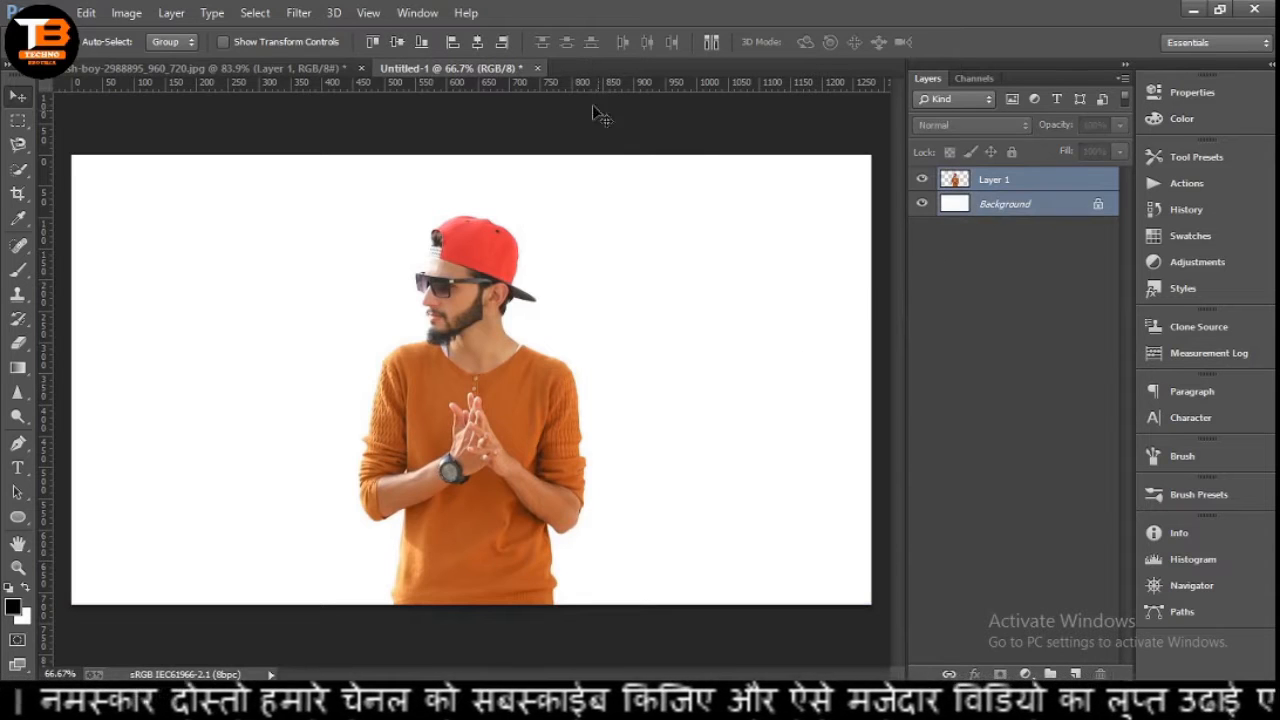
pyautogui.click(401, 41)
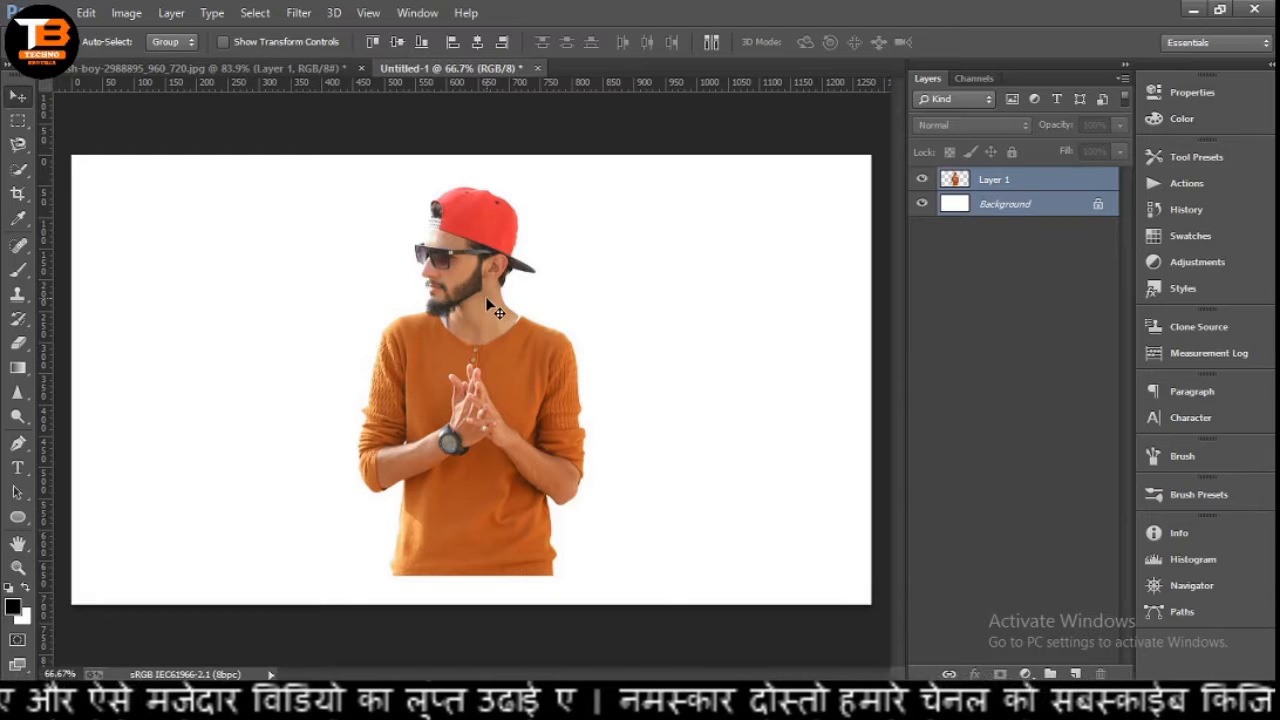
pyautogui.press('Up')
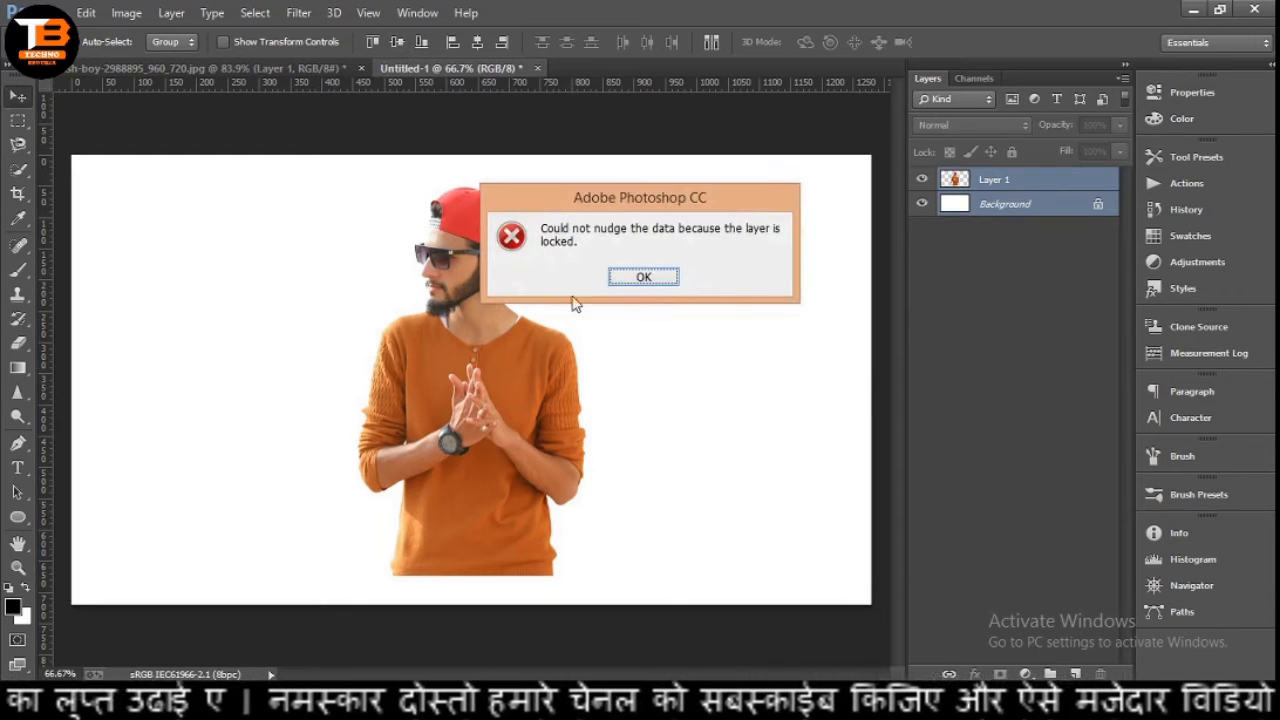
pyautogui.click(640, 278)
# Nudge Layer 1 straight down until the man's lower edge meets the bottom edge of the canvas.
pyautogui.click(1010, 180)
pyautogui.press('Down')
pyautogui.press('Down')
pyautogui.press('Down')
pyautogui.press('Down')
pyautogui.press('Down')
pyautogui.press('Down')
pyautogui.press('Down')
pyautogui.press('Down')
pyautogui.press('Down')
pyautogui.press('Down')
pyautogui.press('Down')
pyautogui.press('Down')
pyautogui.press('Down')
pyautogui.press('Down')
pyautogui.press('Down')
pyautogui.press('Down')
pyautogui.press('Down')
pyautogui.press('Down')
pyautogui.press('Down')
pyautogui.press('Down')
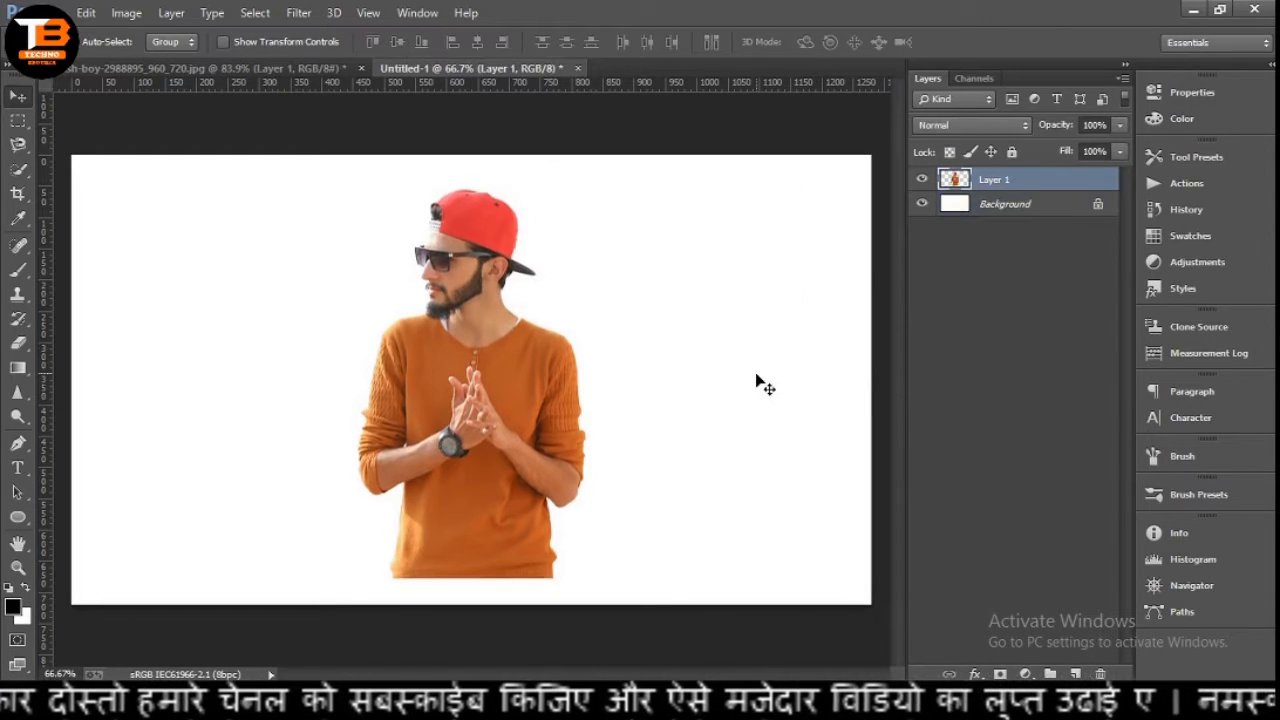
pyautogui.press('Down')
pyautogui.press('Down')
pyautogui.press('Down')
pyautogui.press('Down')
pyautogui.press('Down')
pyautogui.press('Down')
pyautogui.press('Down')
pyautogui.press('Down')
pyautogui.press('Down')
pyautogui.press('Down')
pyautogui.press('Down')
pyautogui.press('Down')
pyautogui.press('Down')
pyautogui.press('Down')
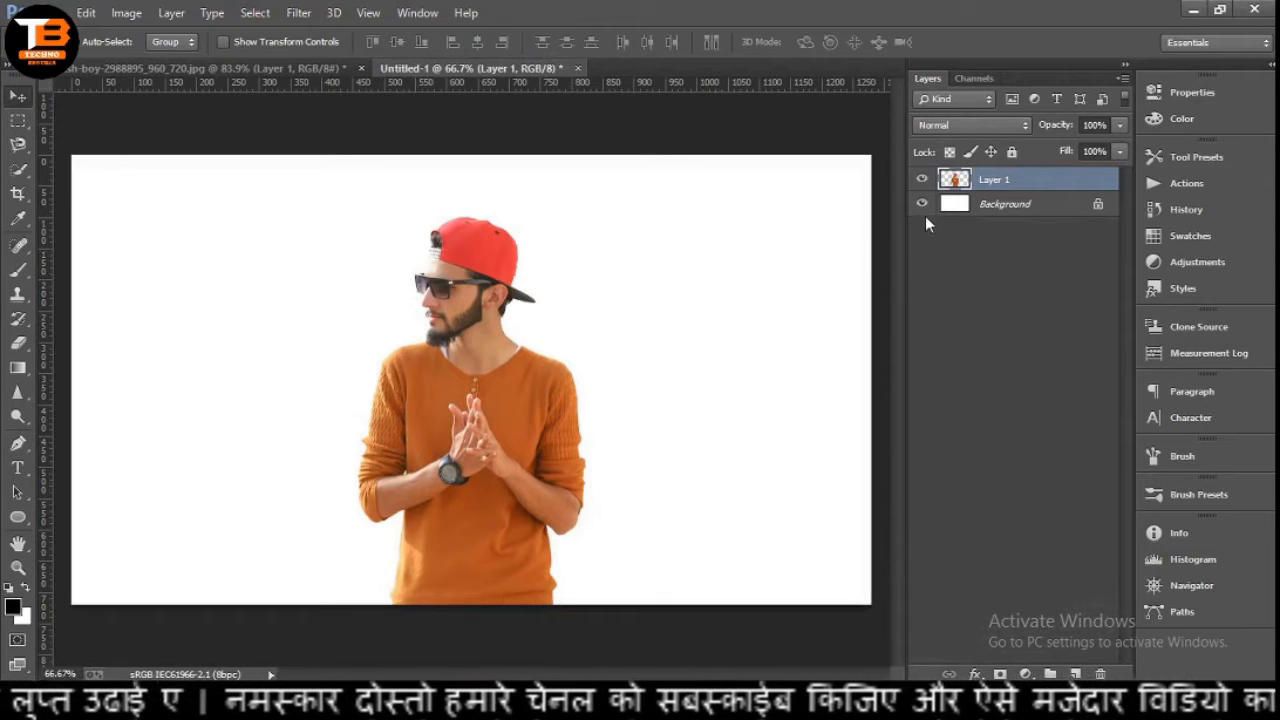
# Duplicate the man's layer and make the original Layer 1 active.
pyautogui.hotkey('ctrl', 'j')
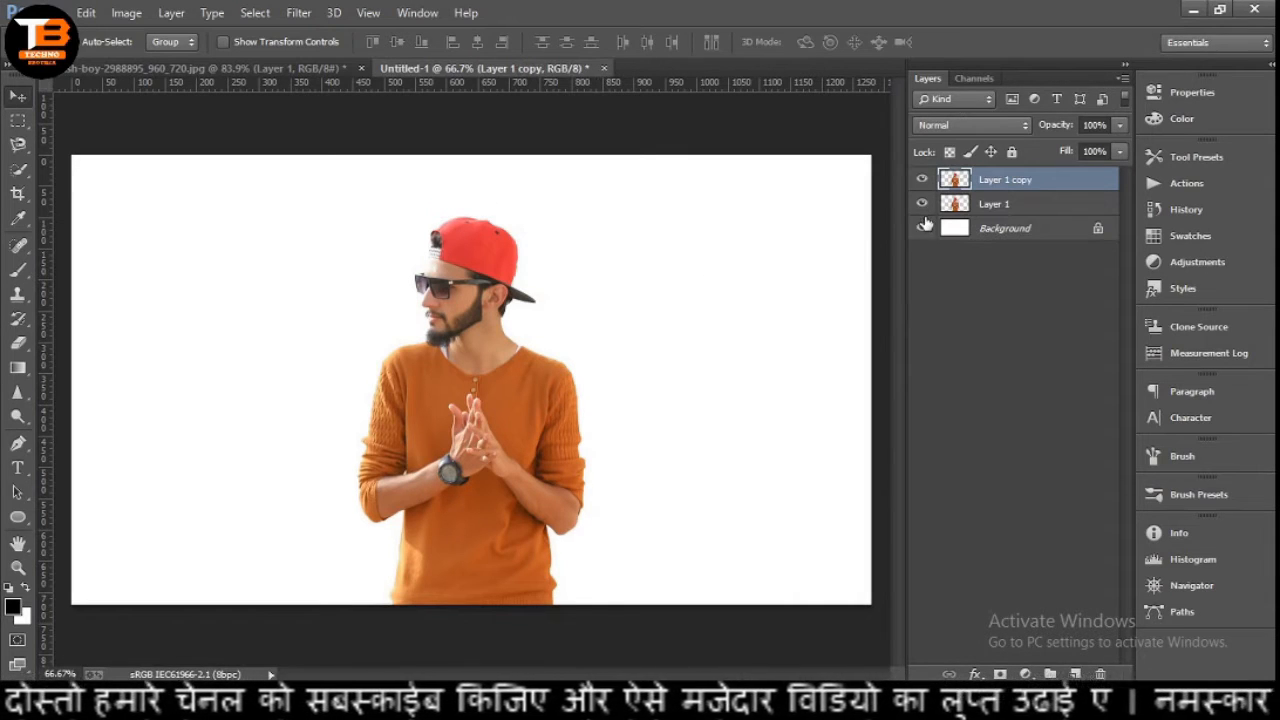
pyautogui.click(990, 208)
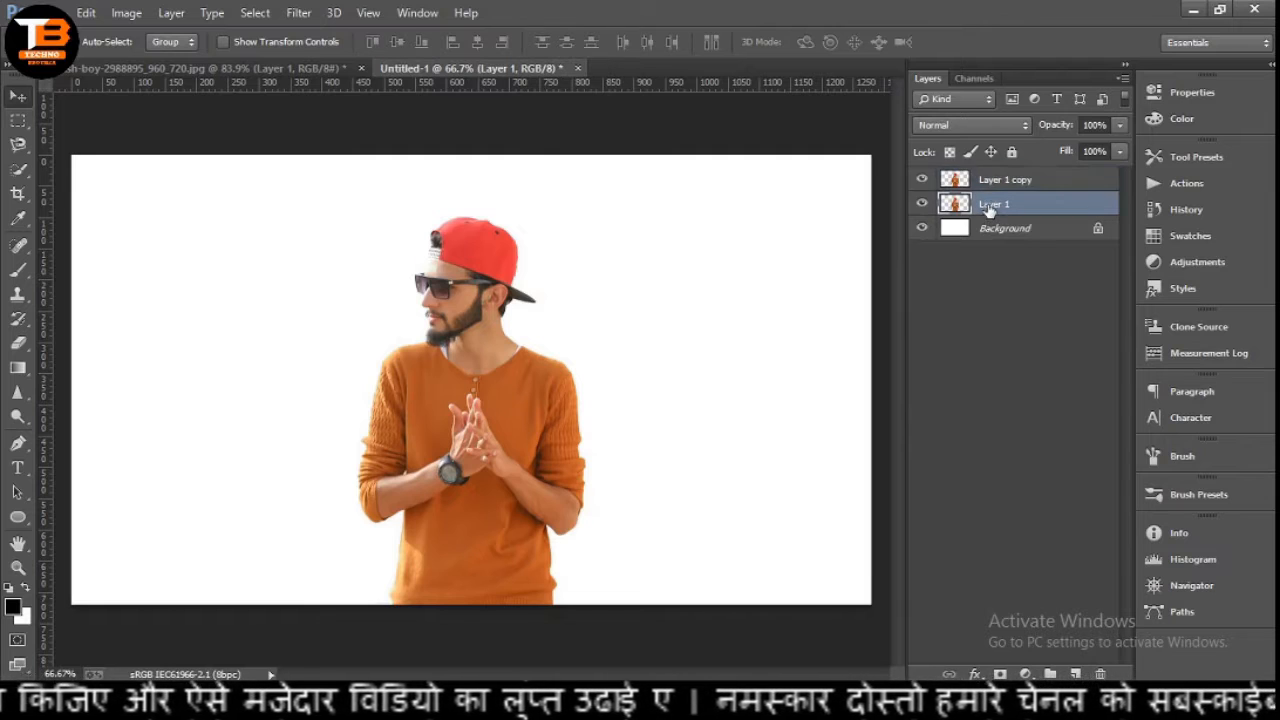
pyautogui.click(300, 13)
pyautogui.moveTo(361, 241)
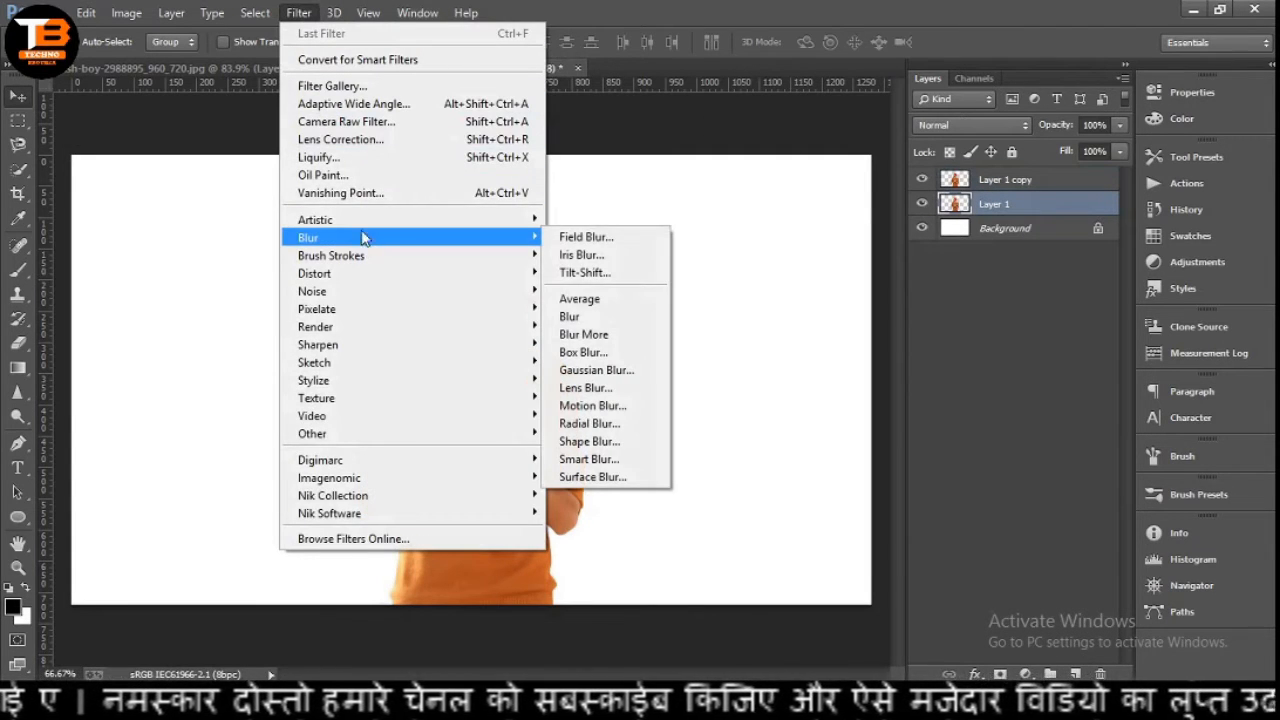
pyautogui.click(343, 160)
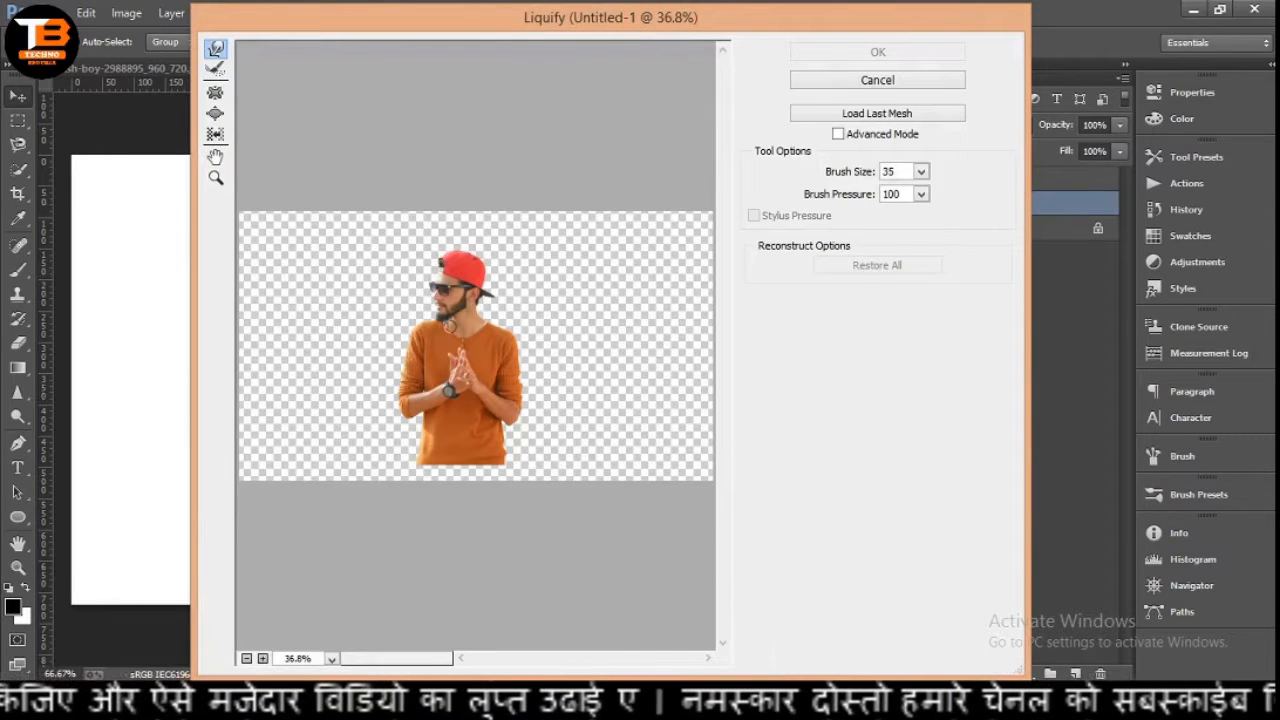
pyautogui.hotkey('ctrl', '+')
pyautogui.hotkey('ctrl', '+')
pyautogui.hotkey('ctrl', '-')
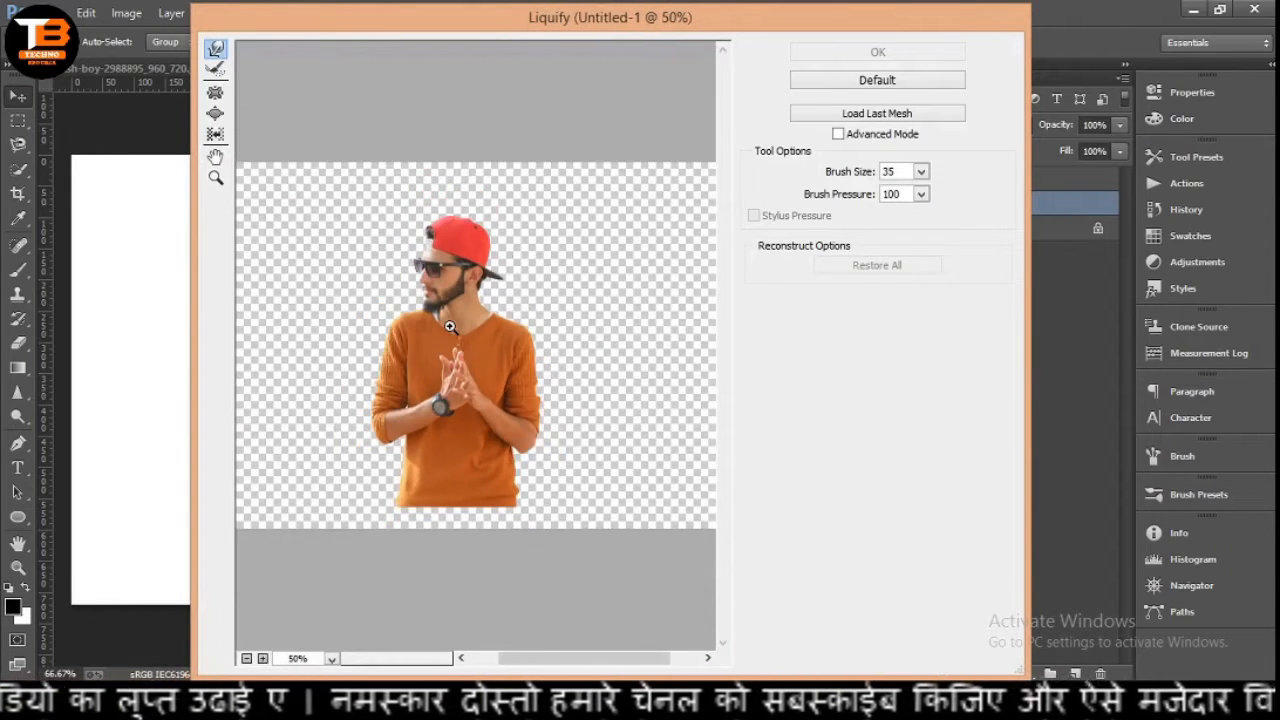
pyautogui.hotkey('ctrl', '-')
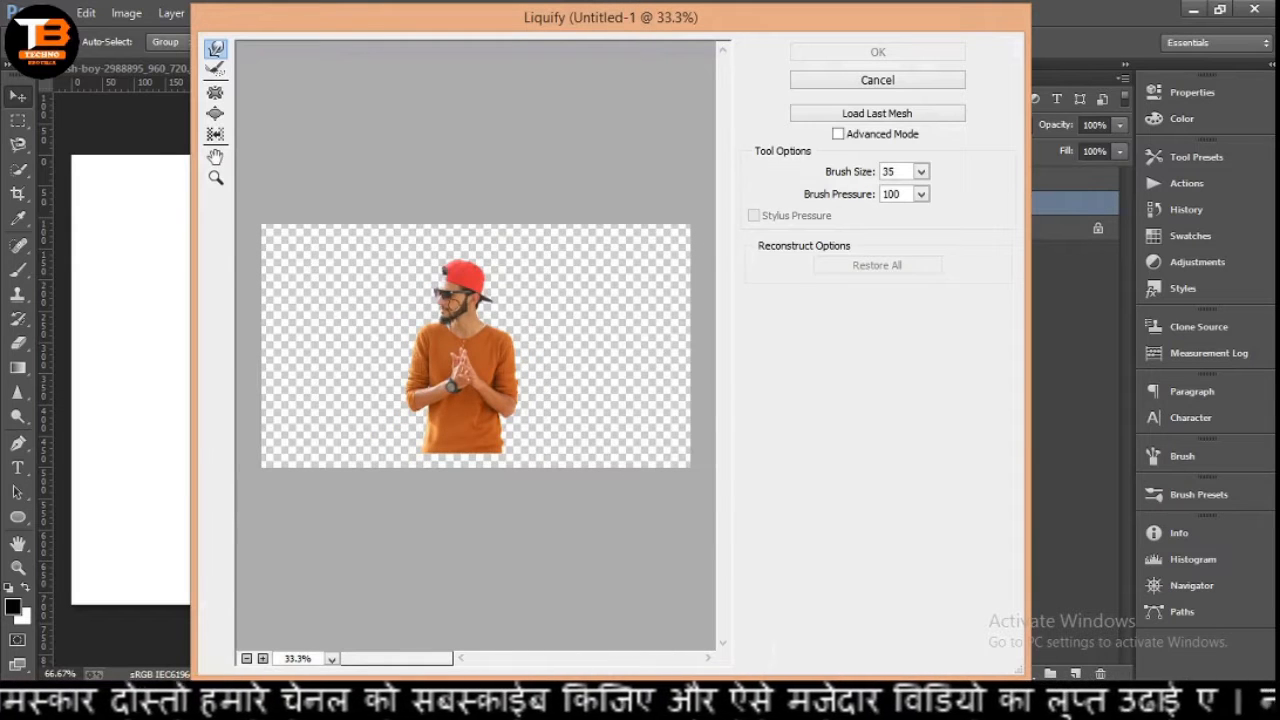
pyautogui.hotkey('ctrl', '+')
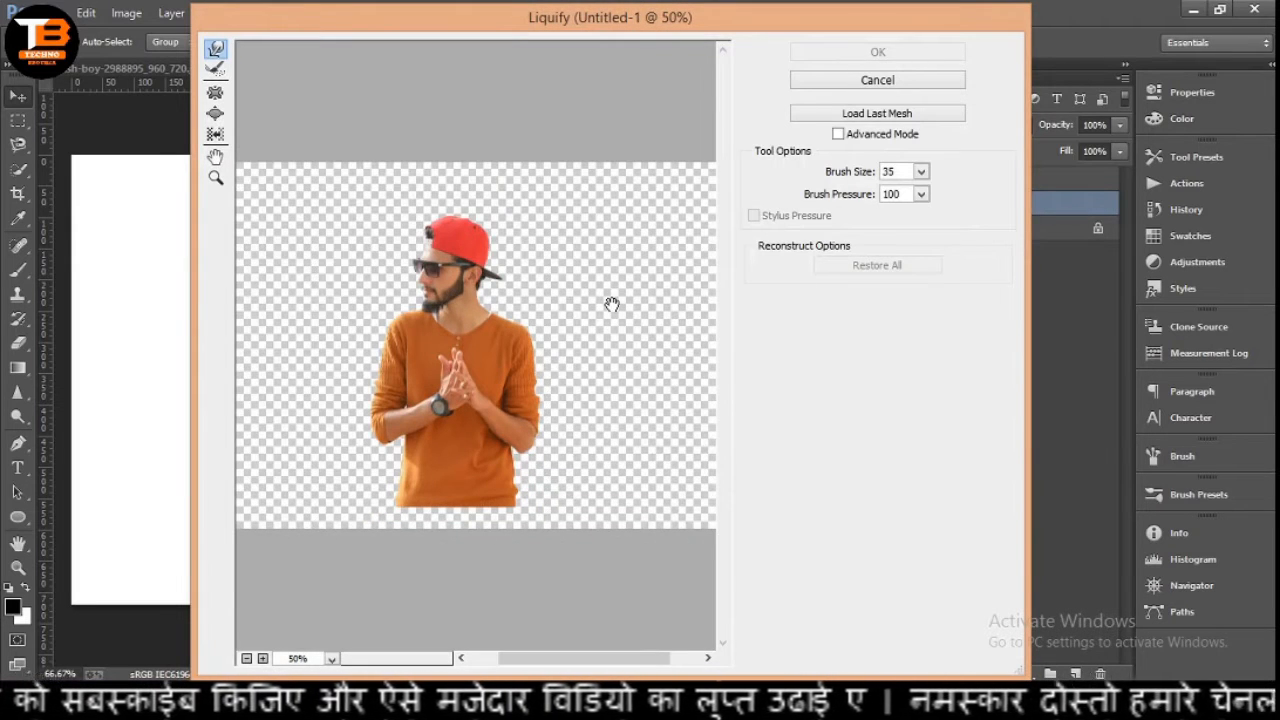
pyautogui.moveTo(611, 304); pyautogui.dragTo(521, 313)
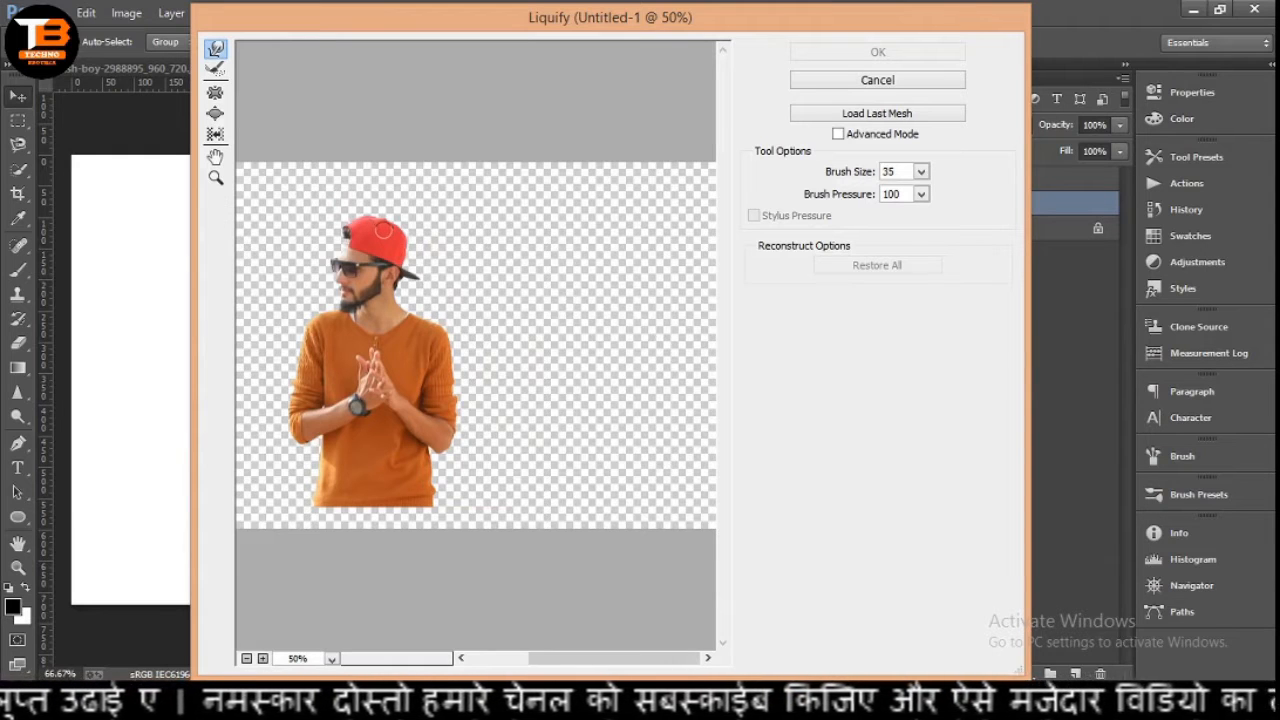
pyautogui.click(843, 85)
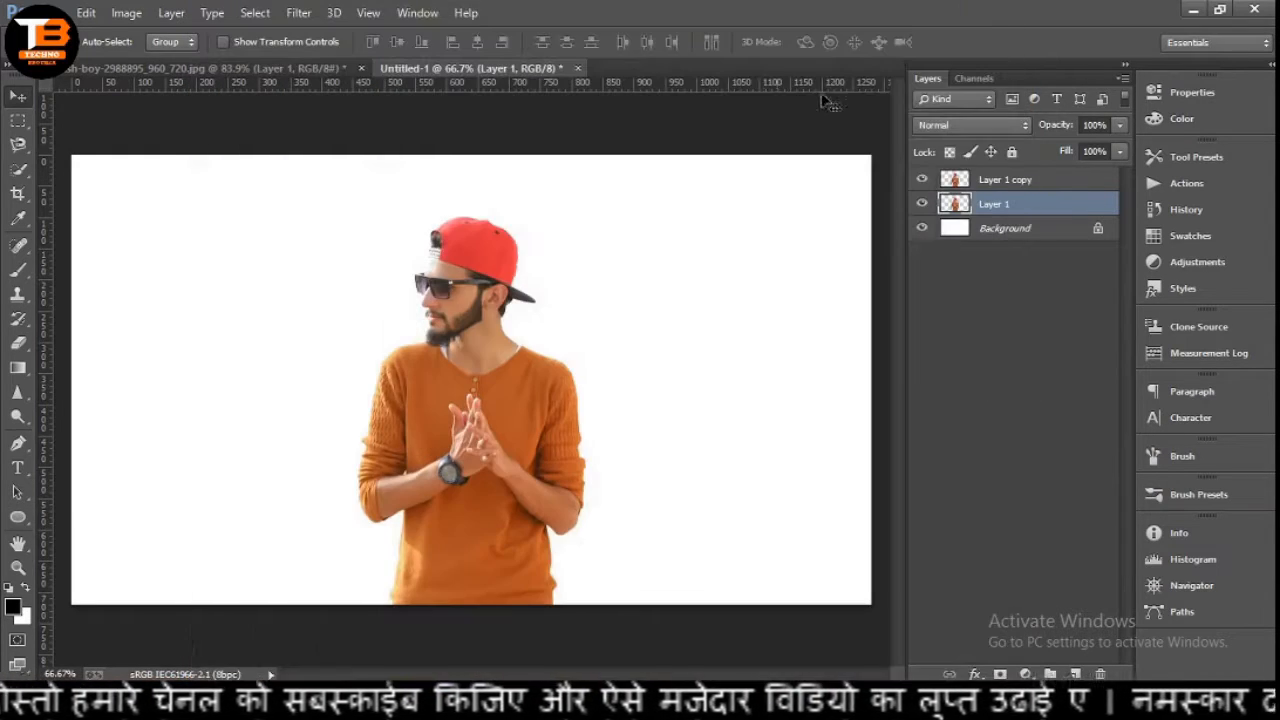
# Hide Layer 1 copy and open the Liquify filter for Layer 1.
pyautogui.click(921, 180)
pyautogui.click(298, 12)
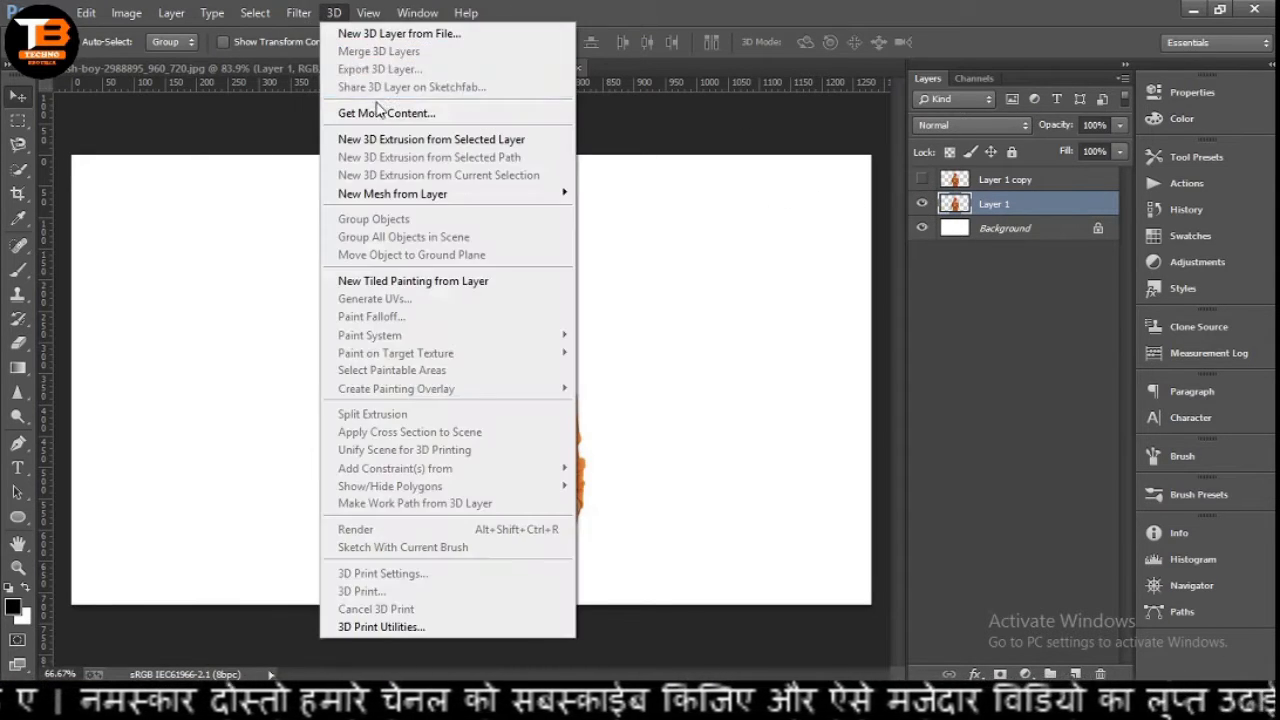
pyautogui.click(320, 157)
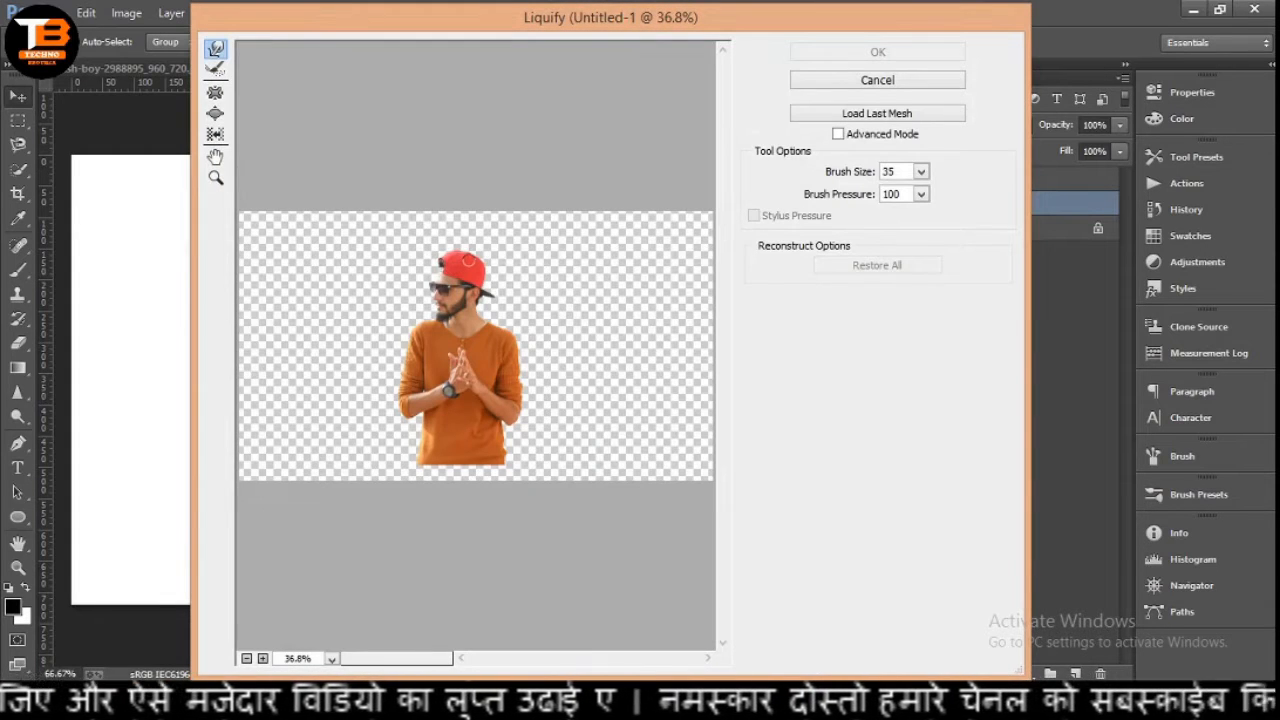
# Set the Liquify brush size to 175 and smear the man's cap, back of the head and shoulder rightward to the canvas edge.
pyautogui.press(']')
pyautogui.press(']')
pyautogui.press(']')
pyautogui.press(']')
pyautogui.press(']')
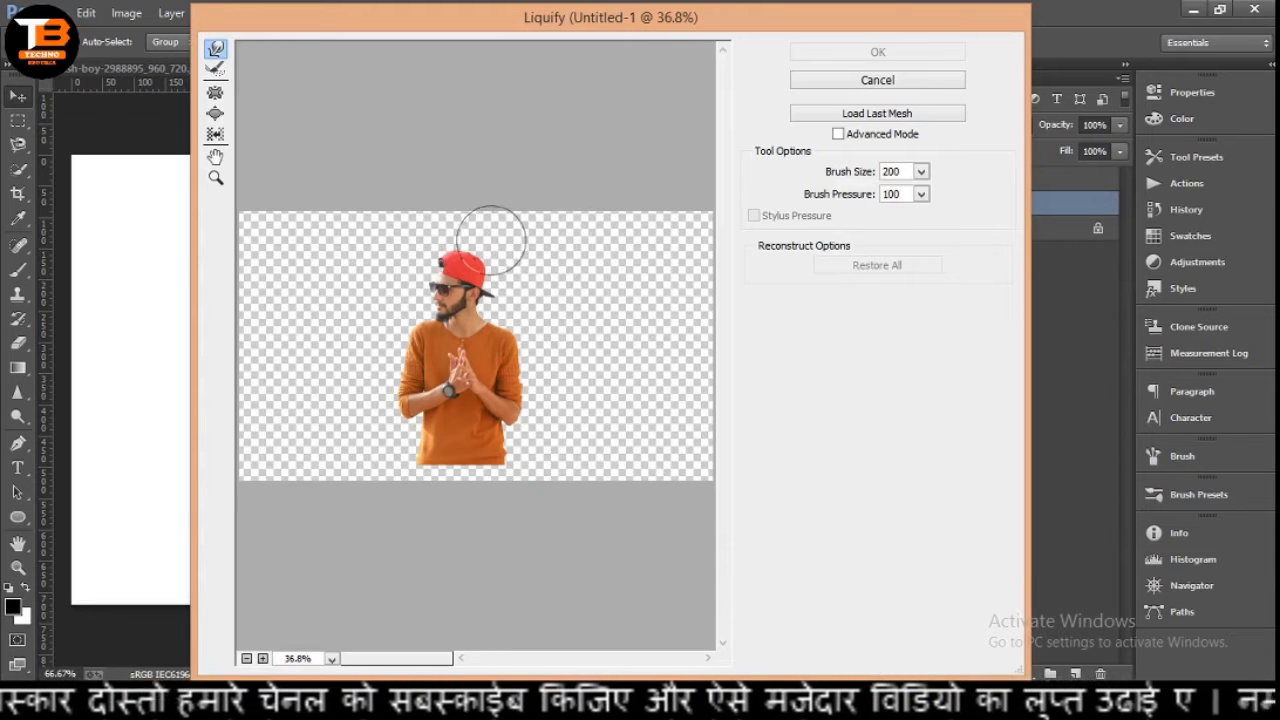
pyautogui.press('[')
pyautogui.press('[')
pyautogui.press('[')
pyautogui.moveTo(490, 245)
pyautogui.mouseDown()
pyautogui.moveTo(512, 220)
pyautogui.moveTo(500, 230)
pyautogui.moveTo(506, 215)
pyautogui.moveTo(490, 202)
pyautogui.moveTo(504, 186)
pyautogui.moveTo(557, 257)
pyautogui.moveTo(606, 219)
pyautogui.mouseUp()
pyautogui.moveTo(491, 288)
pyautogui.mouseDown()
pyautogui.moveTo(616, 244)
pyautogui.moveTo(666, 249)
pyautogui.moveTo(669, 263)
pyautogui.mouseUp()
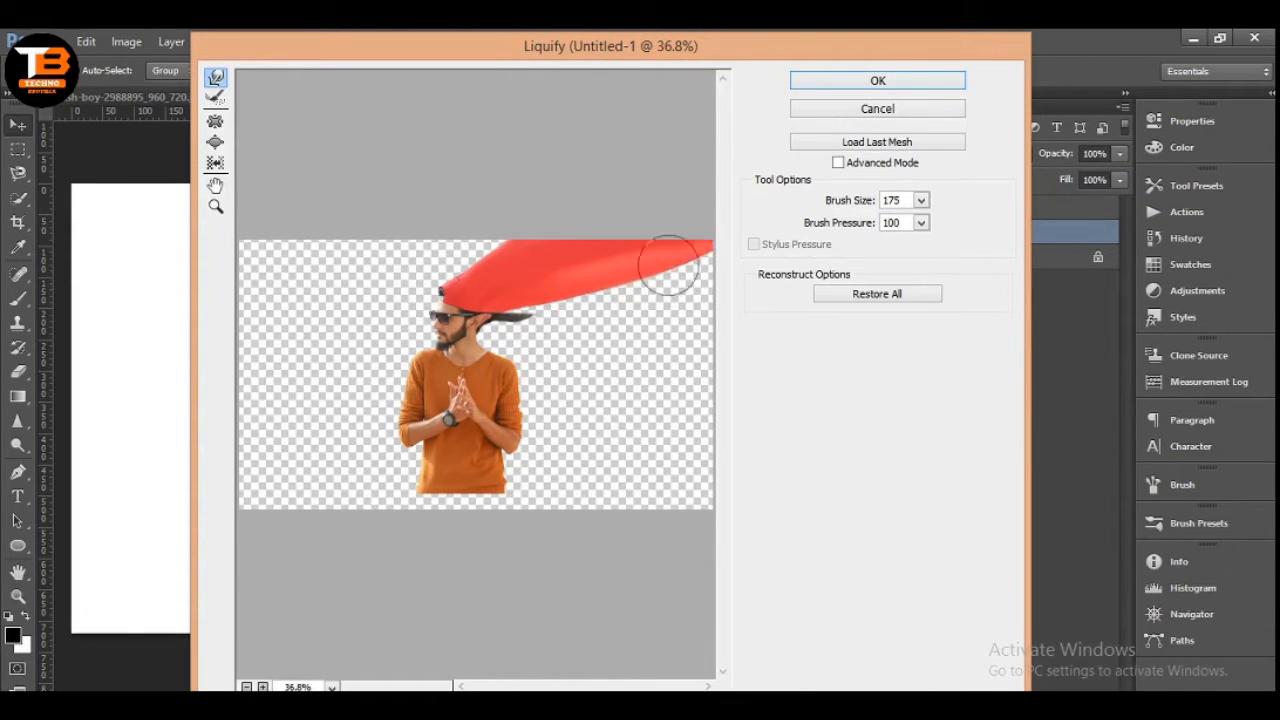
pyautogui.moveTo(480, 330); pyautogui.dragTo(685, 290)
pyautogui.moveTo(505, 358)
pyautogui.mouseDown()
pyautogui.moveTo(663, 337)
pyautogui.moveTo(682, 306)
pyautogui.moveTo(657, 357)
pyautogui.moveTo(705, 325)
pyautogui.mouseUp()
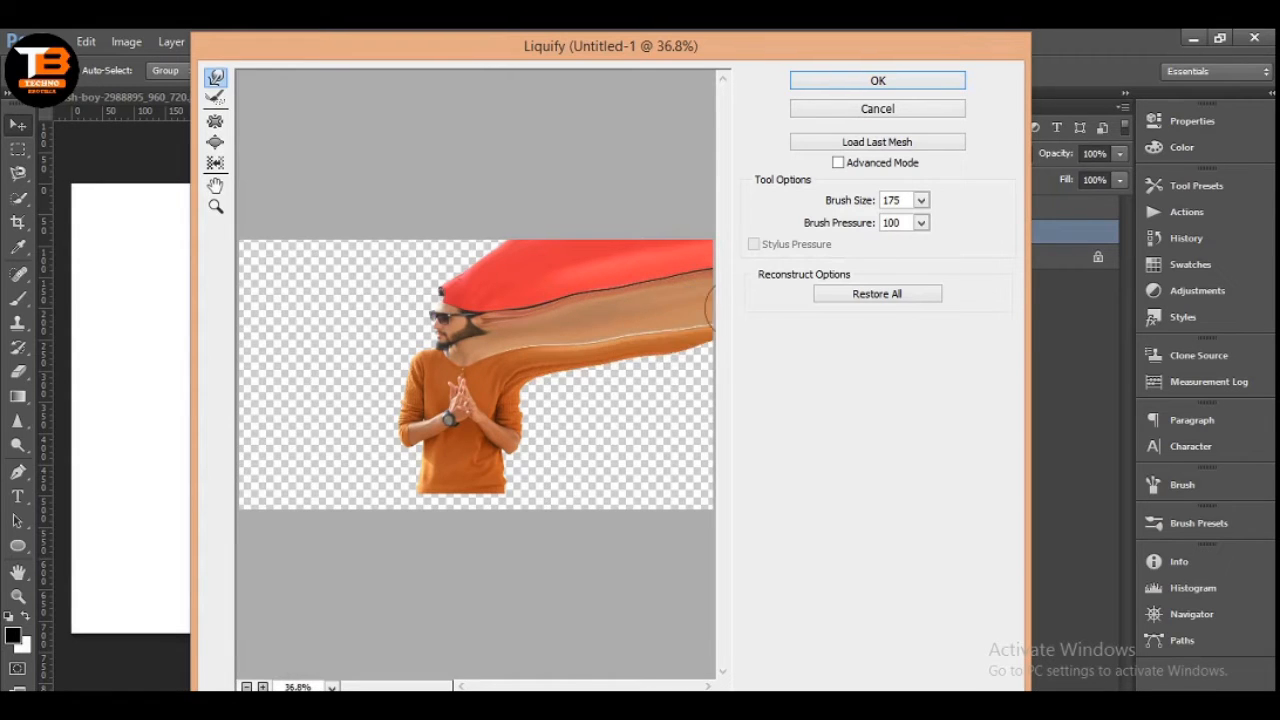
# Smear the man's chest, elbow and the side of his shirt rightward across the canvas.
pyautogui.moveTo(475, 400); pyautogui.dragTo(714, 368)
pyautogui.moveTo(520, 490); pyautogui.dragTo(645, 440)
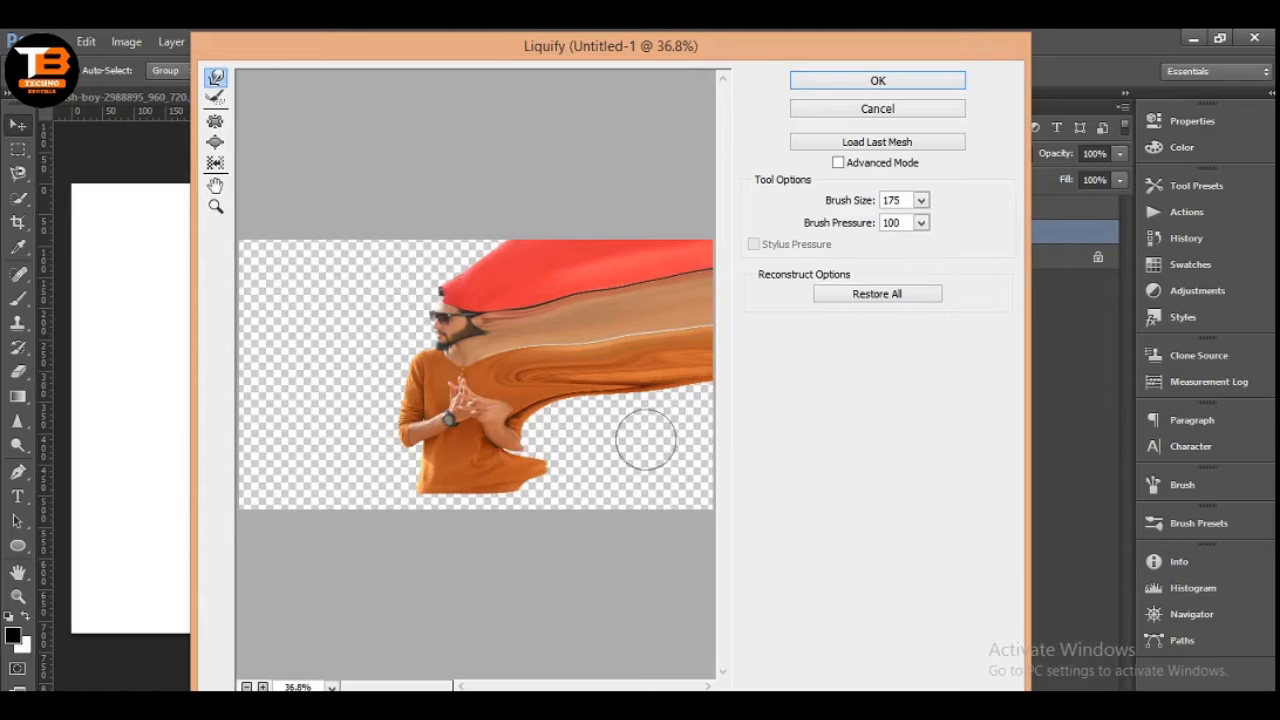
pyautogui.moveTo(513, 434); pyautogui.dragTo(670, 404)
pyautogui.moveTo(576, 408); pyautogui.dragTo(740, 388)
pyautogui.moveTo(550, 447); pyautogui.dragTo(714, 436)
pyautogui.moveTo(543, 473); pyautogui.dragTo(740, 466)
# Stretch the shirt's lower part right and down until it fills the canvas bottom, and apply the Liquify filter.
pyautogui.moveTo(499, 502); pyautogui.dragTo(688, 512)
pyautogui.moveTo(600, 475)
pyautogui.mouseDown()
pyautogui.moveTo(720, 482)
pyautogui.moveTo(712, 502)
pyautogui.moveTo(666, 484)
pyautogui.mouseUp()
pyautogui.moveTo(542, 479)
pyautogui.mouseDown()
pyautogui.moveTo(539, 514)
pyautogui.moveTo(590, 514)
pyautogui.mouseUp()
pyautogui.moveTo(617, 492); pyautogui.dragTo(623, 517)
pyautogui.moveTo(498, 482); pyautogui.dragTo(504, 525)
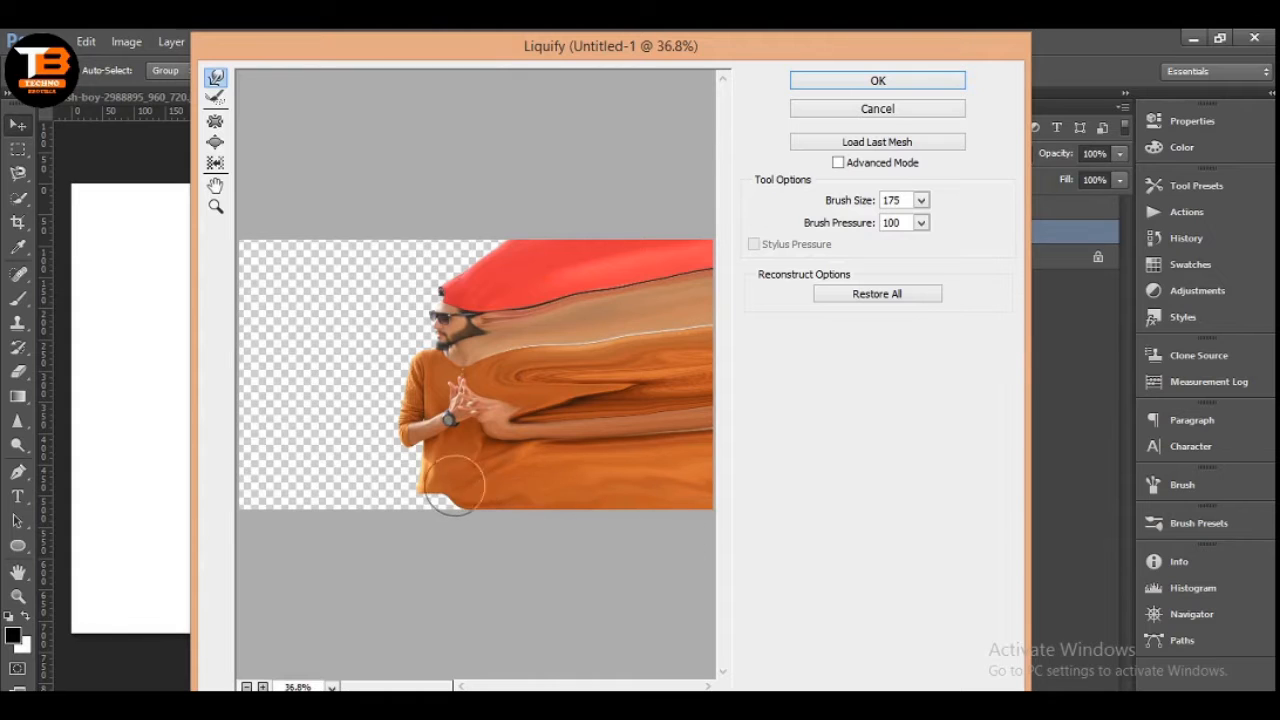
pyautogui.moveTo(455, 485); pyautogui.dragTo(432, 510)
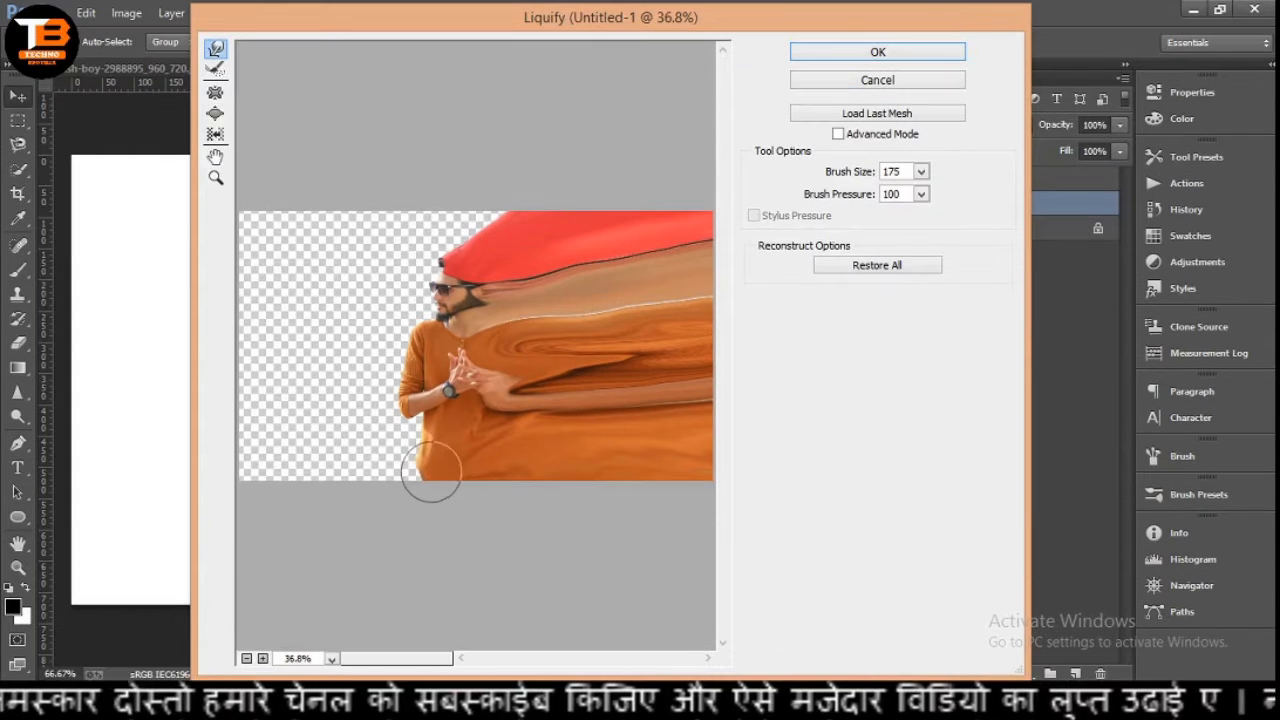
pyautogui.click(883, 55)
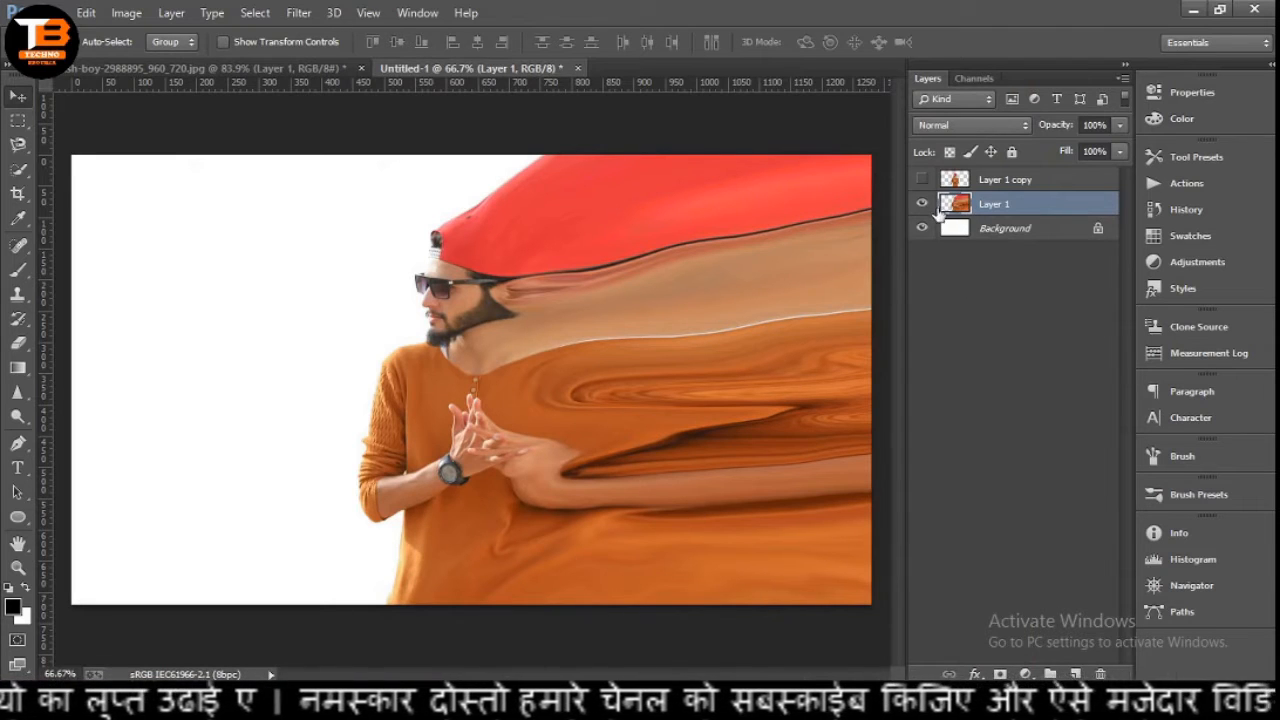
# Add a layer mask to Layer 1, invert it to black, and show Layer 1 copy again.
pyautogui.click(1001, 675)
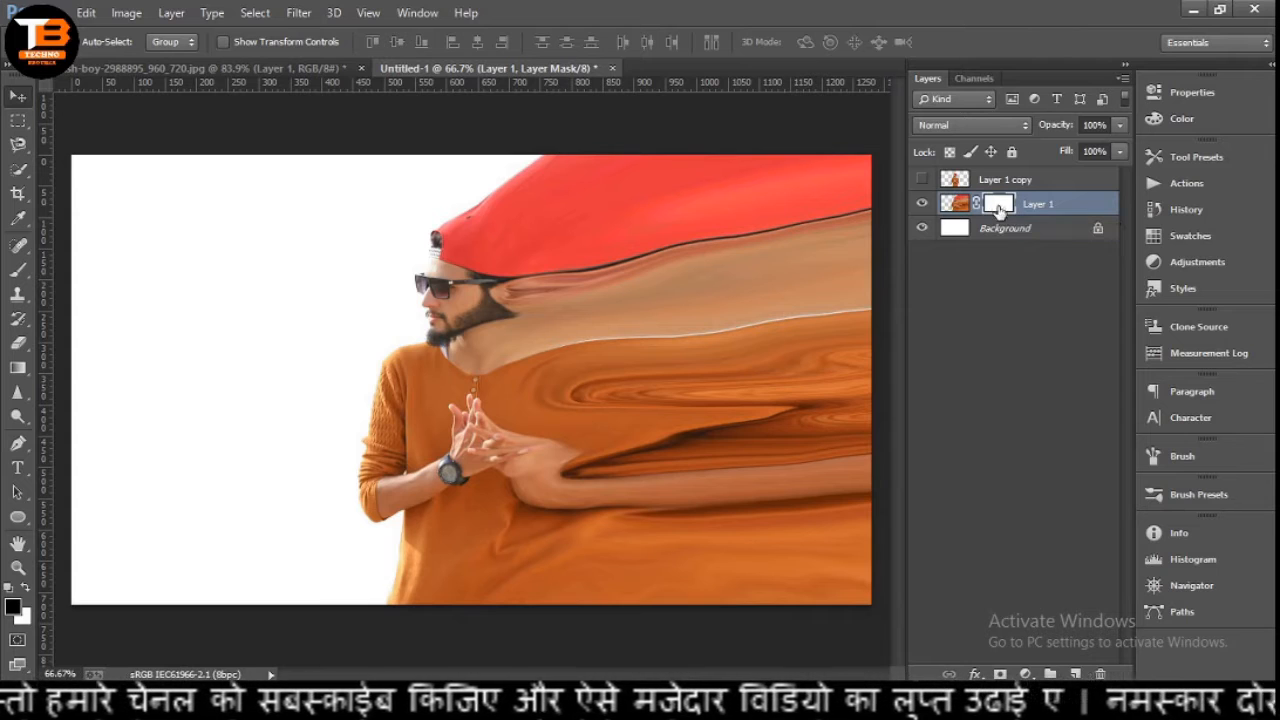
pyautogui.hotkey('ctrl', 'i')
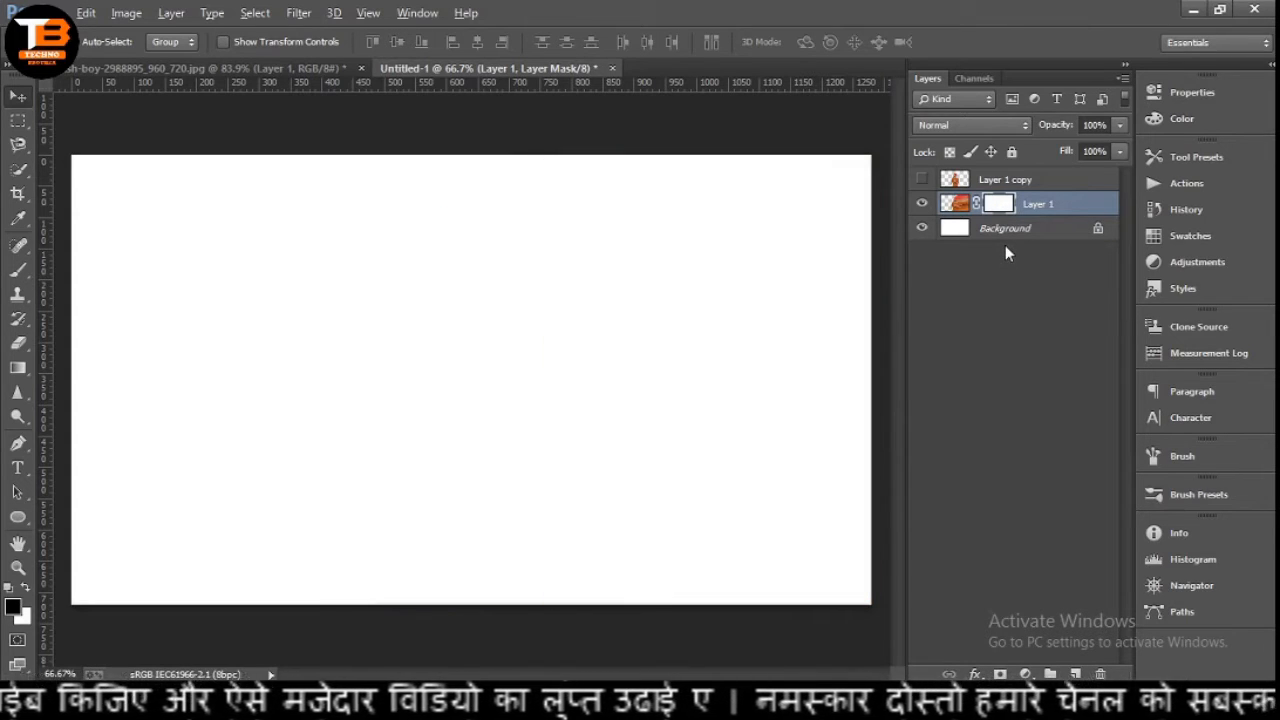
pyautogui.click(922, 179)
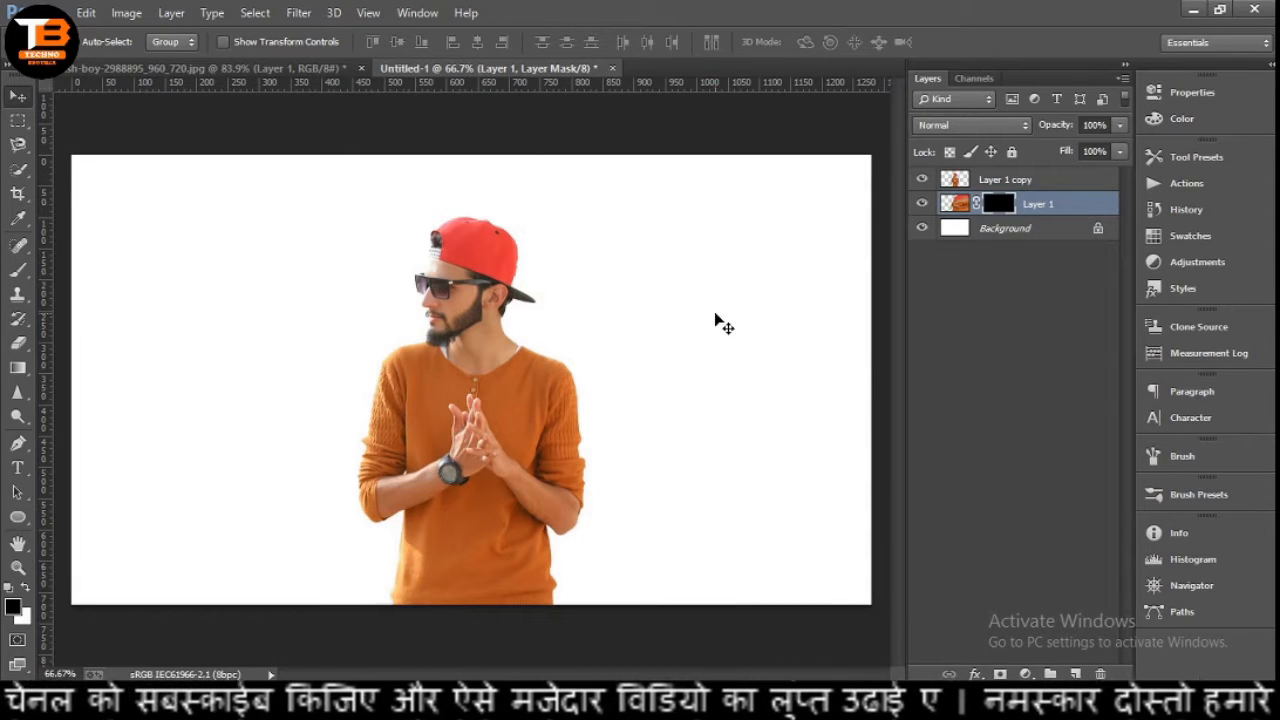
# Add a white layer mask to Layer 1 copy.
pyautogui.hotkey('ctrl', '+')
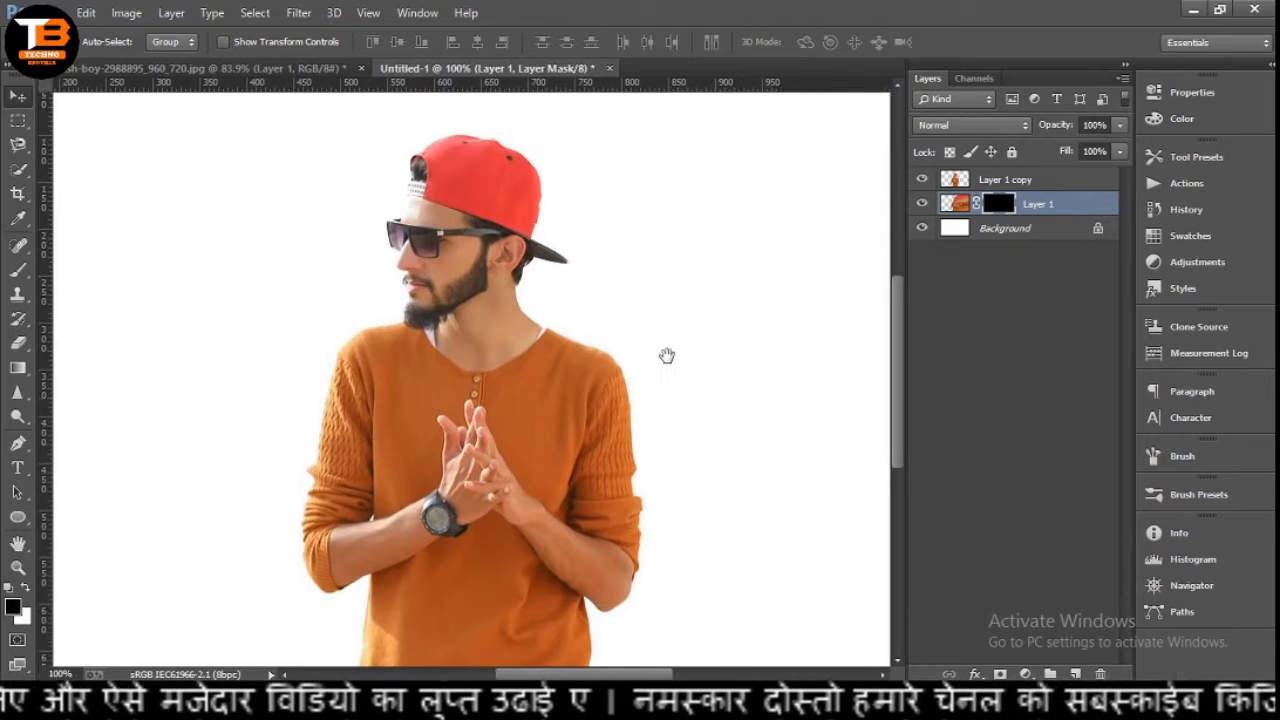
pyautogui.moveTo(674, 347); pyautogui.dragTo(661, 304)
pyautogui.moveTo(659, 253); pyautogui.dragTo(645, 266)
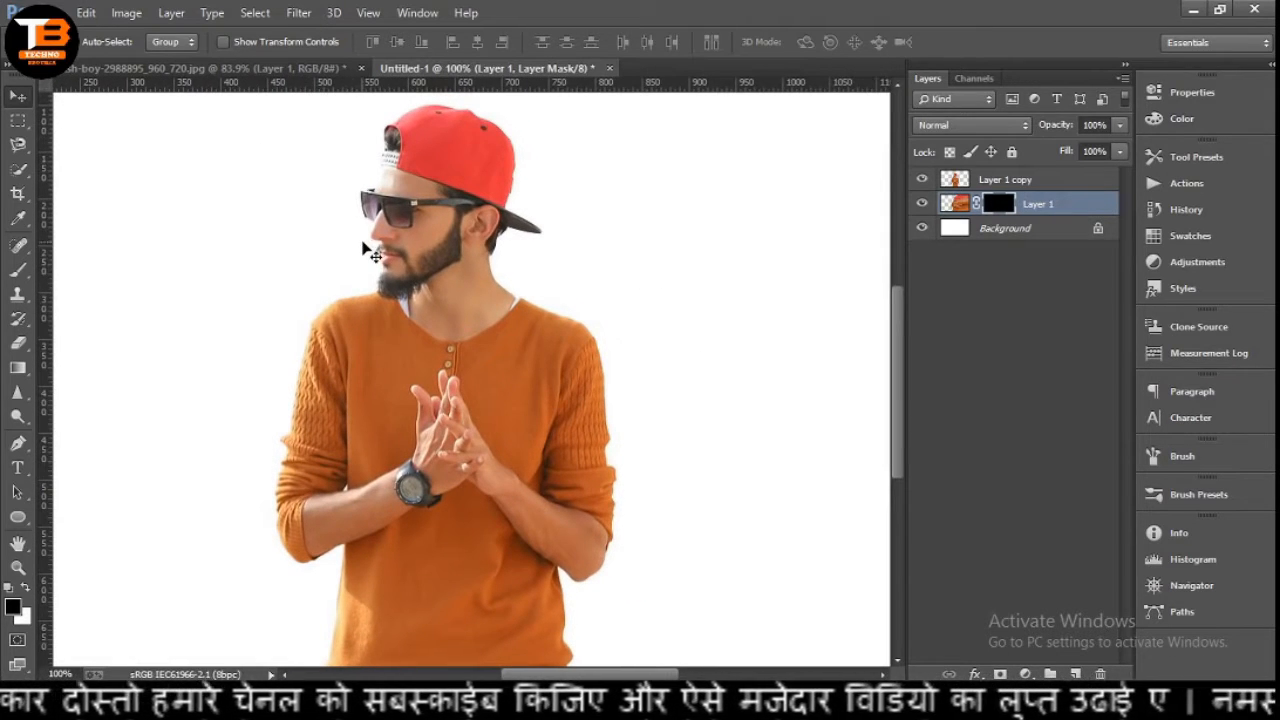
pyautogui.click(1015, 190)
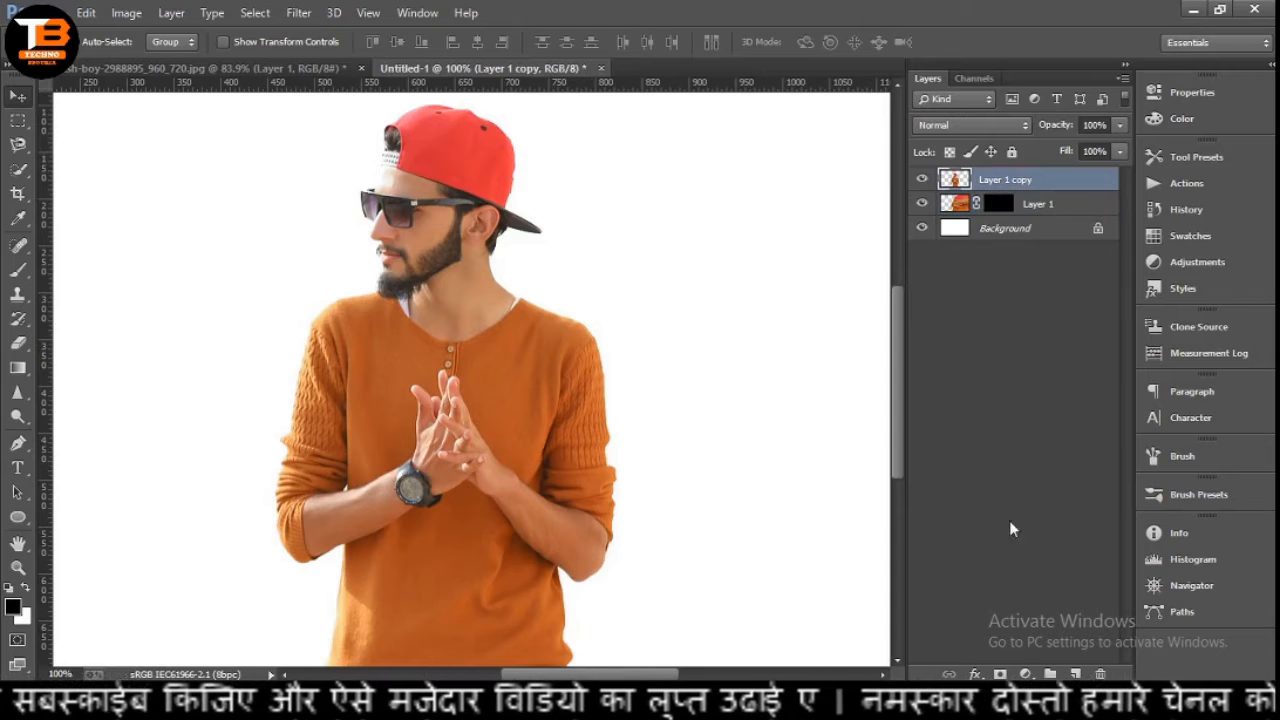
pyautogui.click(1000, 674)
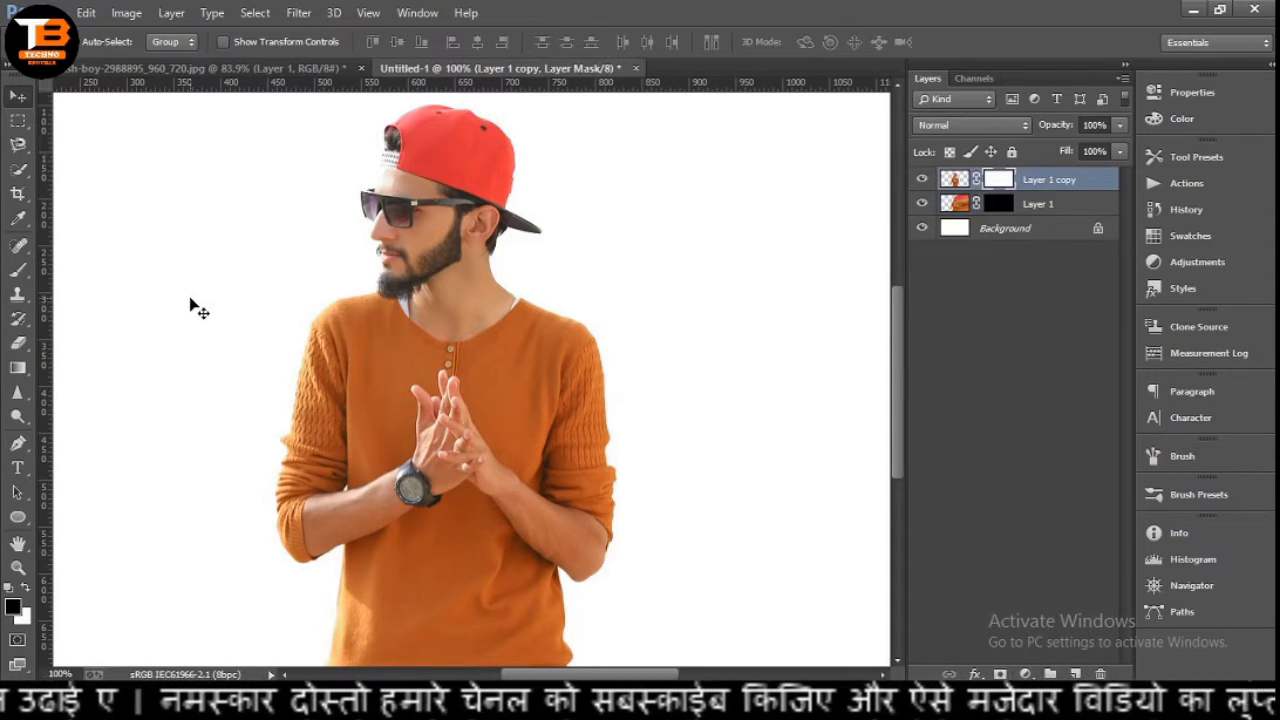
# Choose the first 2500 px textured tip for the Brush tool and reduce its size to 150 px.
pyautogui.press('b')
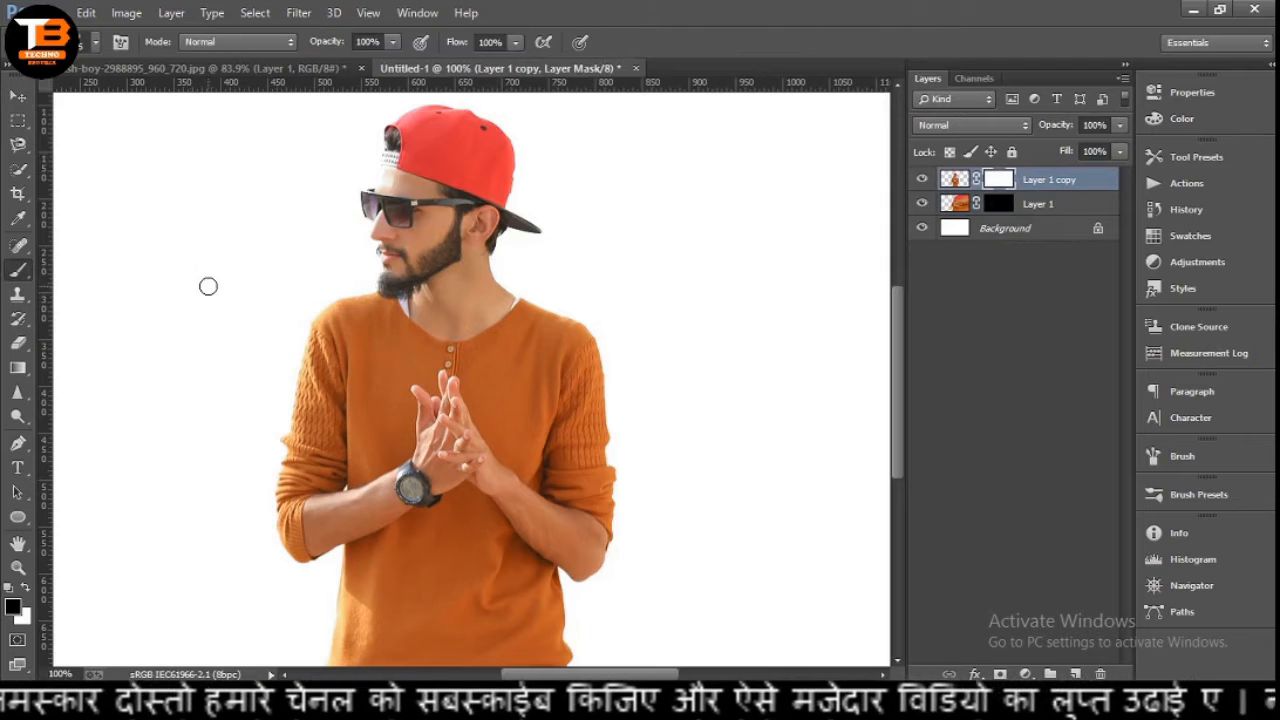
pyautogui.click(98, 44)
pyautogui.moveTo(212, 196)
pyautogui.mouseDown()
pyautogui.moveTo(233, 273)
pyautogui.moveTo(239, 241)
pyautogui.mouseUp()
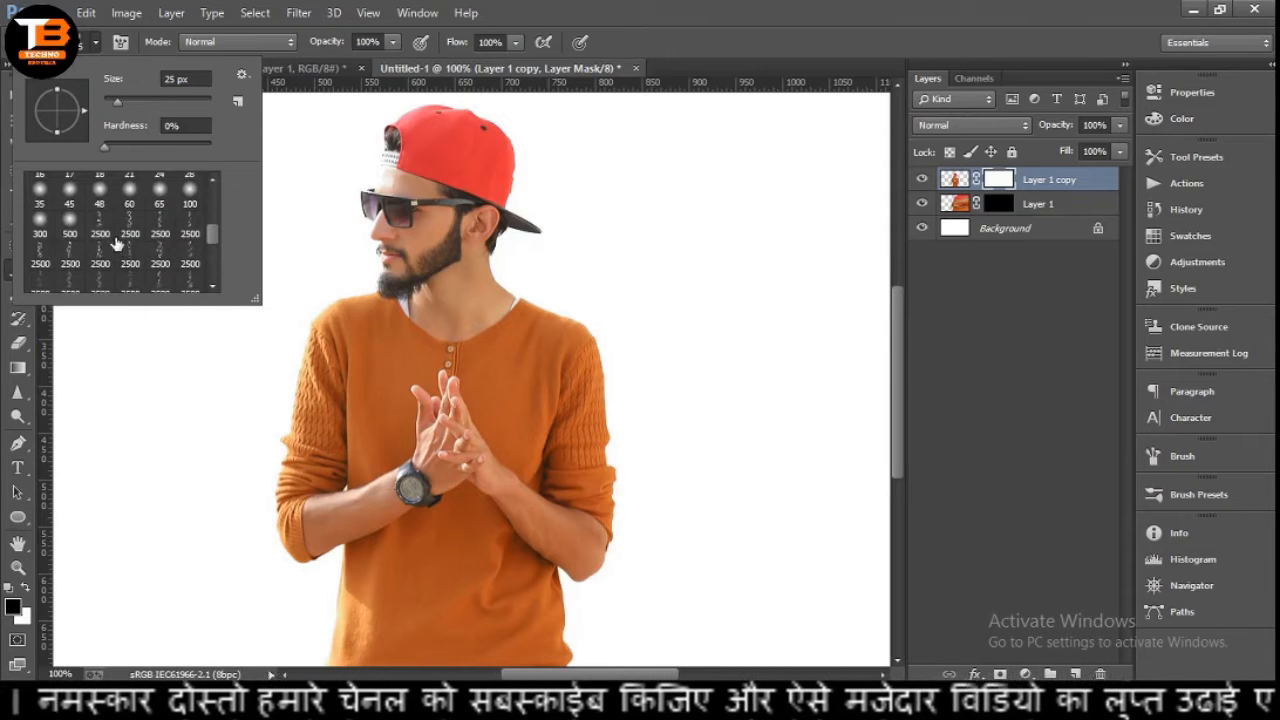
pyautogui.click(99, 227)
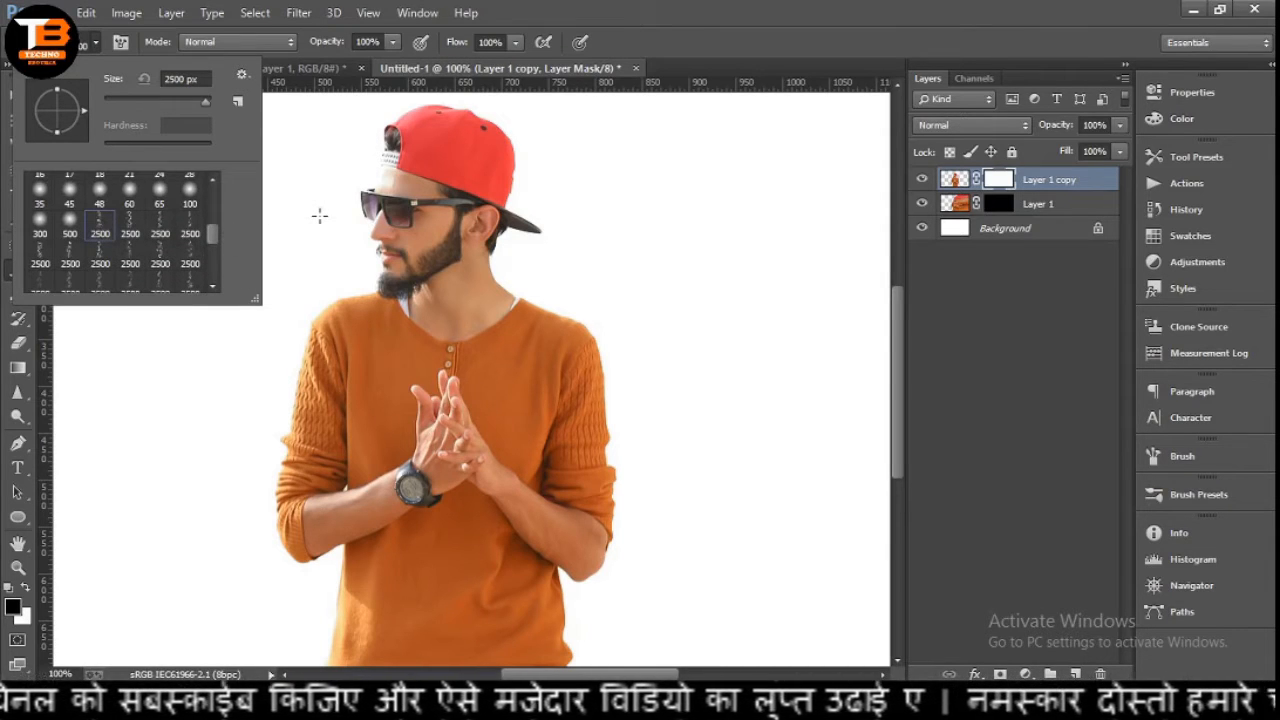
pyautogui.click(656, 27)
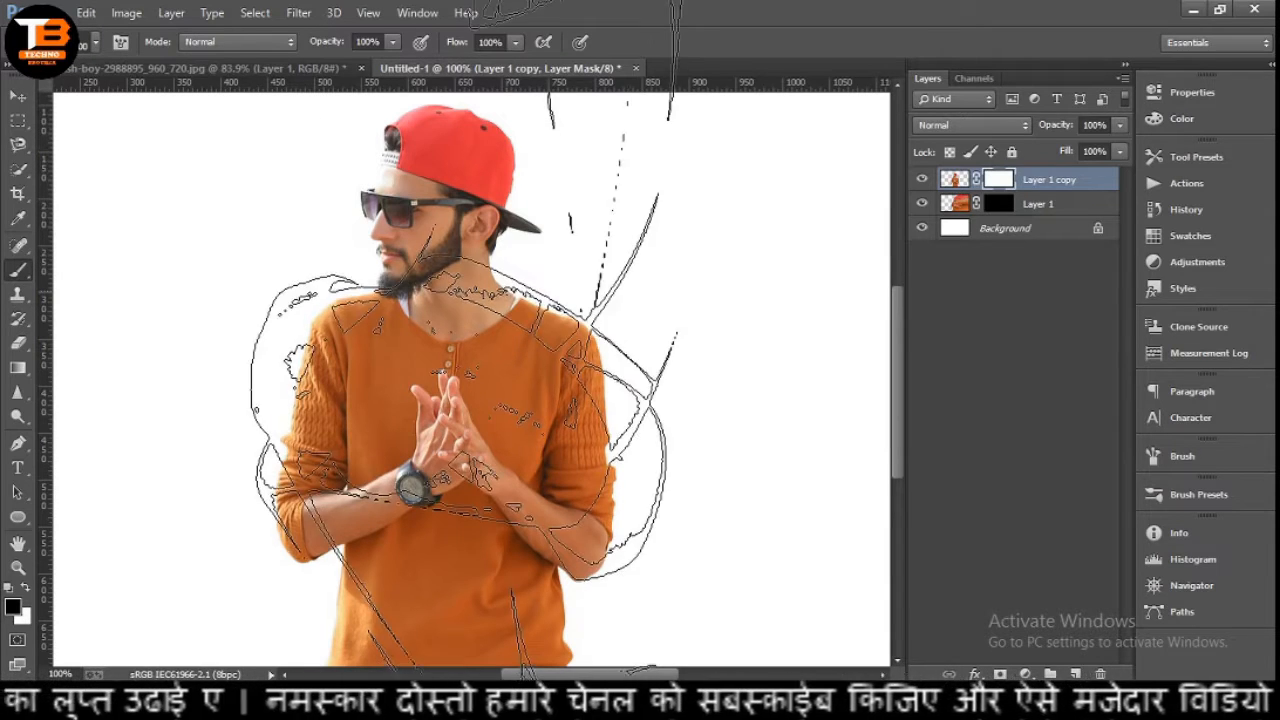
pyautogui.press('[')
pyautogui.press('[')
pyautogui.press('[')
pyautogui.press('[')
pyautogui.press('[')
pyautogui.press('[')
pyautogui.press('[')
pyautogui.press('[')
pyautogui.press('[')
pyautogui.press('[')
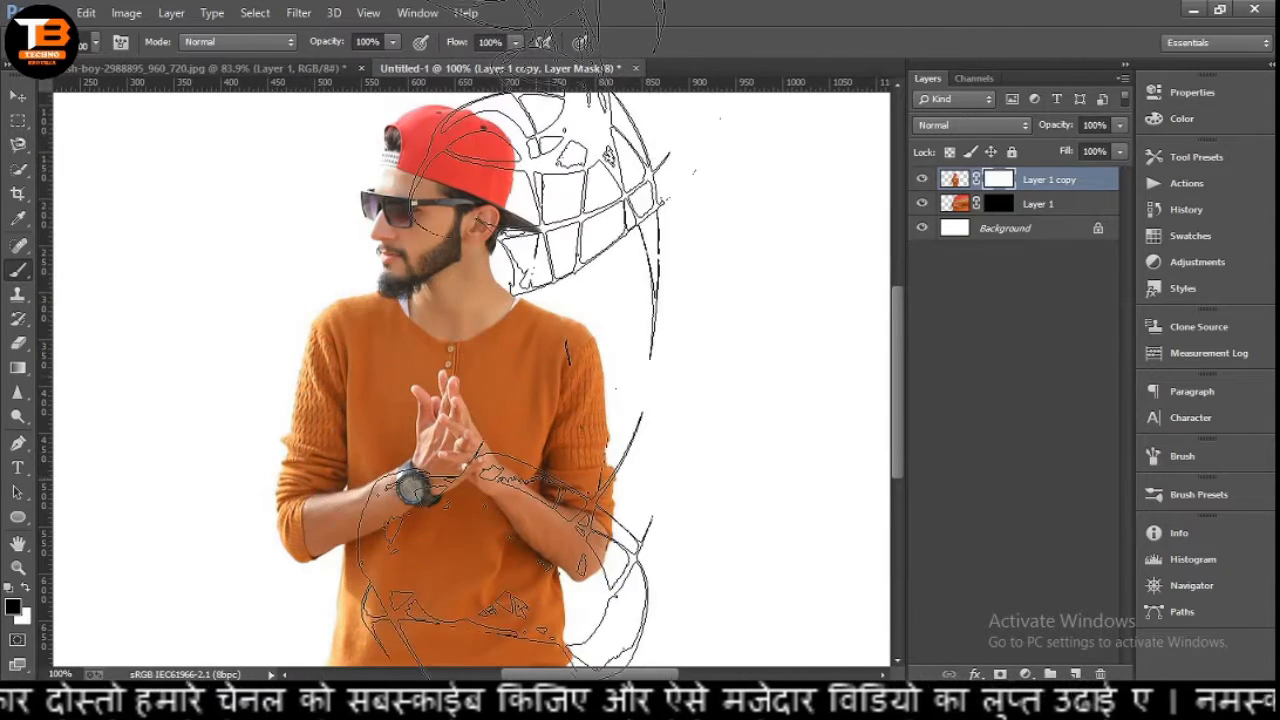
pyautogui.press('[')
pyautogui.press('[')
pyautogui.press('[')
pyautogui.press('[')
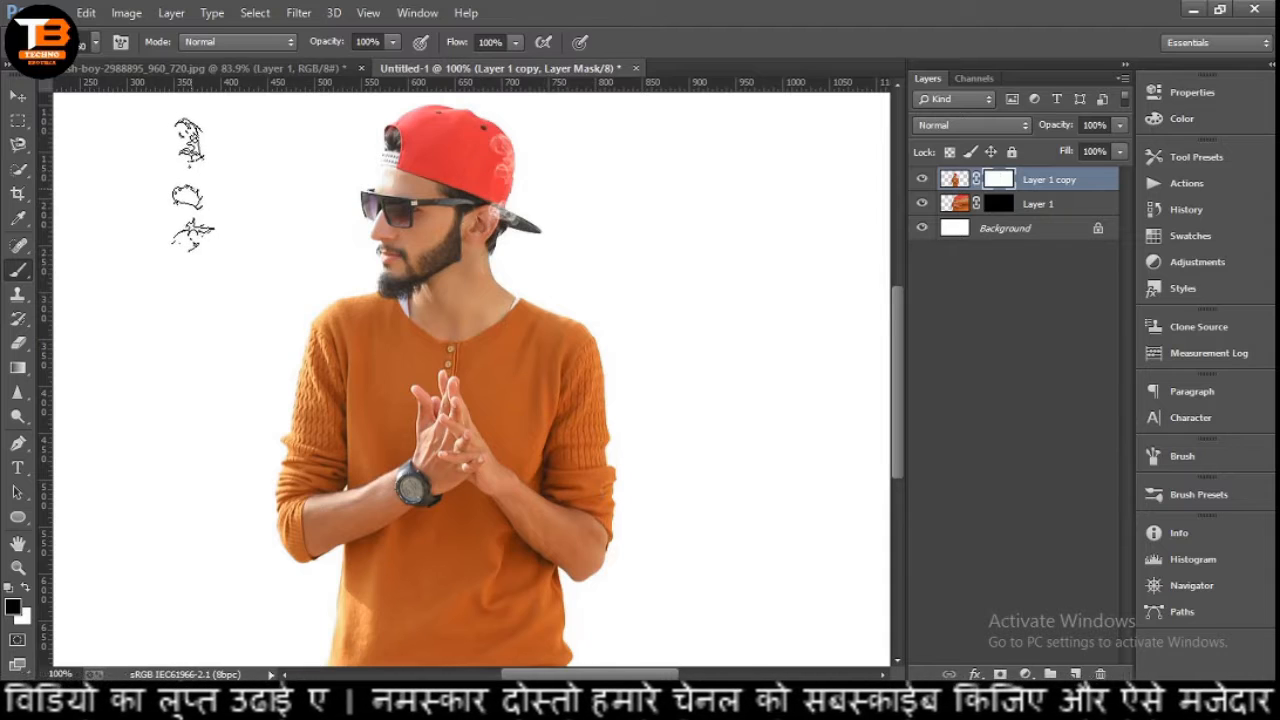
# Rotate the brush tip and dab black on Layer 1 copy's mask along the top of the cap.
pyautogui.click(97, 44)
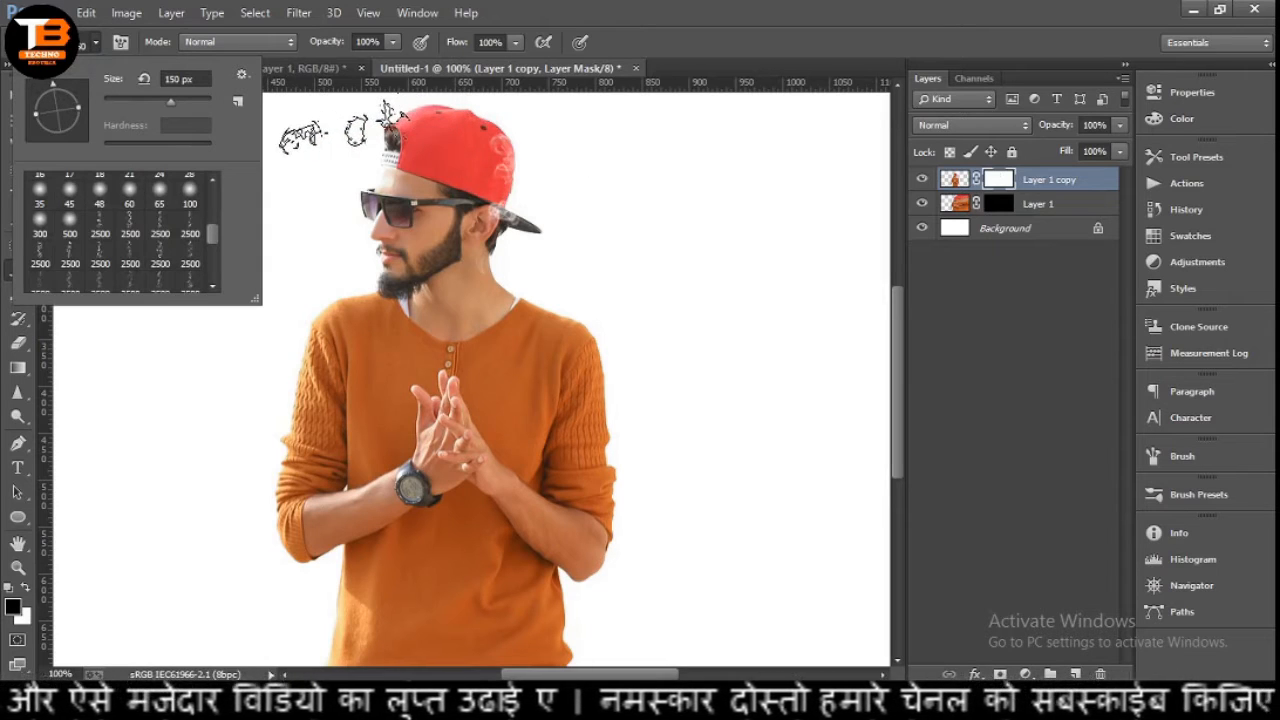
pyautogui.click(356, 120)
pyautogui.click(394, 119)
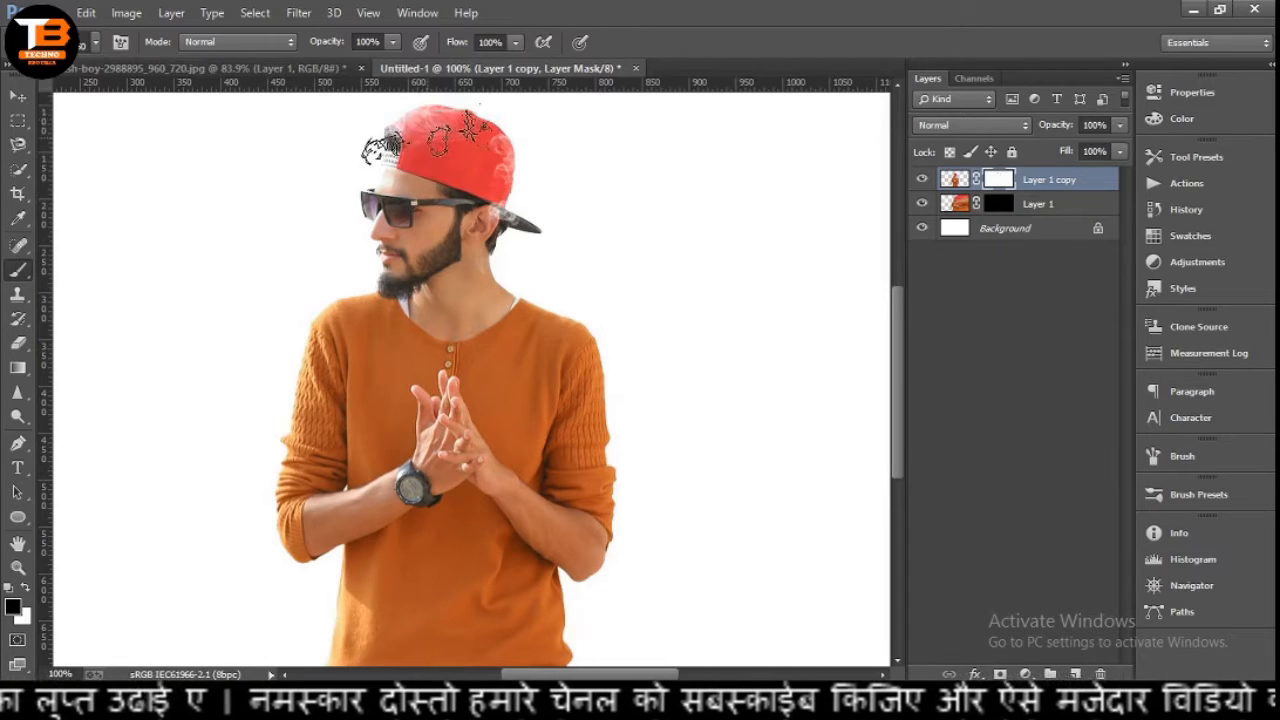
pyautogui.click(518, 105)
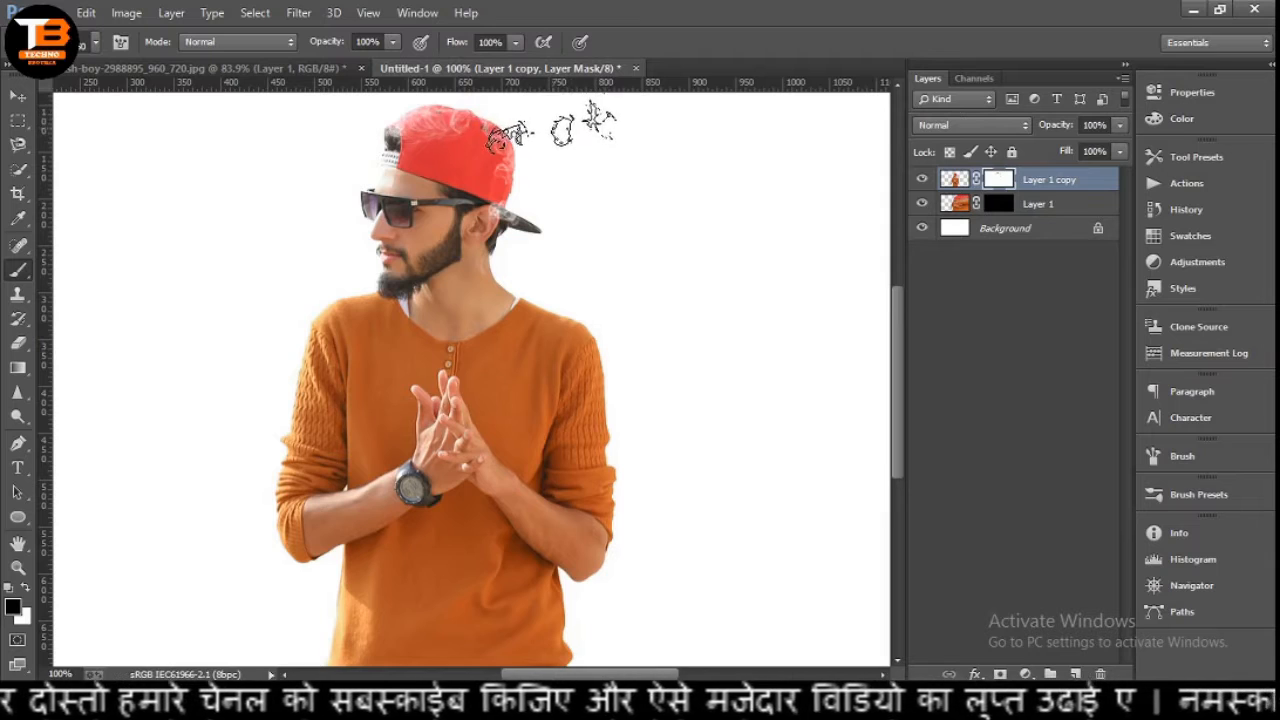
# Change the brush tip angle to a diagonal and paint black on the mask along the cap's back, shoulder, outer arm and shirt side.
pyautogui.click(94, 42)
pyautogui.moveTo(80, 101); pyautogui.dragTo(91, 134)
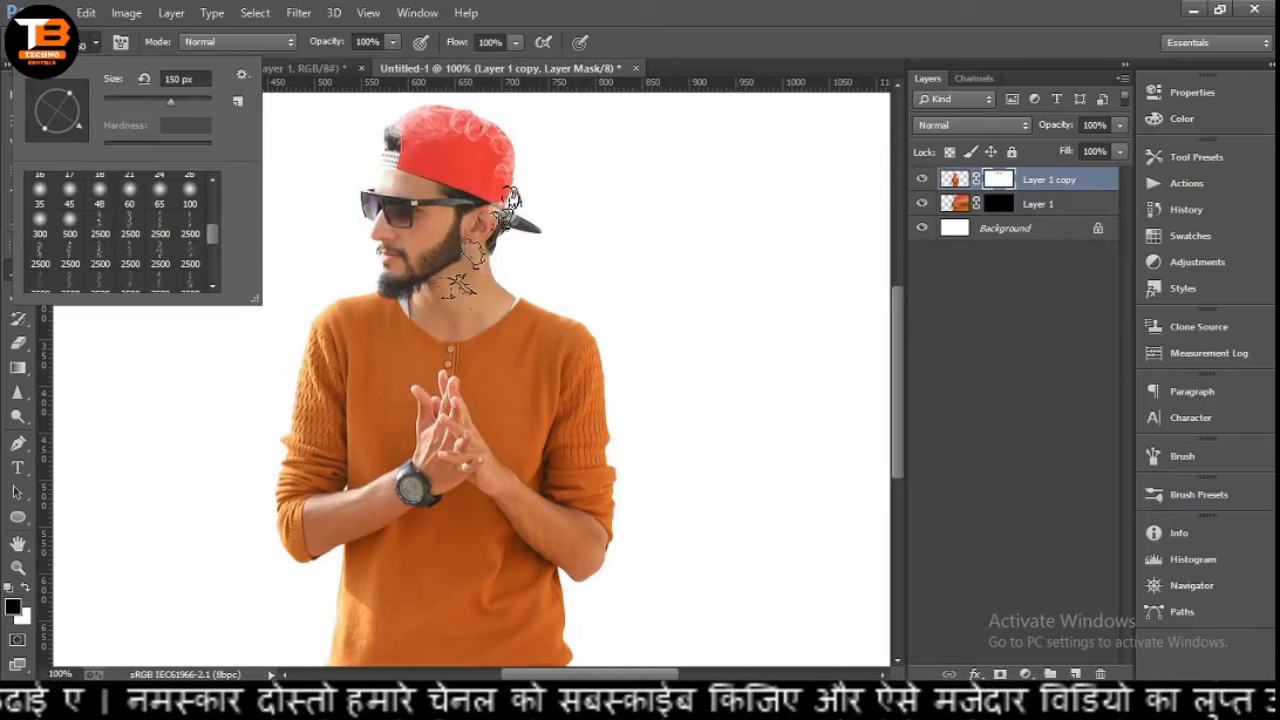
pyautogui.click(541, 154)
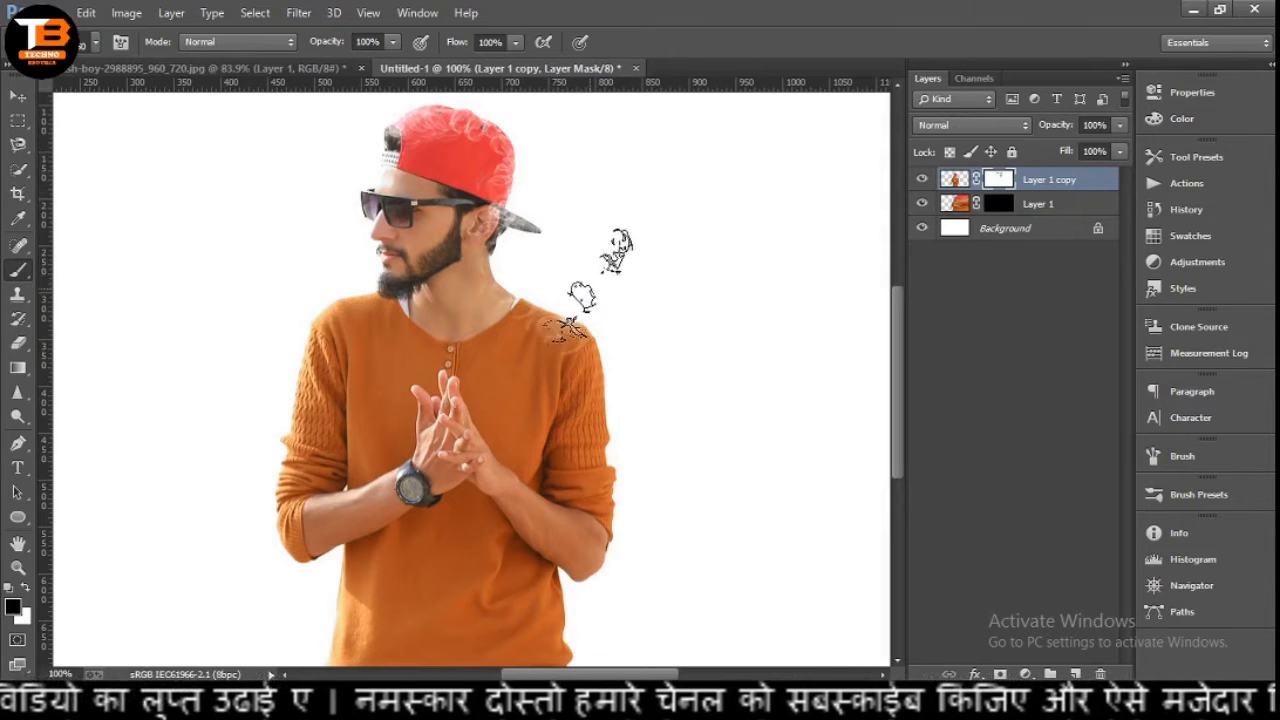
pyautogui.moveTo(630, 378)
pyautogui.mouseDown()
pyautogui.moveTo(646, 432)
pyautogui.moveTo(639, 474)
pyautogui.moveTo(602, 478)
pyautogui.moveTo(627, 480)
pyautogui.moveTo(634, 544)
pyautogui.moveTo(625, 526)
pyautogui.moveTo(595, 546)
pyautogui.moveTo(602, 625)
pyautogui.mouseUp()
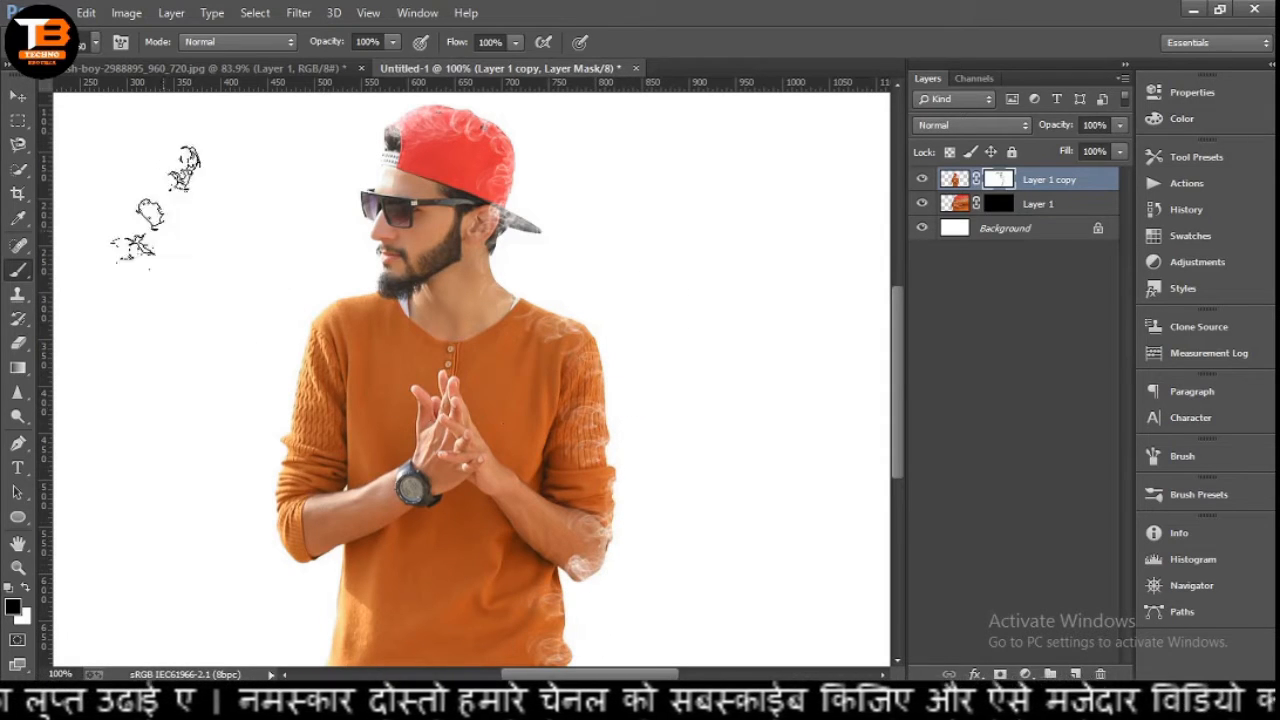
# Reduce the brush to 70 px and break up the cap, neck, outer sleeve, elbow and shirt edge further on the mask.
pyautogui.click(95, 44)
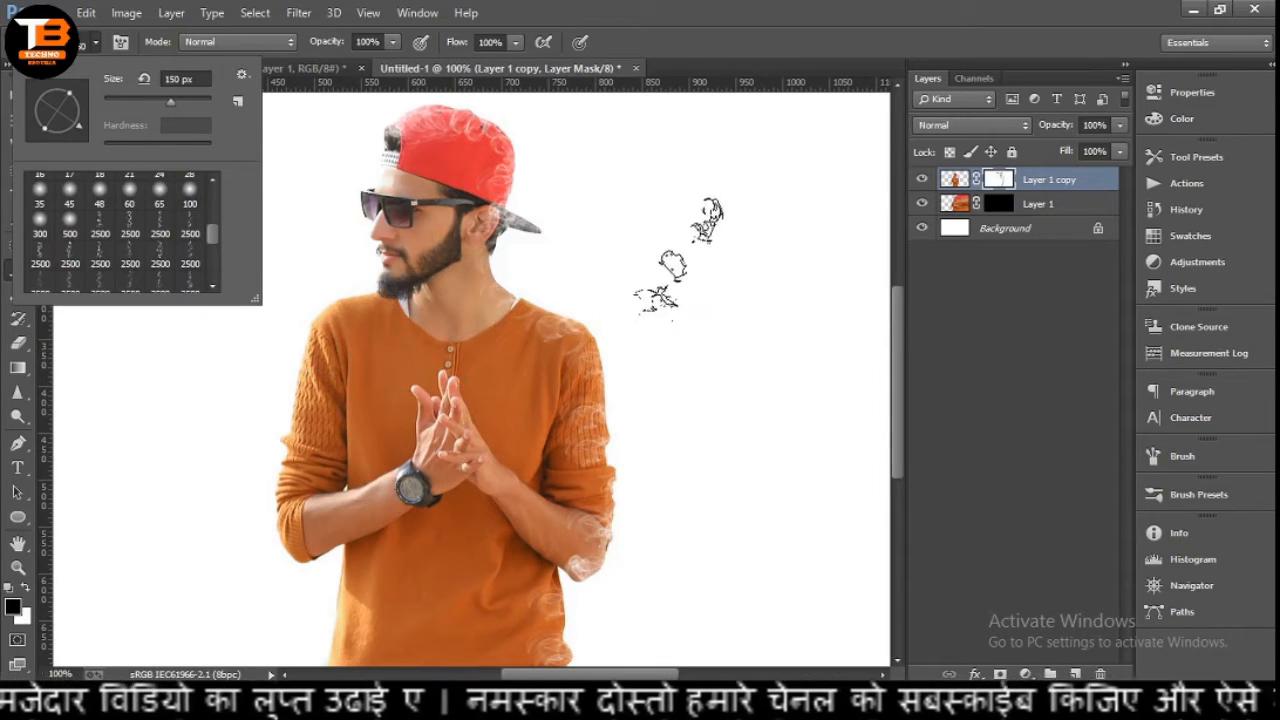
pyautogui.click(698, 22)
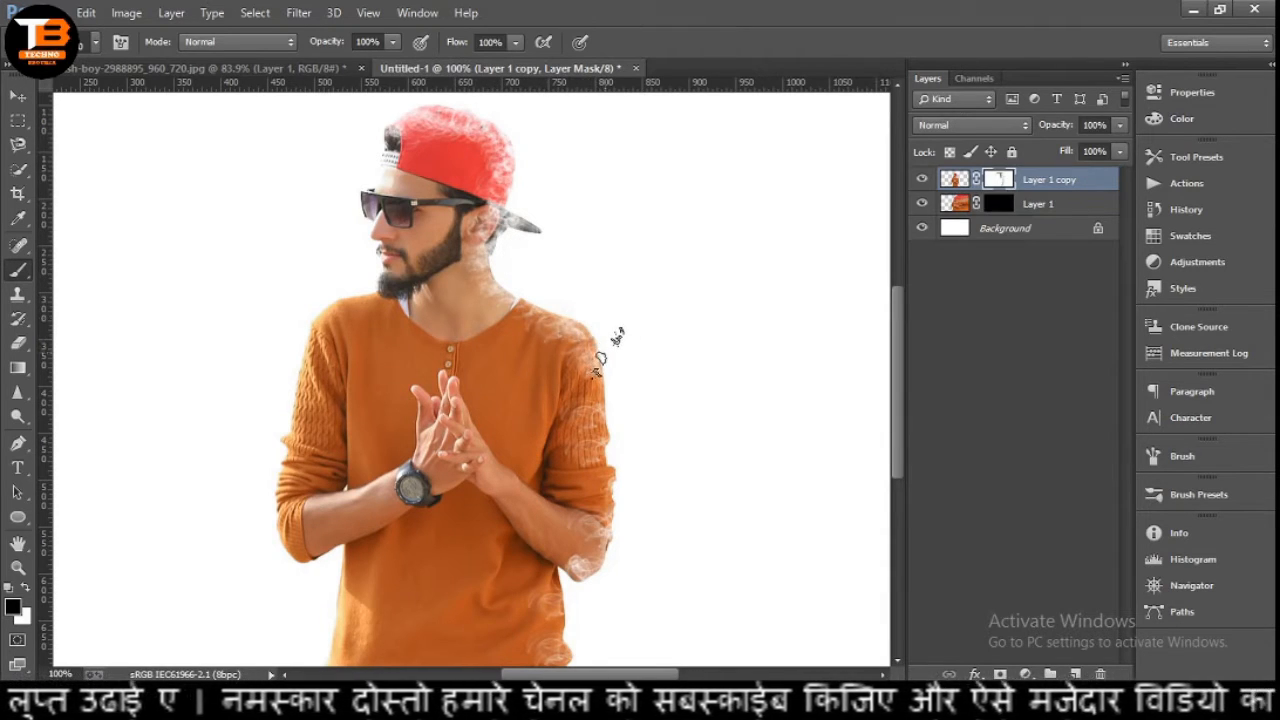
pyautogui.moveTo(608, 366); pyautogui.dragTo(622, 407)
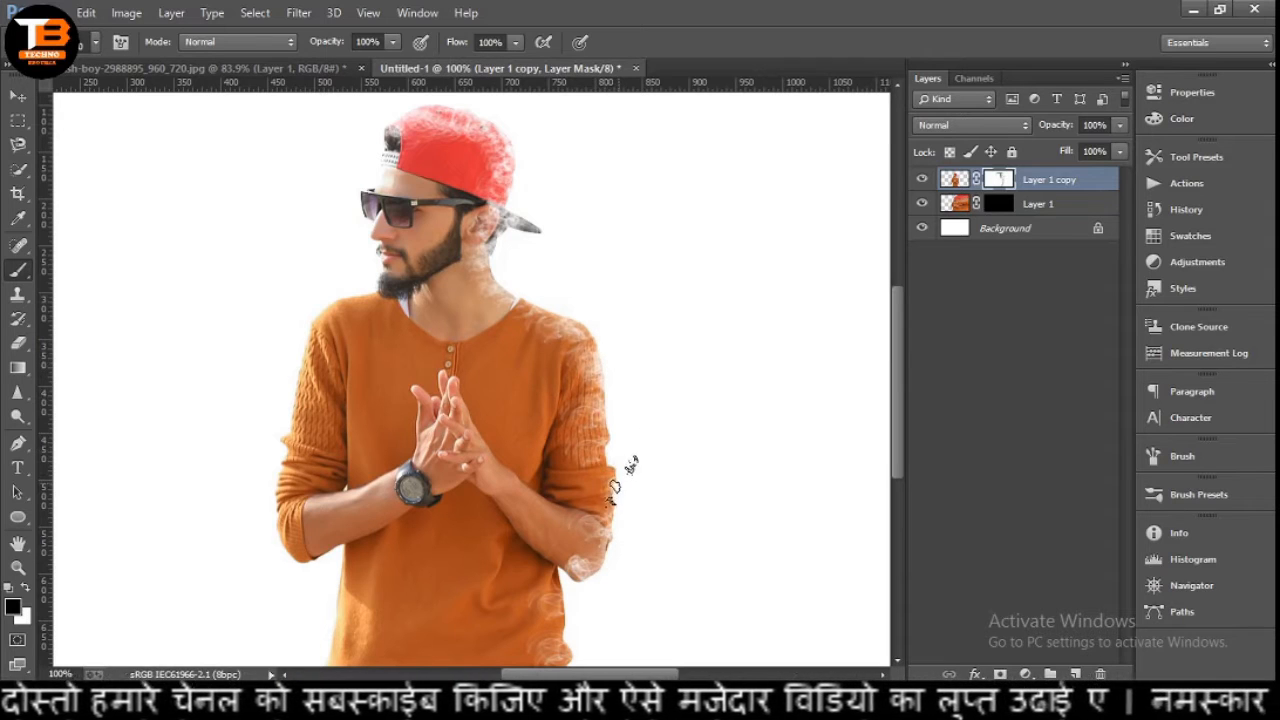
pyautogui.moveTo(615, 487); pyautogui.dragTo(607, 552)
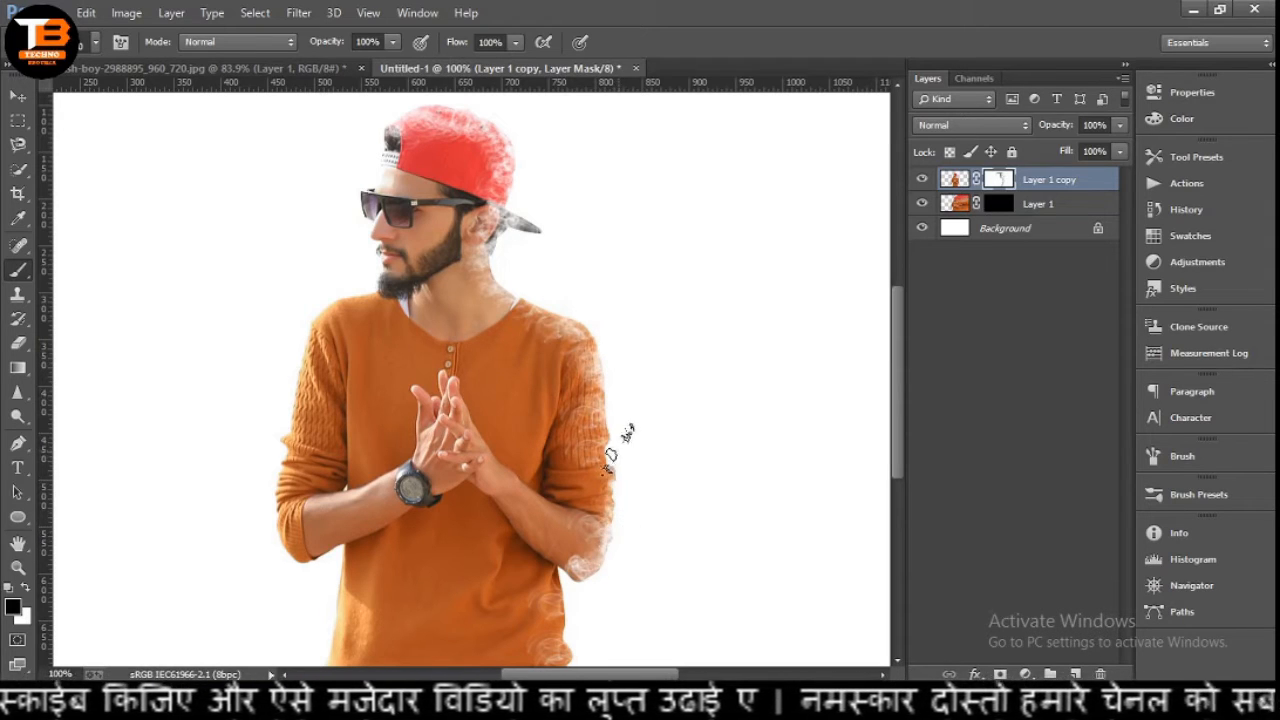
pyautogui.moveTo(617, 456)
pyautogui.mouseDown()
pyautogui.moveTo(605, 536)
pyautogui.moveTo(580, 591)
pyautogui.moveTo(565, 551)
pyautogui.moveTo(577, 624)
pyautogui.mouseUp()
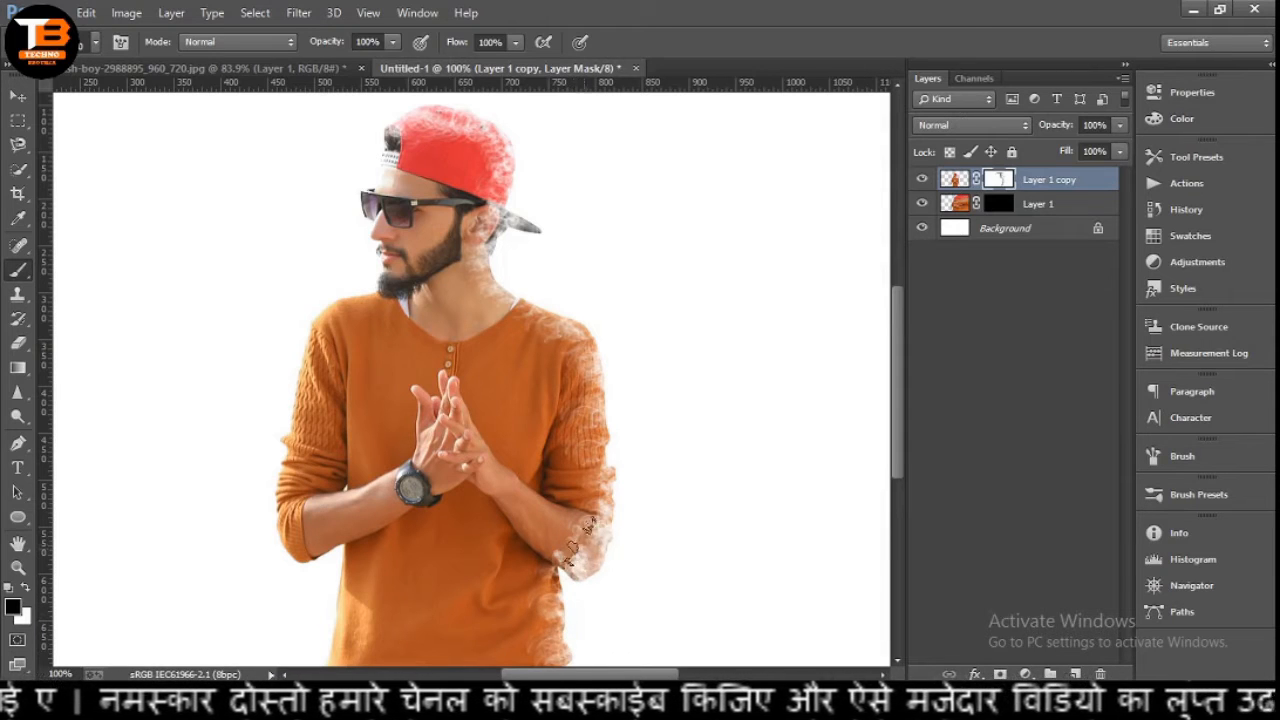
pyautogui.moveTo(572, 545); pyautogui.dragTo(556, 598)
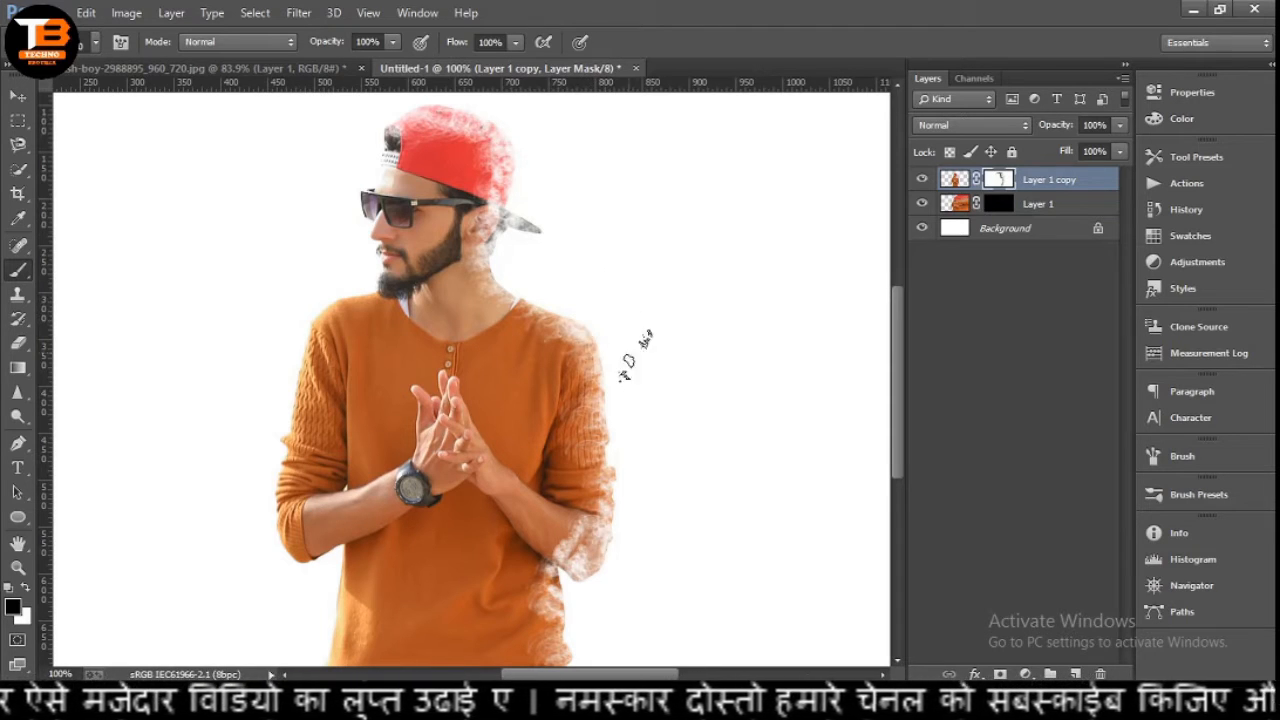
# Rotate the 70 px brush tip to point downward and add black dabs to the mask along the man's right-hand edge.
pyautogui.click(94, 43)
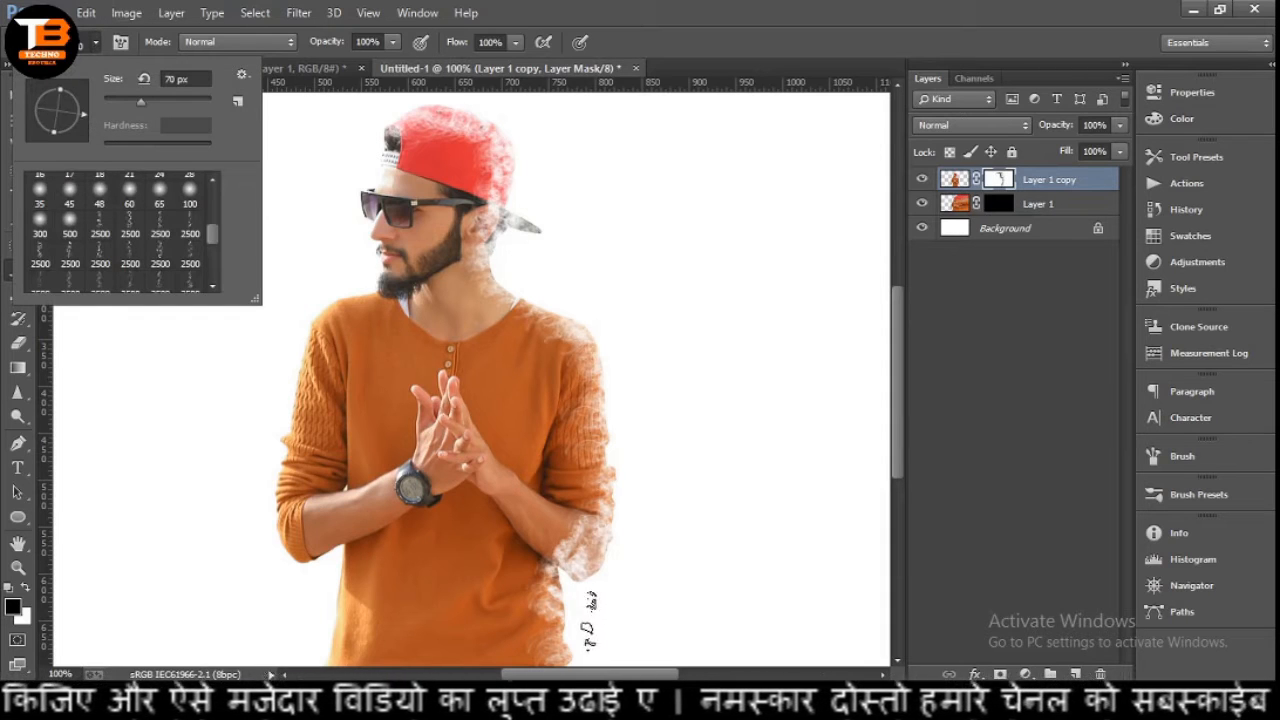
pyautogui.click(60, 141)
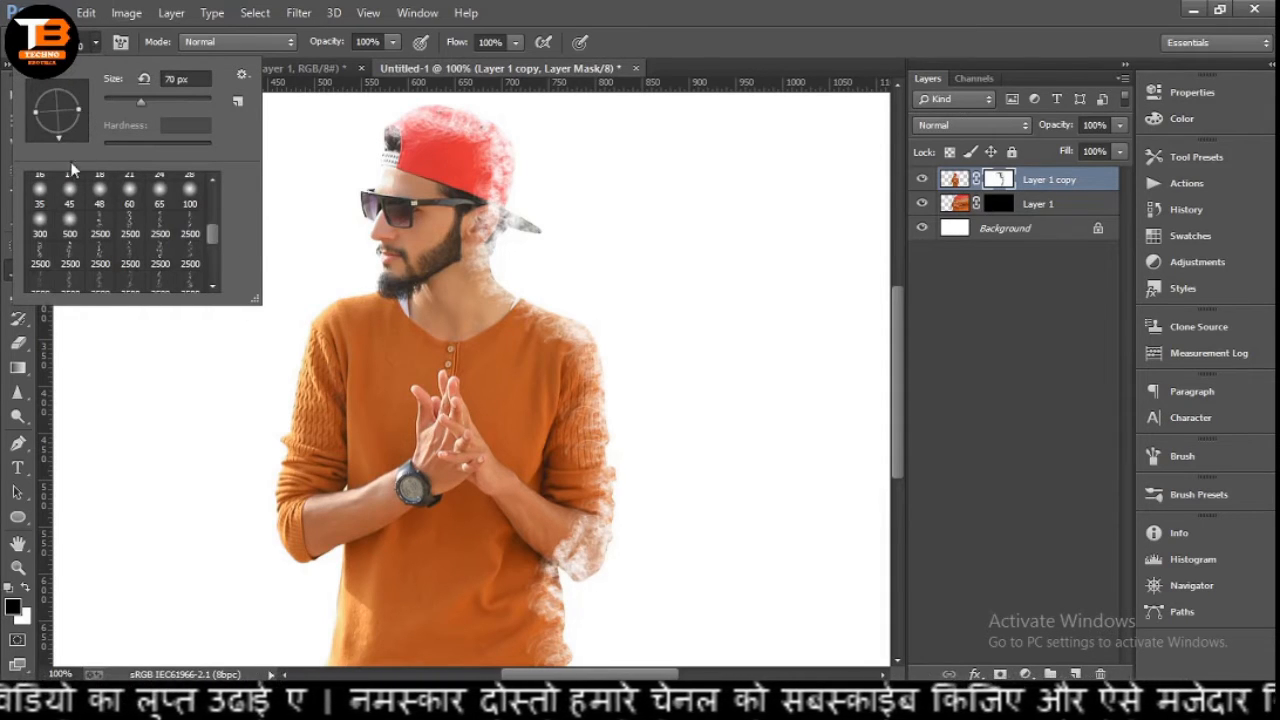
pyautogui.click(587, 592)
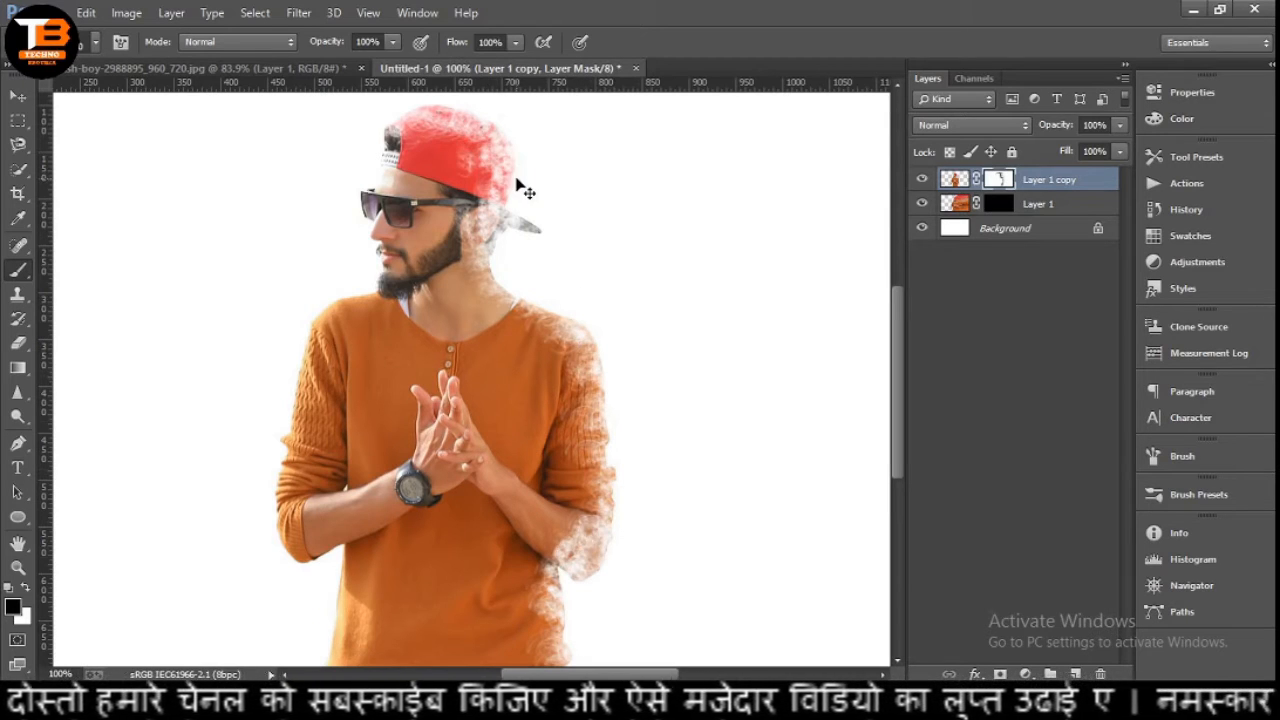
# Undo the last black dabs and restore the top of the cap on Layer 1 copy's mask with a hard round 18 px brush in white.
pyautogui.hotkey('ctrl', 'alt', 'z')
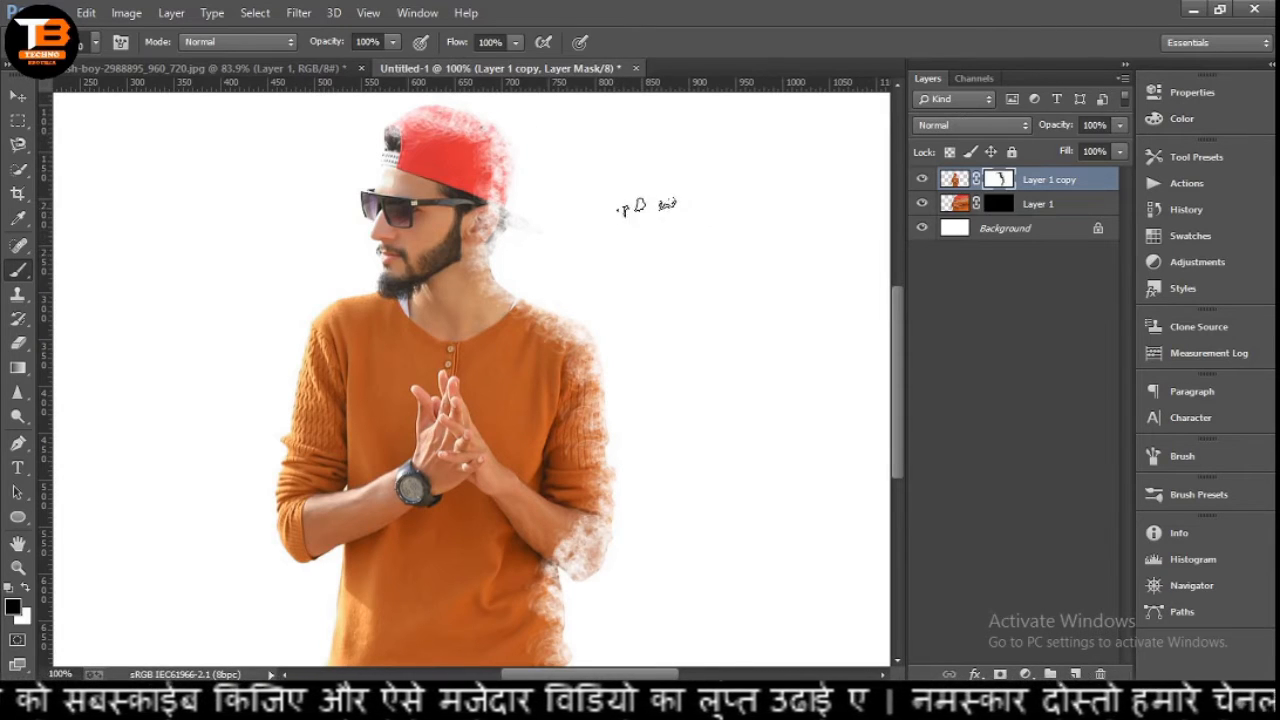
pyautogui.click(96, 43)
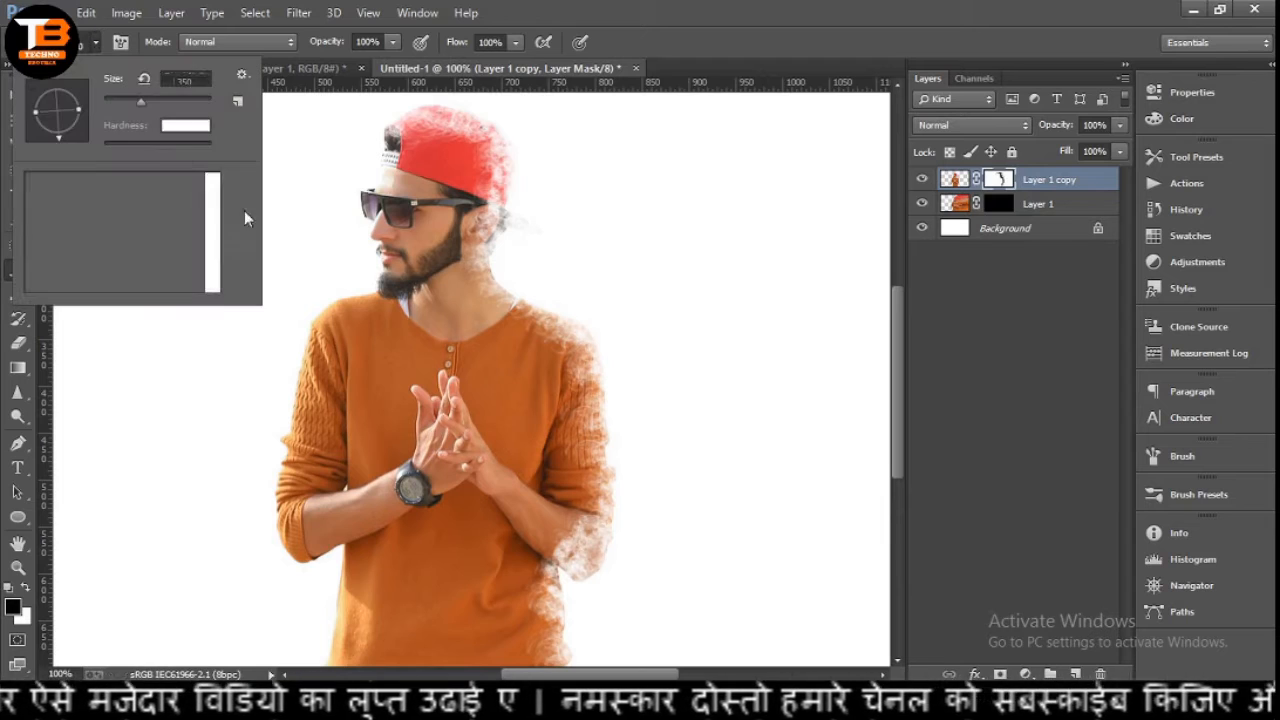
pyautogui.moveTo(213, 234); pyautogui.dragTo(213, 198)
pyautogui.click(187, 216)
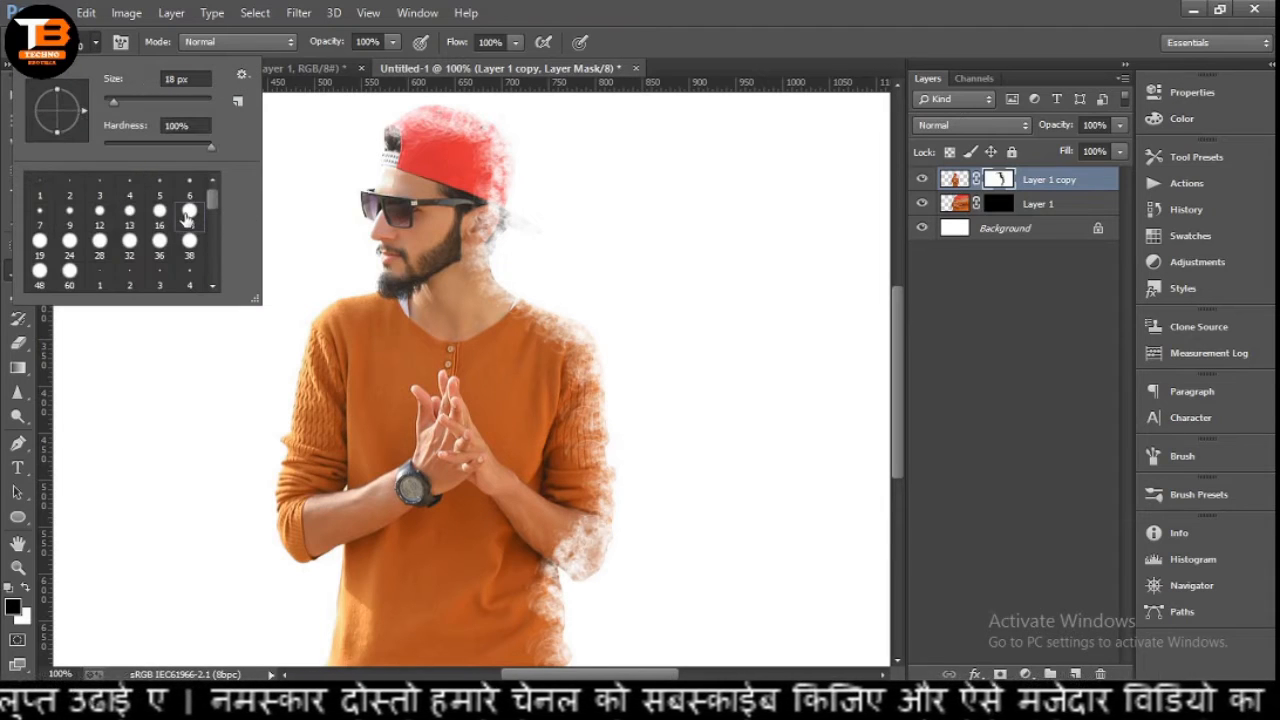
pyautogui.click(315, 123)
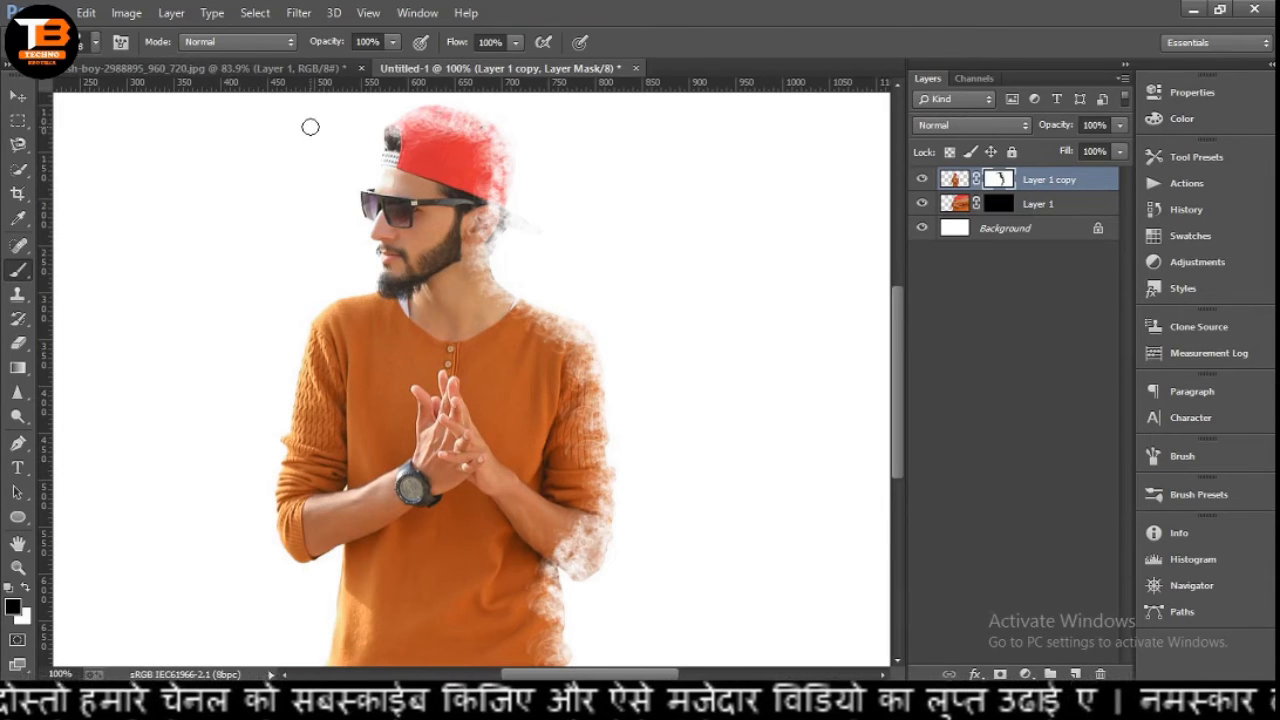
pyautogui.press('x')
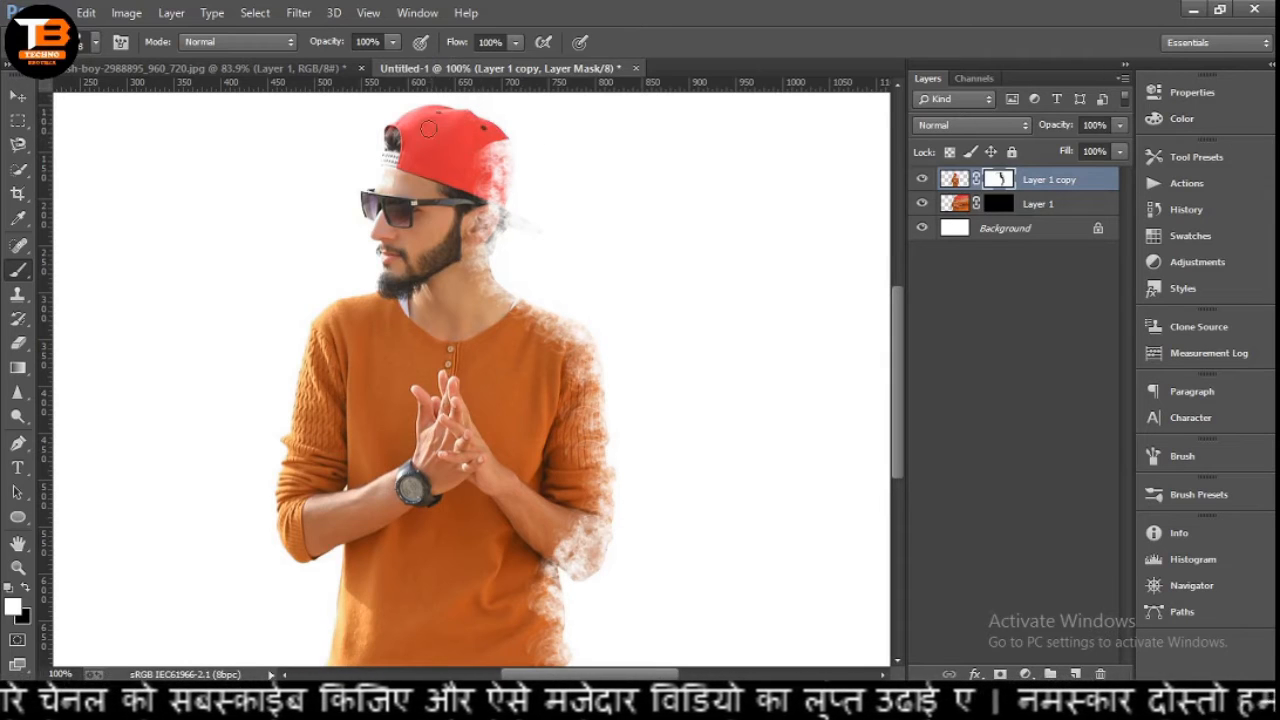
# Choose a 2500 px smoke-textured brush tip and shrink it to a small size suited to the cap's edge.
pyautogui.click(85, 43)
pyautogui.moveTo(215, 187); pyautogui.dragTo(217, 241)
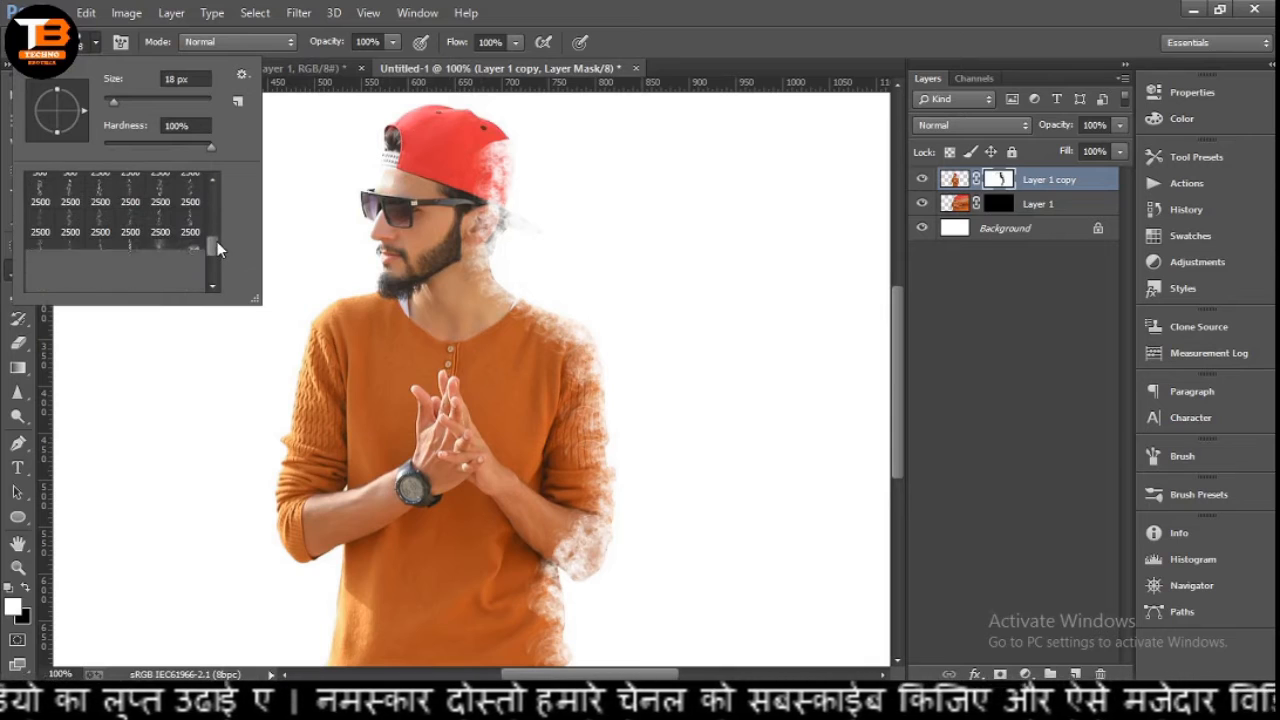
pyautogui.click(157, 200)
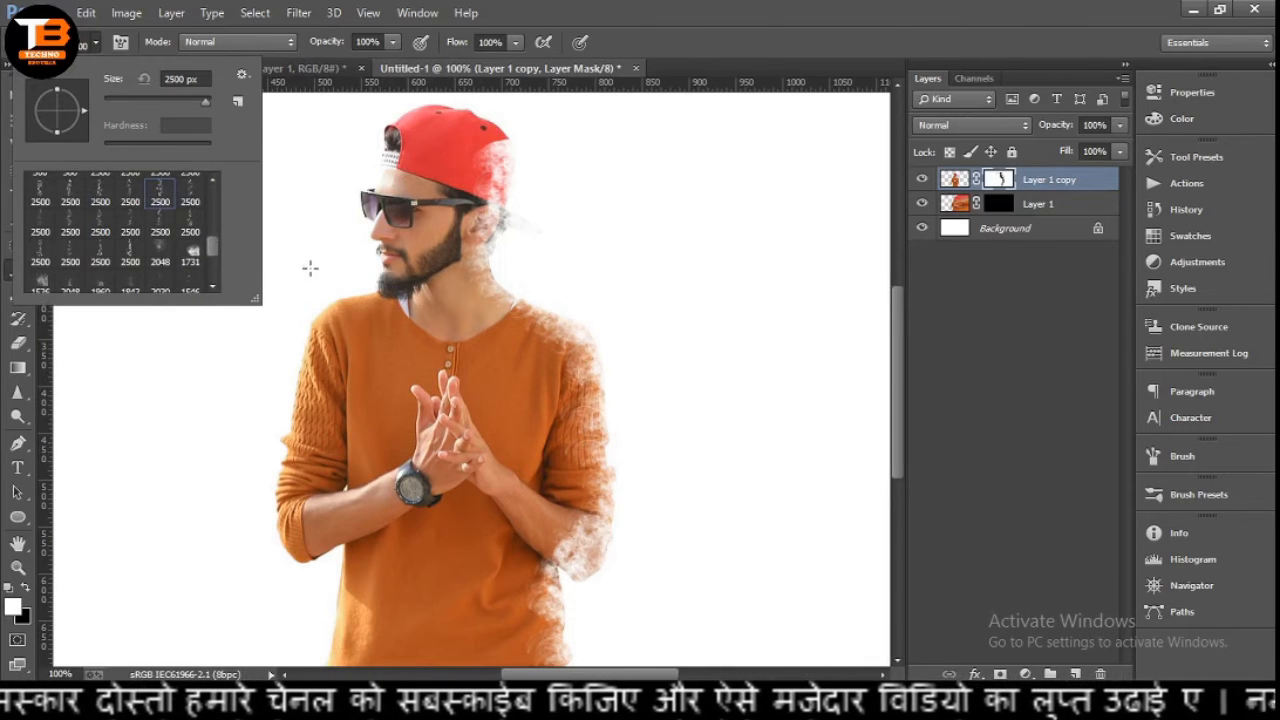
pyautogui.click(733, 56)
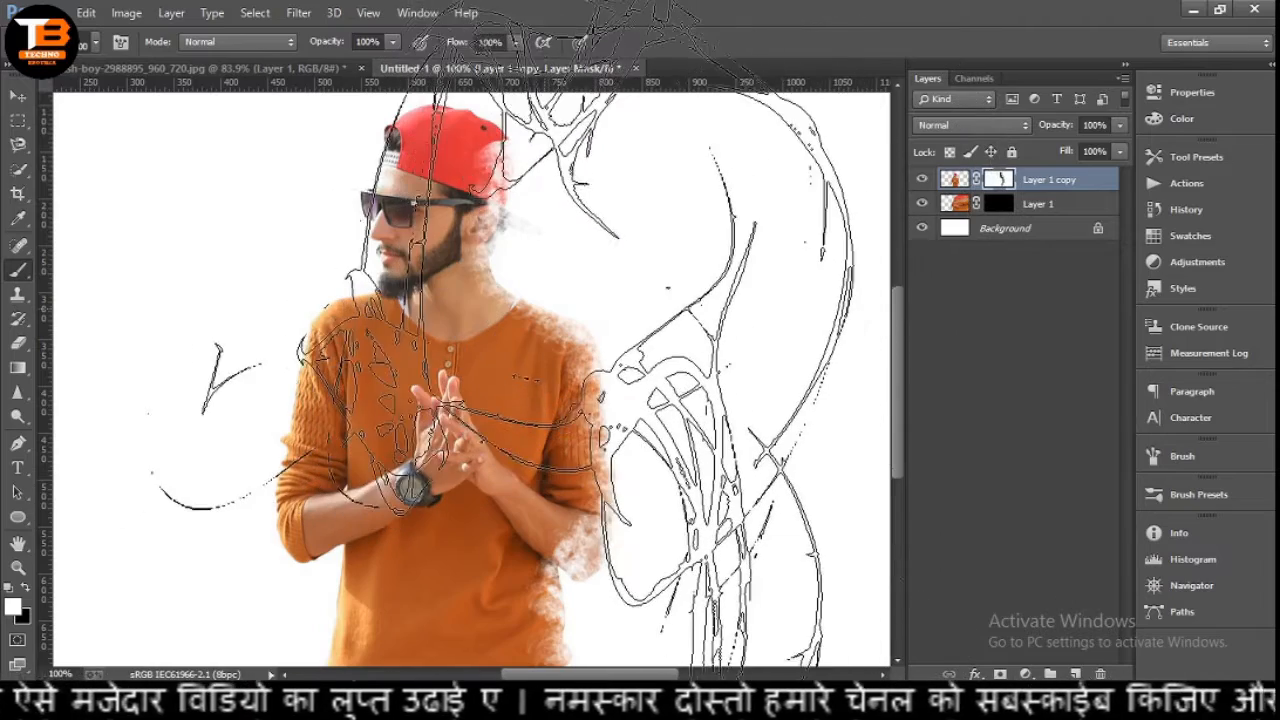
pyautogui.press('[')
pyautogui.press('[')
pyautogui.press('[')
pyautogui.press('[')
pyautogui.press('[')
pyautogui.press('[')
pyautogui.press('[')
pyautogui.press('[')
pyautogui.press('[')
pyautogui.press('[')
pyautogui.press('[')
pyautogui.press('[')
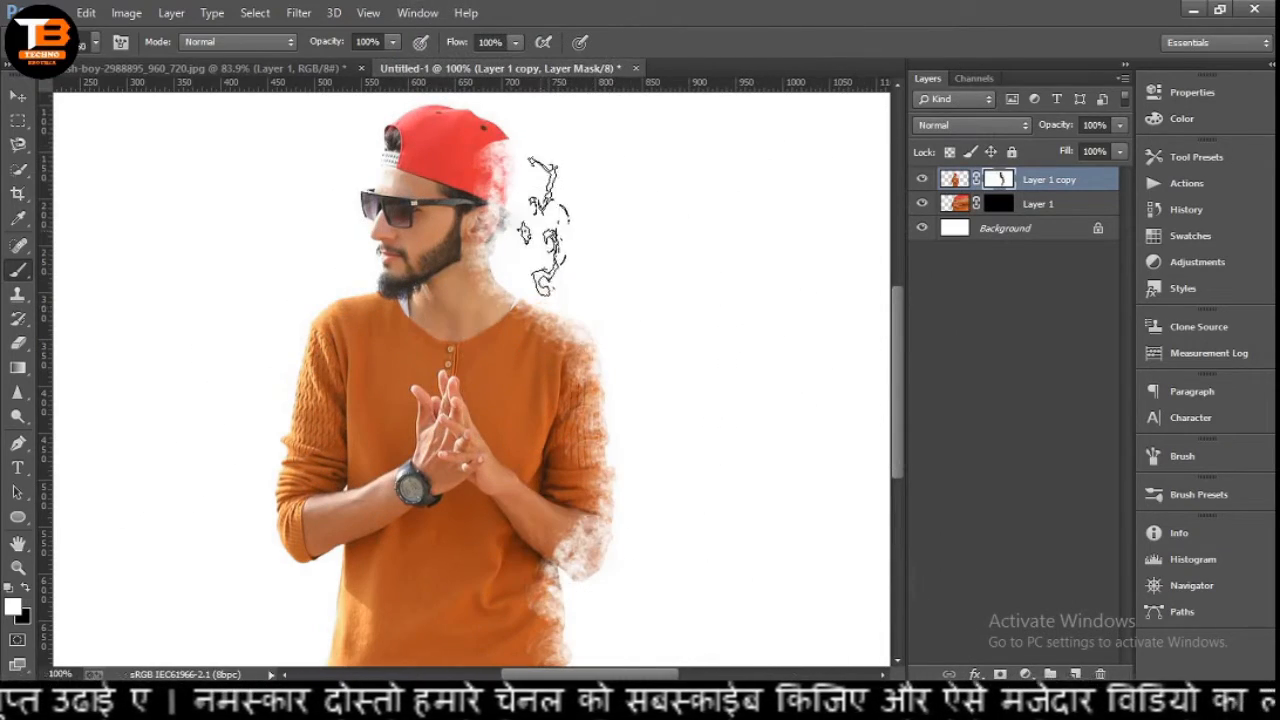
# Rotate the smoke brush tip and dab black on Layer 1 copy's mask along the cap's back edge.
pyautogui.click(98, 43)
pyautogui.click(328, 140)
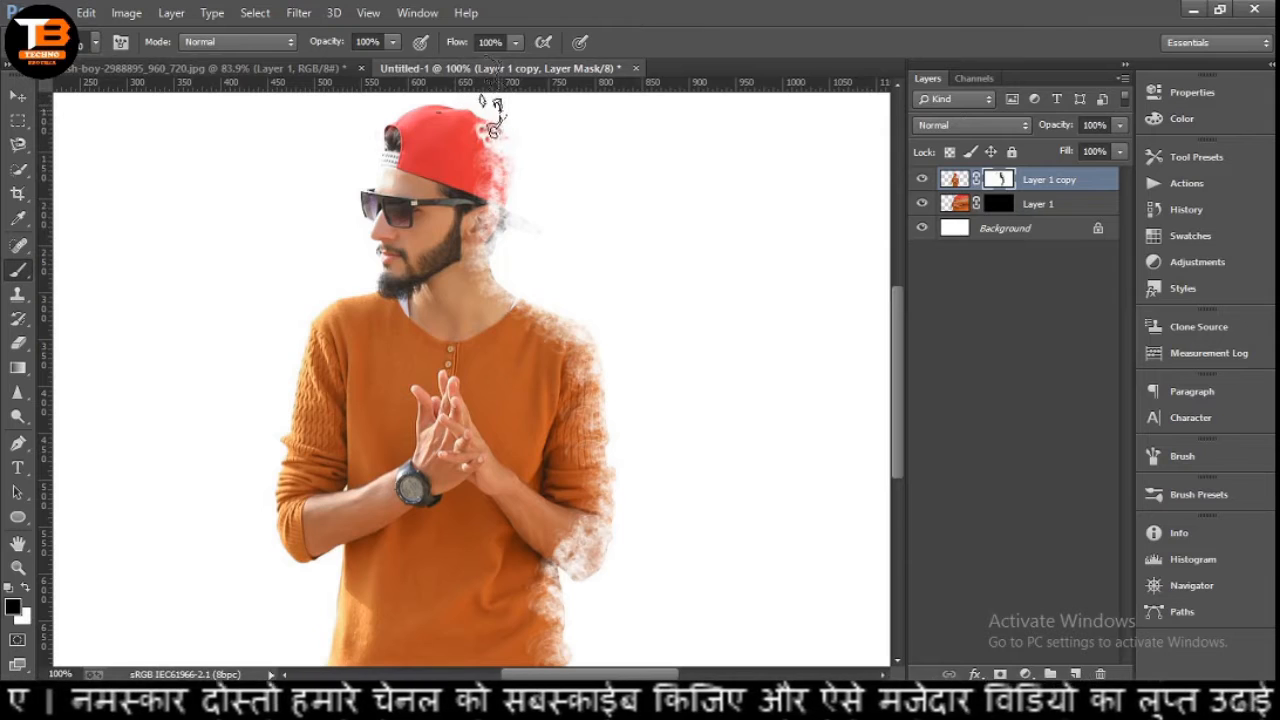
pyautogui.moveTo(462, 88)
pyautogui.mouseDown()
pyautogui.moveTo(520, 112)
pyautogui.moveTo(495, 124)
pyautogui.mouseUp()
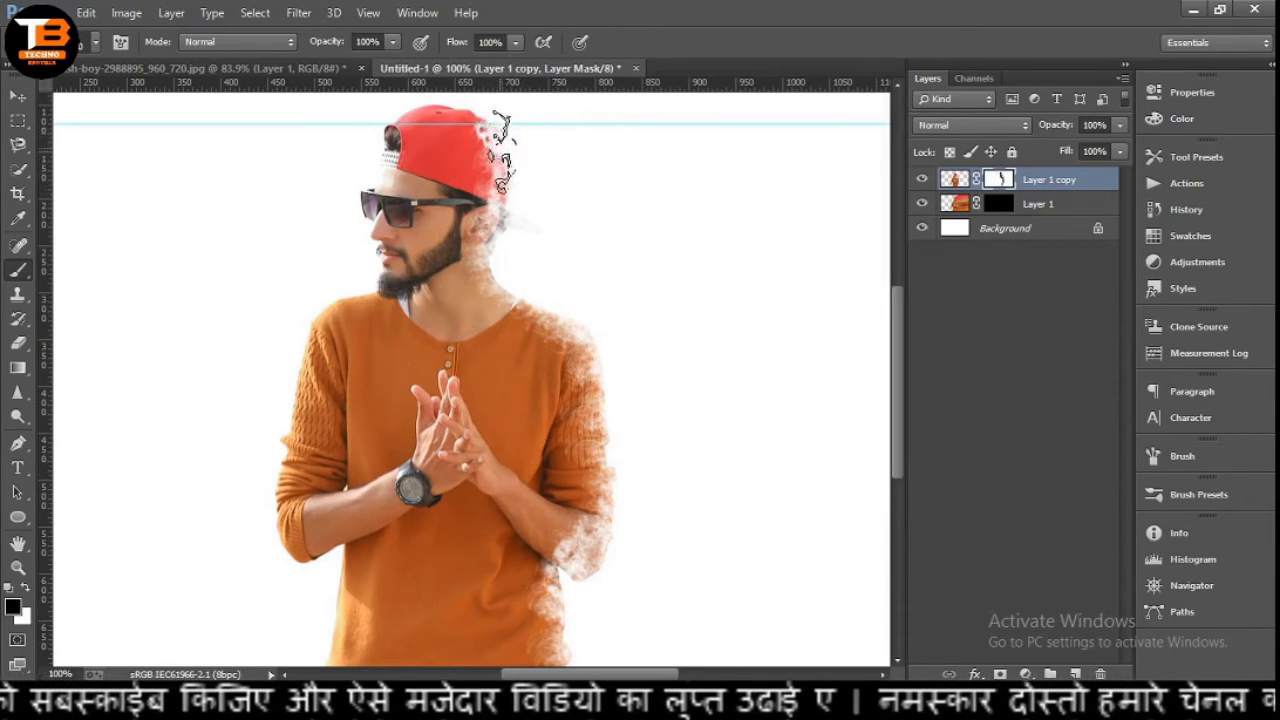
# Make Layer 1's mask active, enlarge the smoke brush to 600 px and rotate its tip to trail sideways from the man.
pyautogui.click(991, 389)
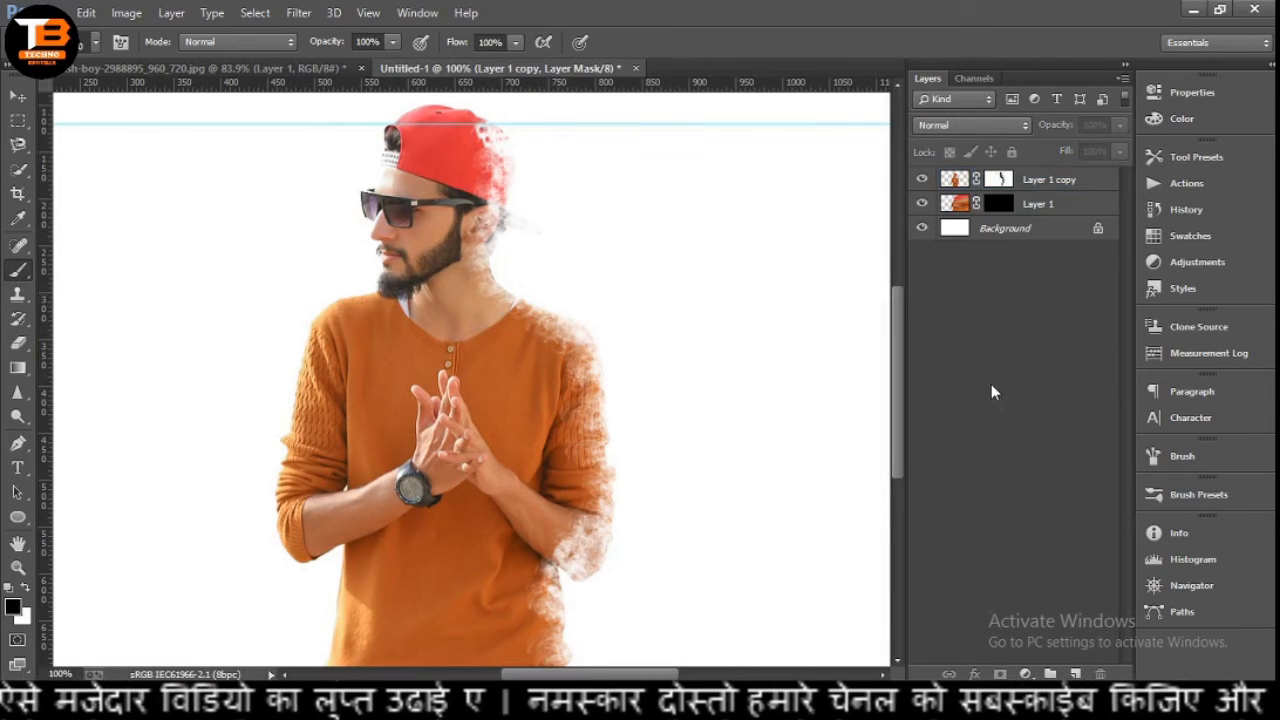
pyautogui.click(998, 204)
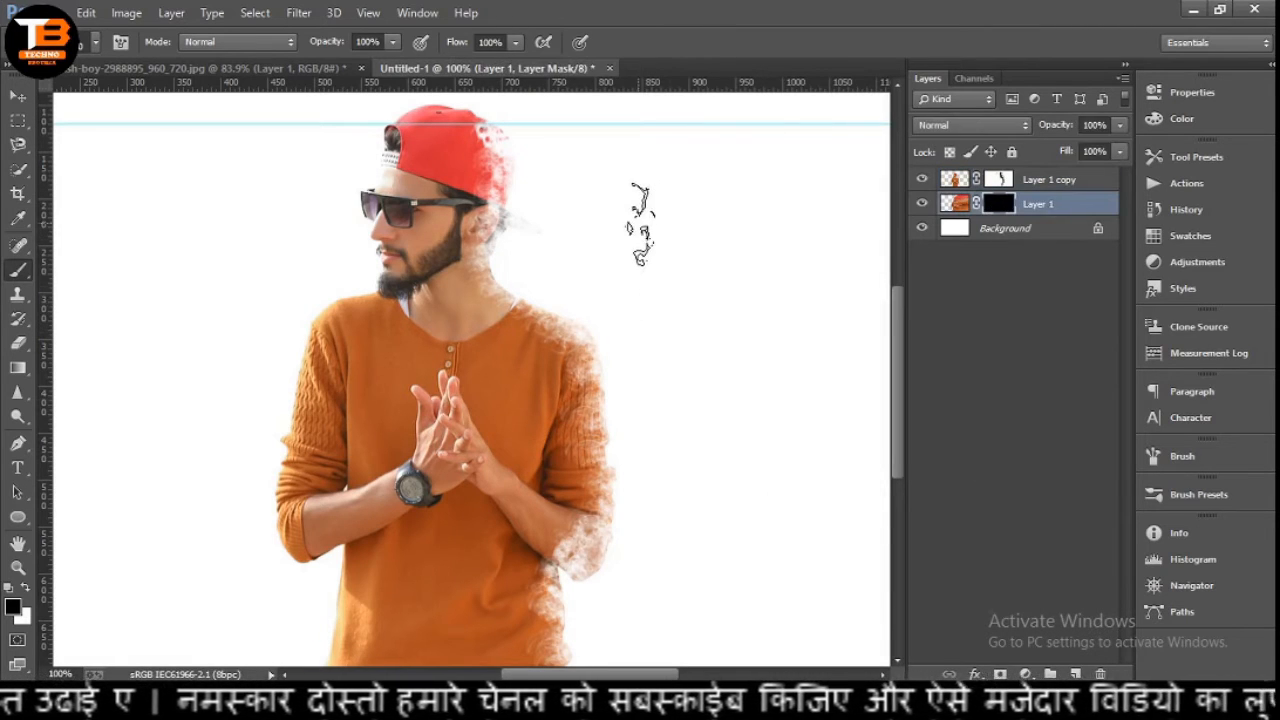
pyautogui.click(94, 41)
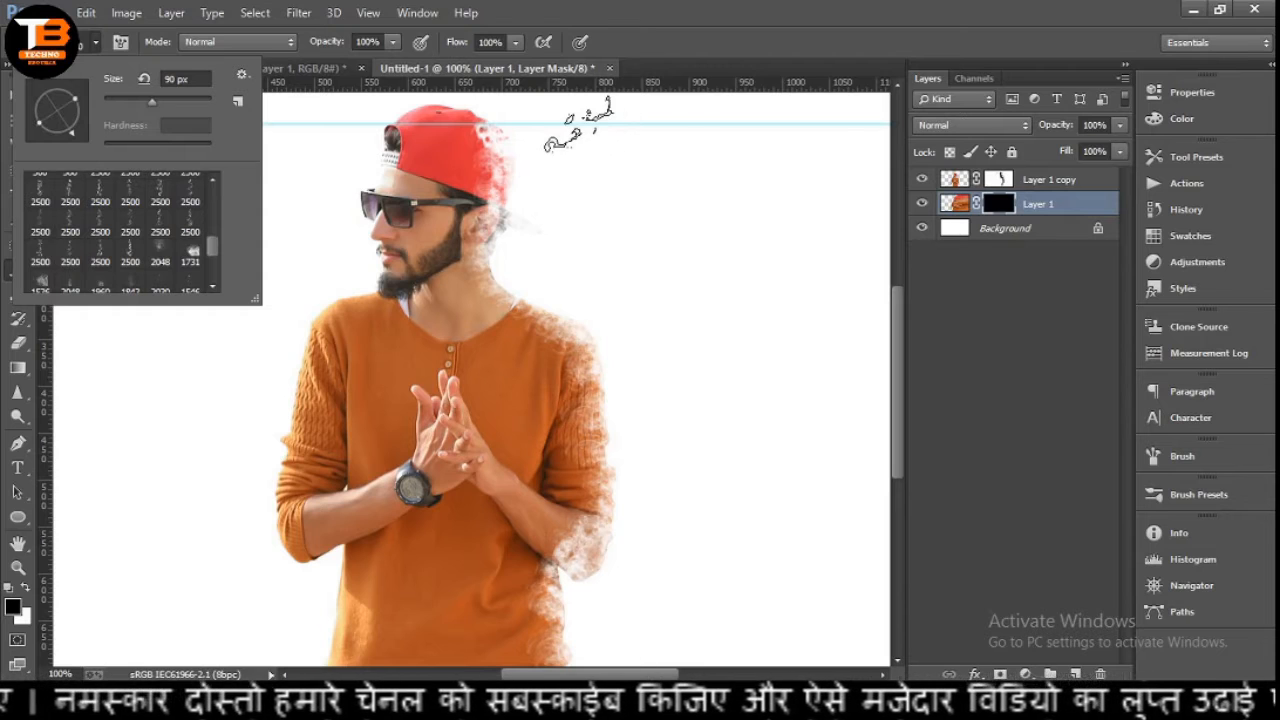
pyautogui.click(729, 27)
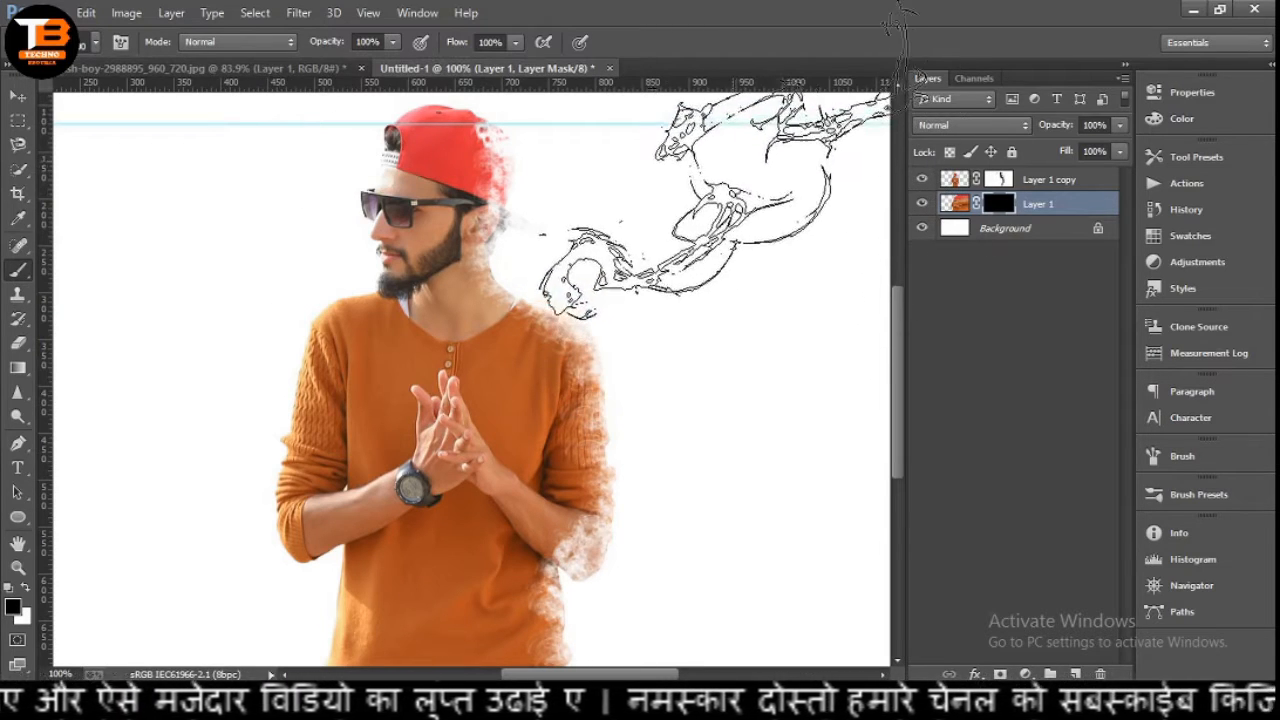
pyautogui.click(94, 41)
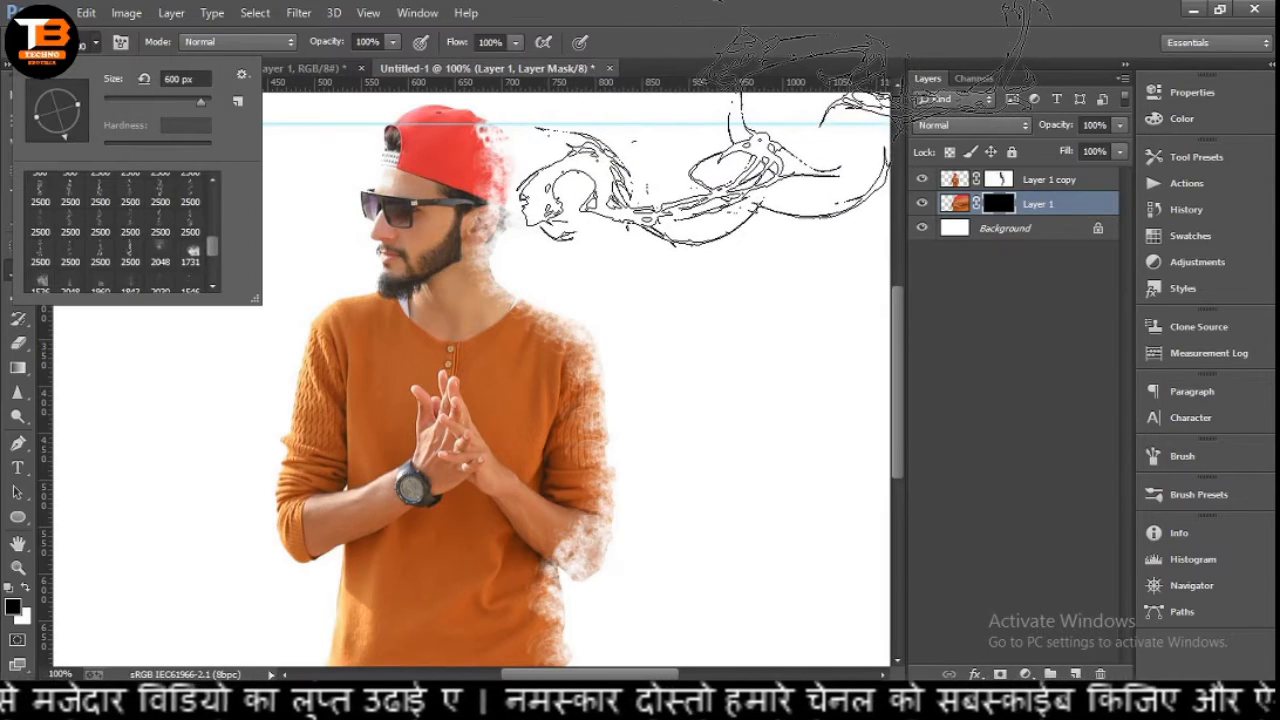
pyautogui.click(786, 150)
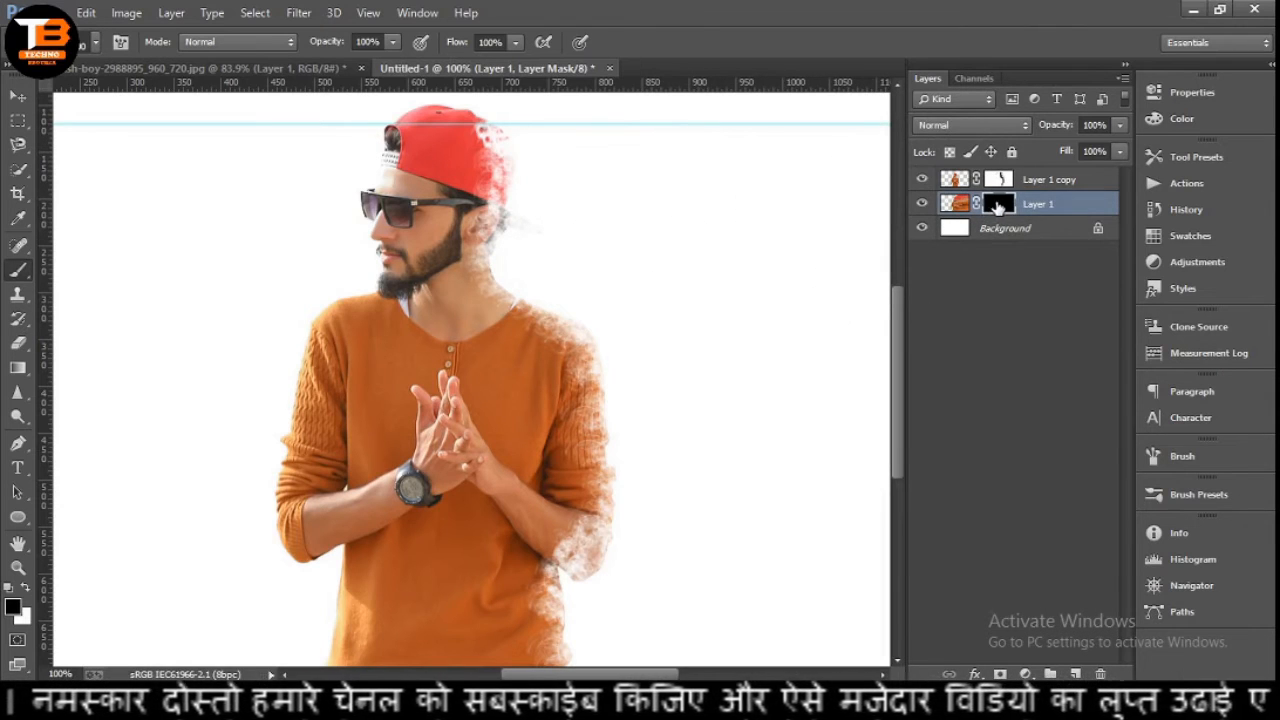
# Stamp white smoke shapes on Layer 1's mask beside the man, from the cap down past the neck, shoulder and elbow.
pyautogui.press('x')
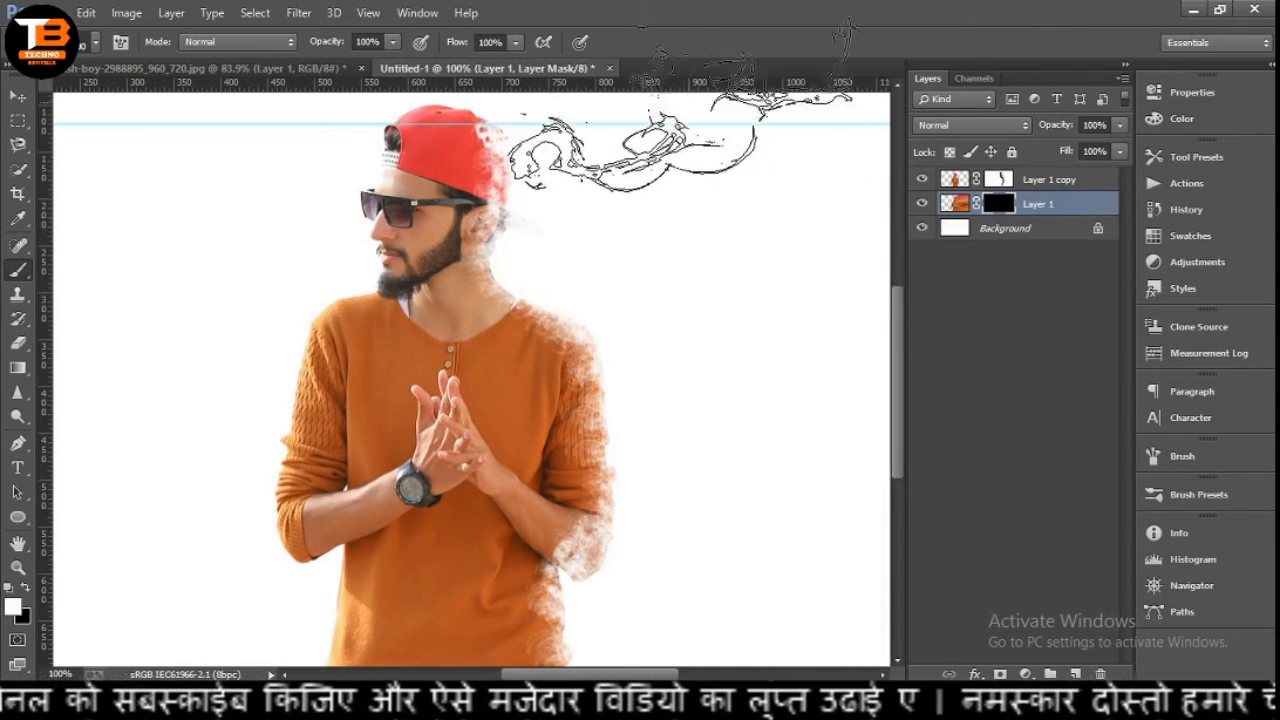
pyautogui.click(665, 140)
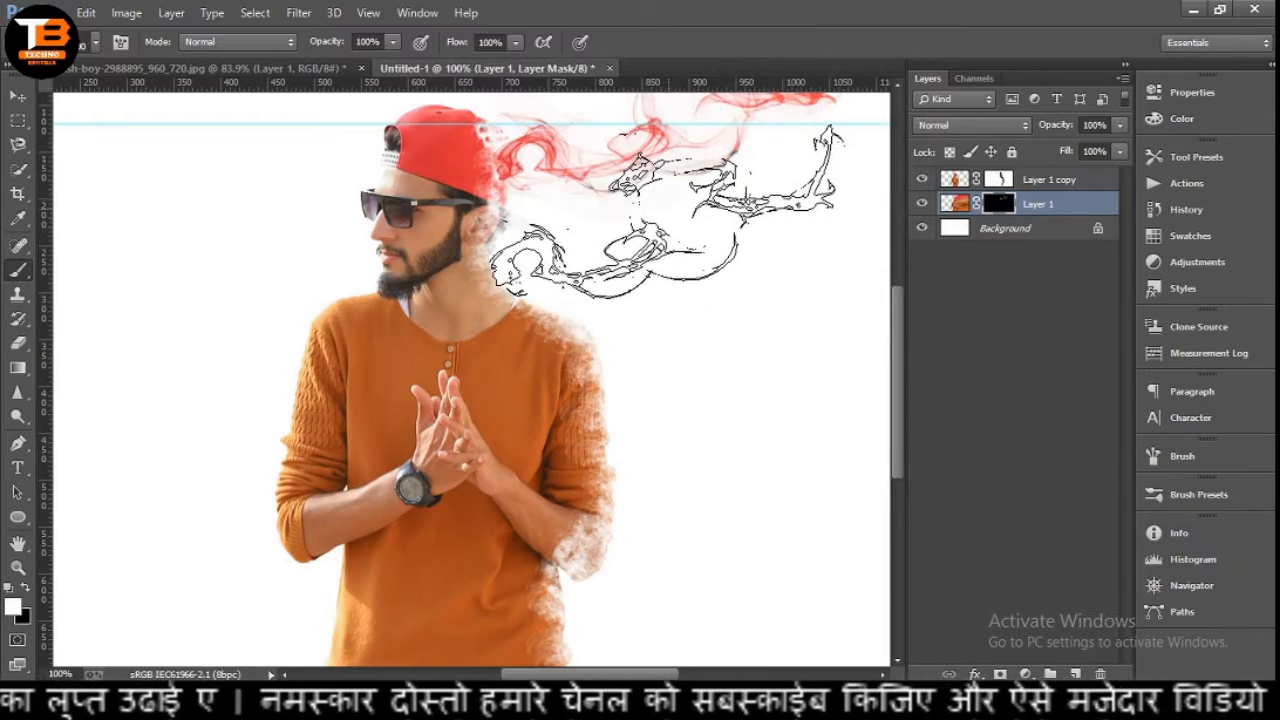
pyautogui.click(667, 212)
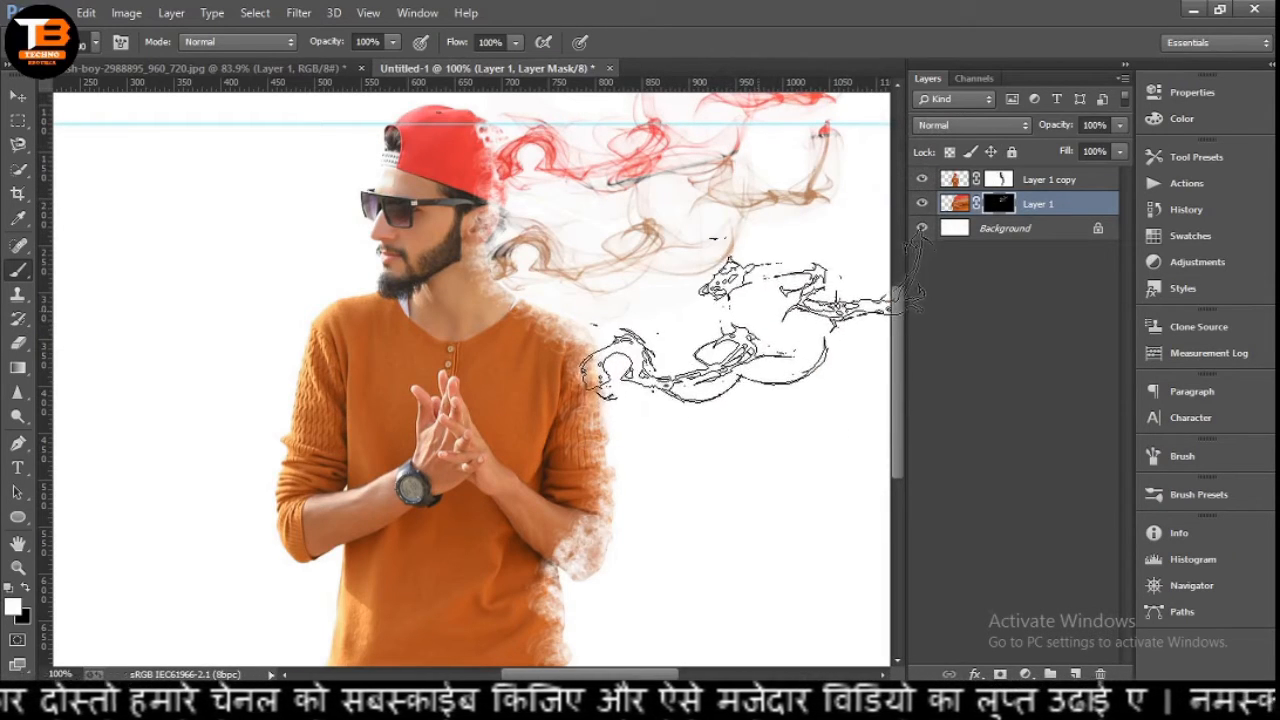
pyautogui.click(752, 330)
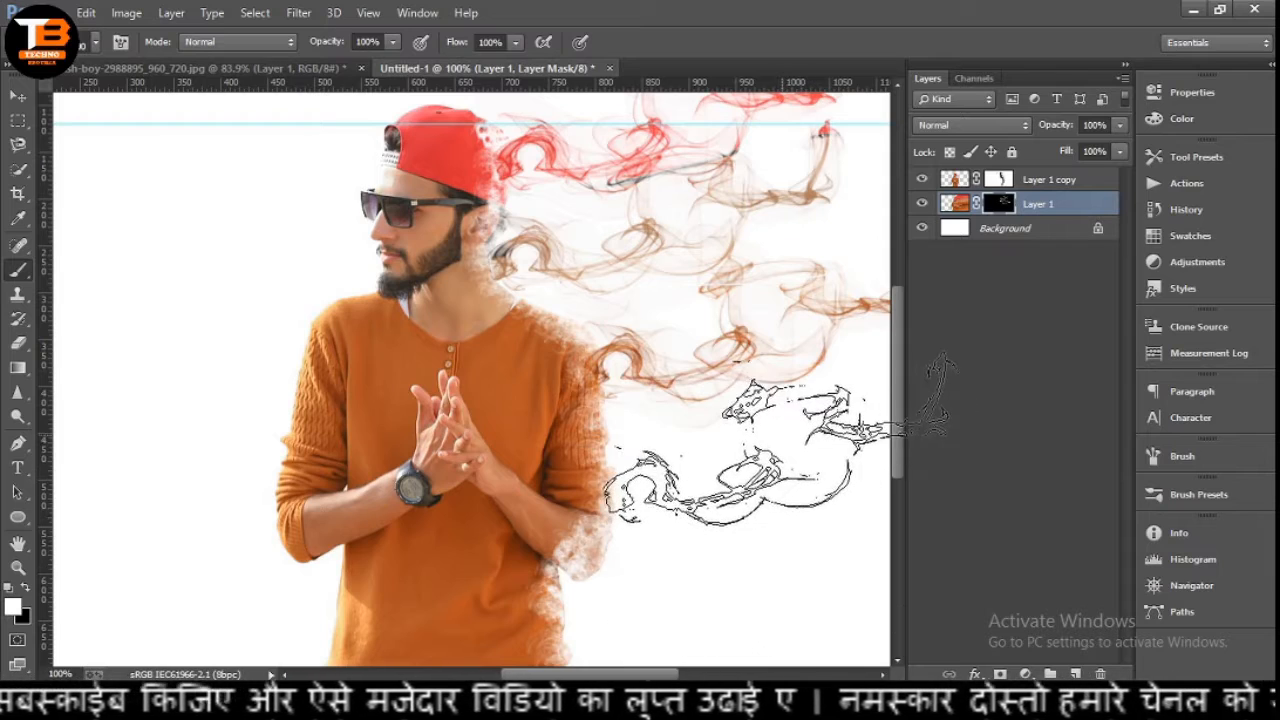
pyautogui.click(775, 440)
pyautogui.click(740, 580)
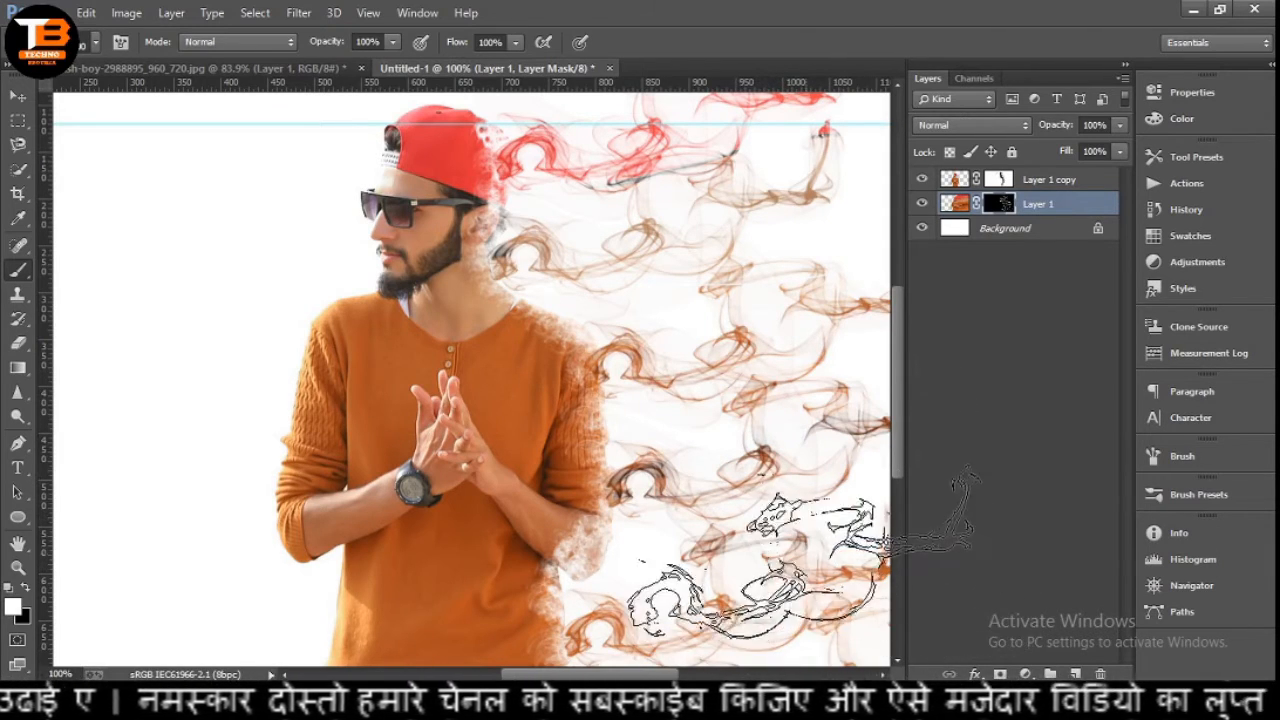
# Extend the white smoke stamps on Layer 1's mask out to the canvas's far right edge and above the cap.
pyautogui.hotkey('ctrl', '-')
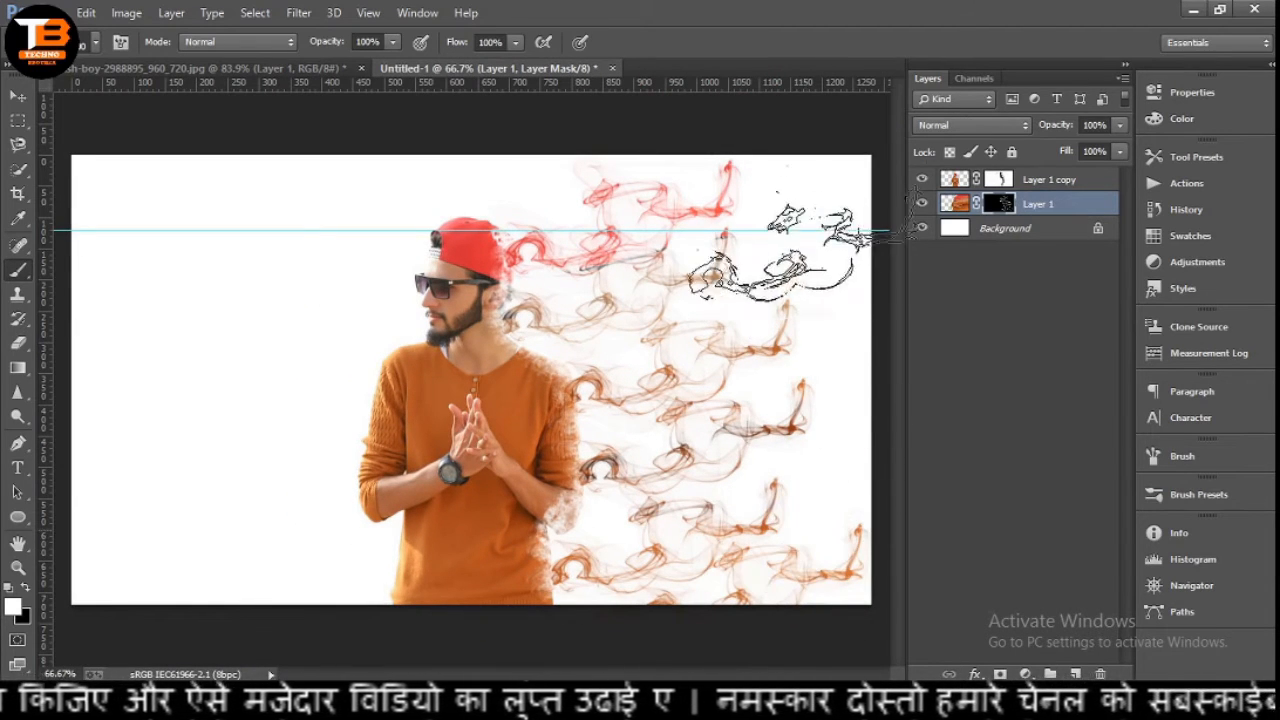
pyautogui.click(835, 160)
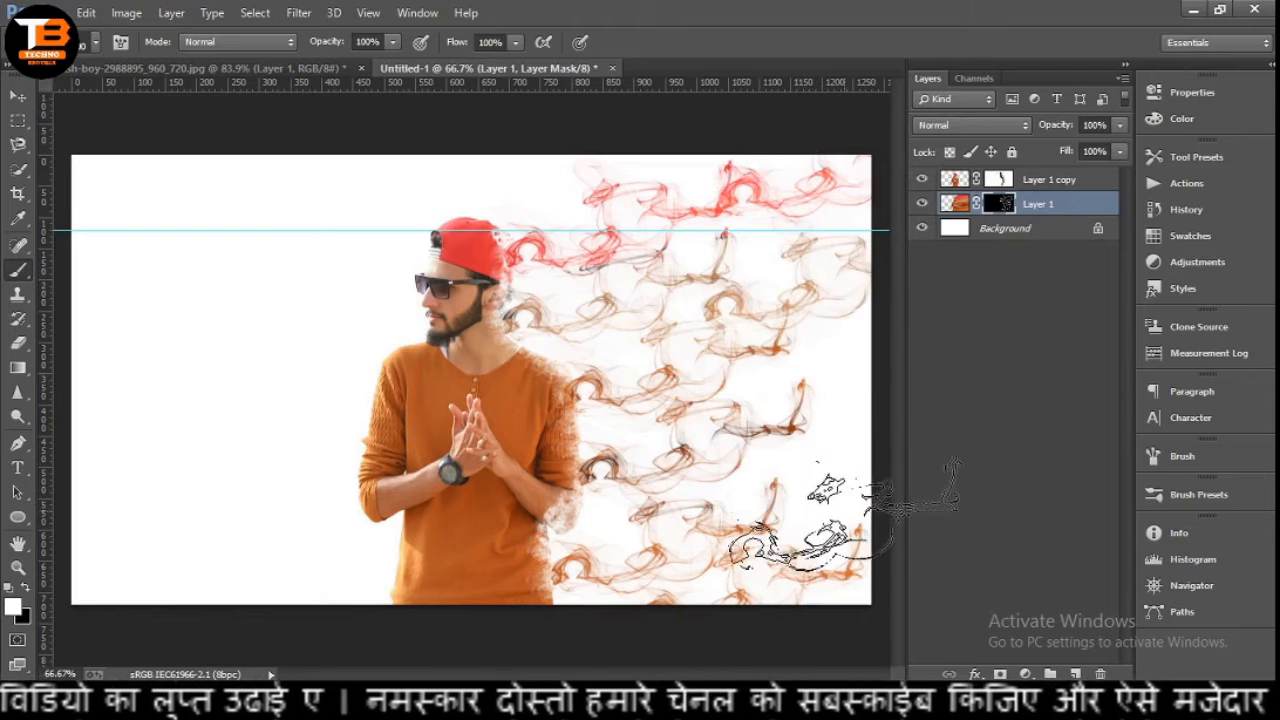
pyautogui.click(826, 461)
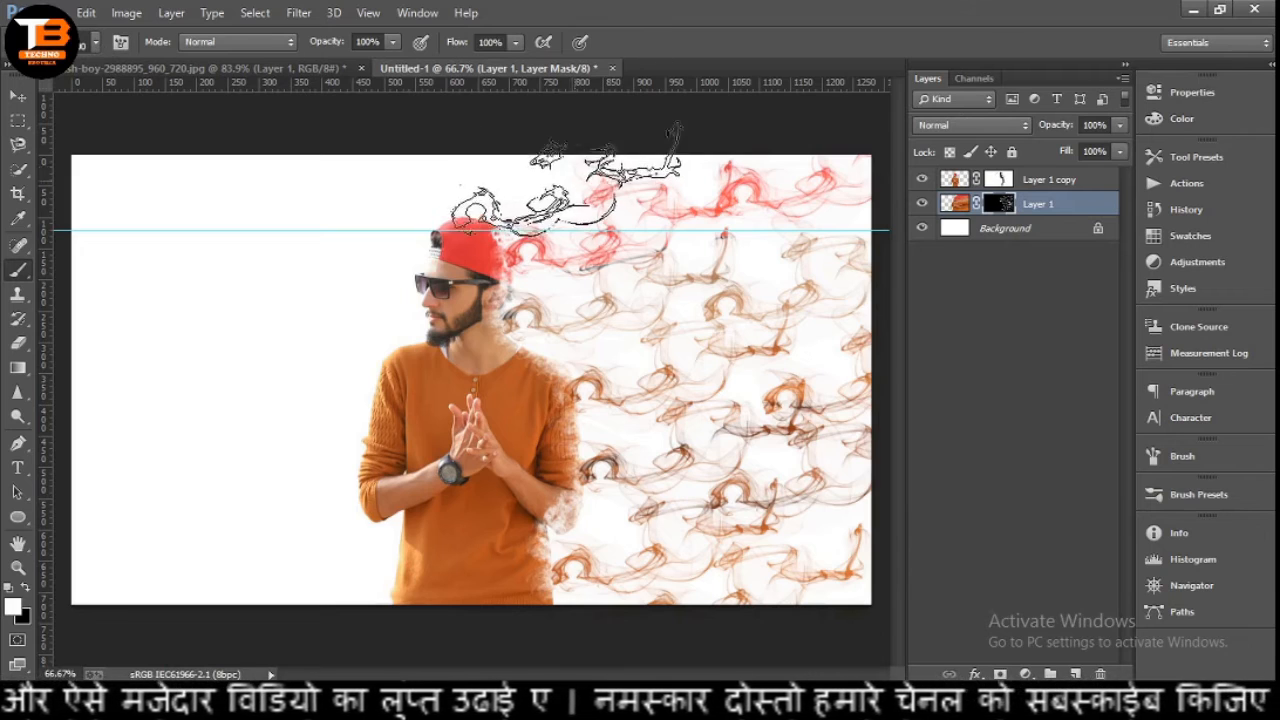
pyautogui.click(548, 176)
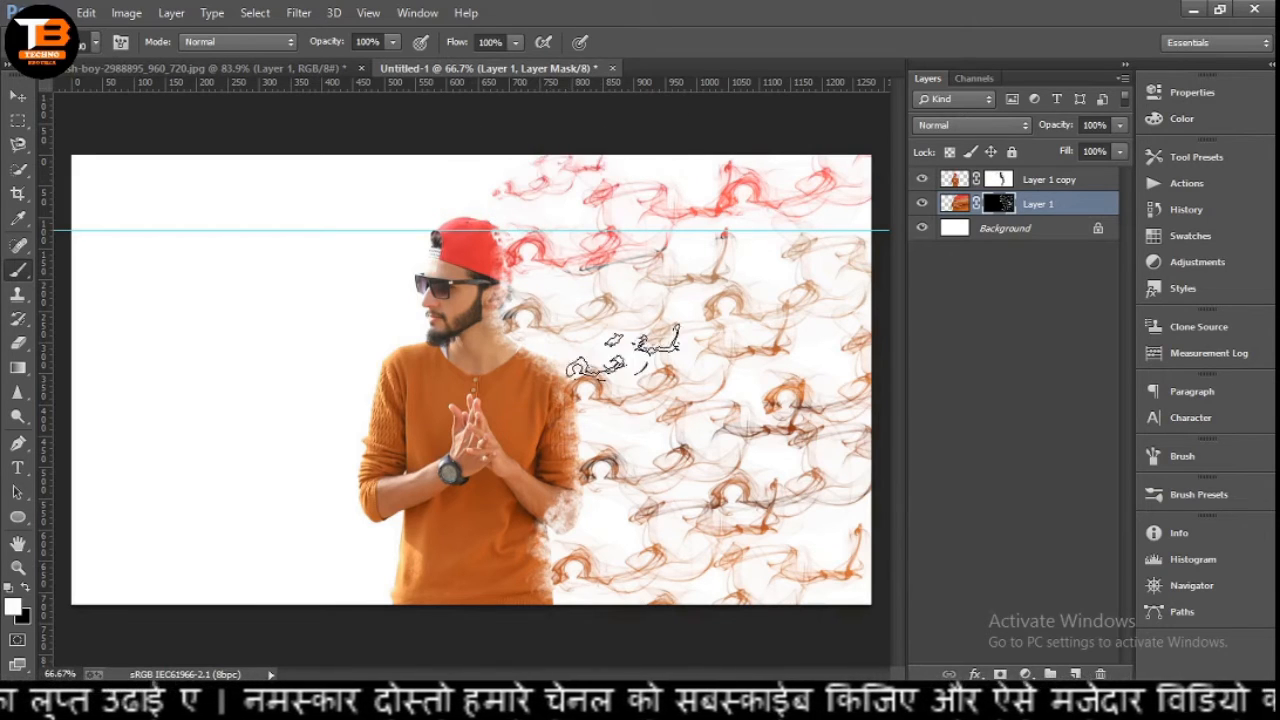
# Set the smoke brush to 200 px, flip its tip upward and fill the gaps between the large wisps with white dabs on Layer 1's mask.
pyautogui.click(97, 42)
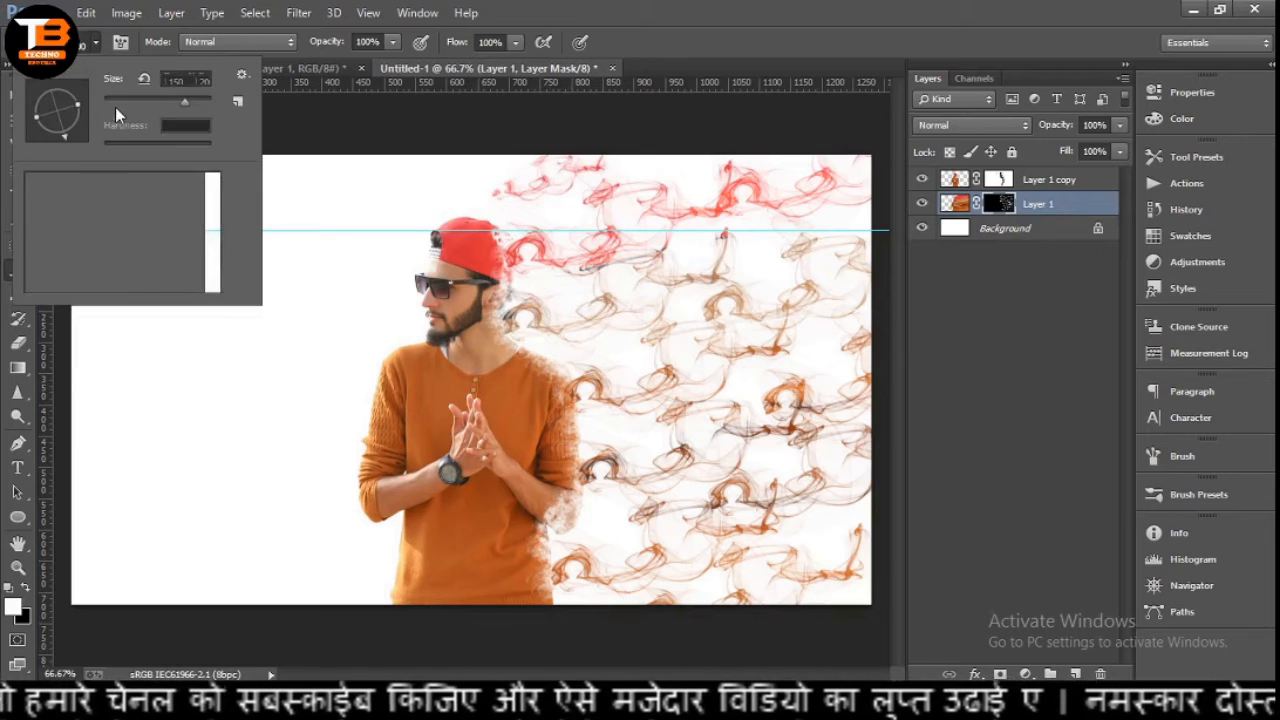
pyautogui.click(49, 82)
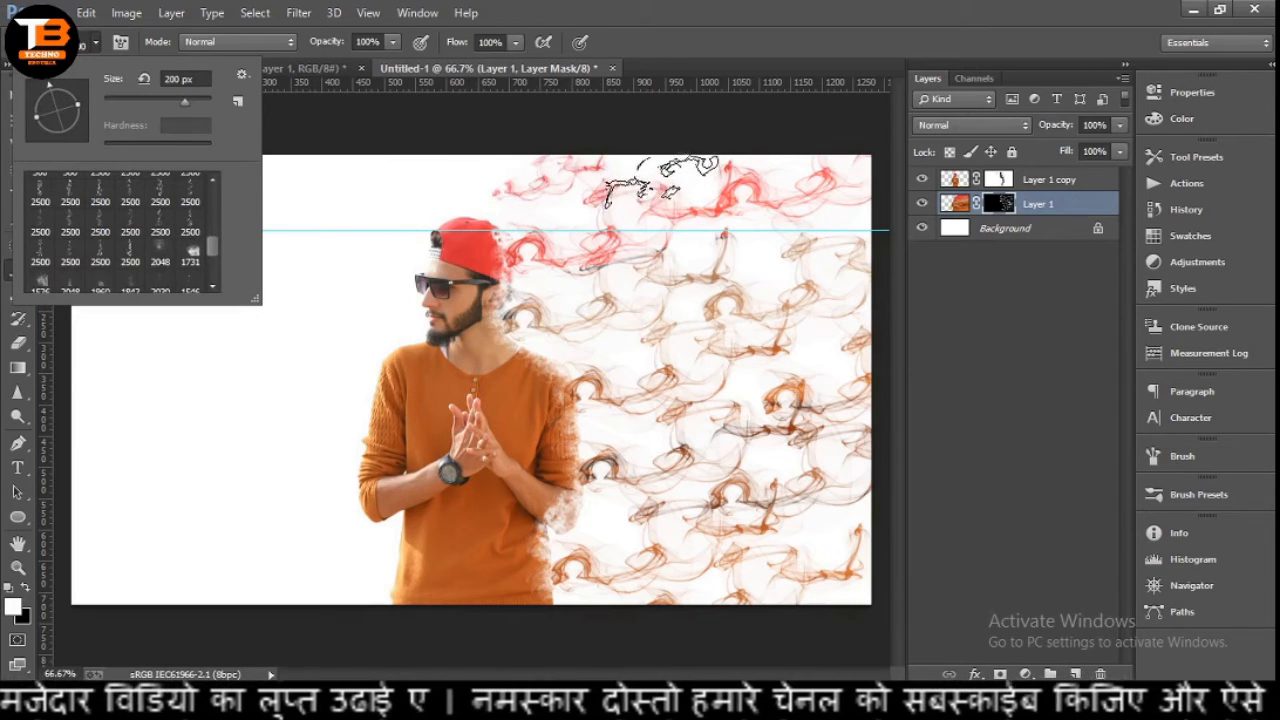
pyautogui.click(655, 188)
pyautogui.click(588, 292)
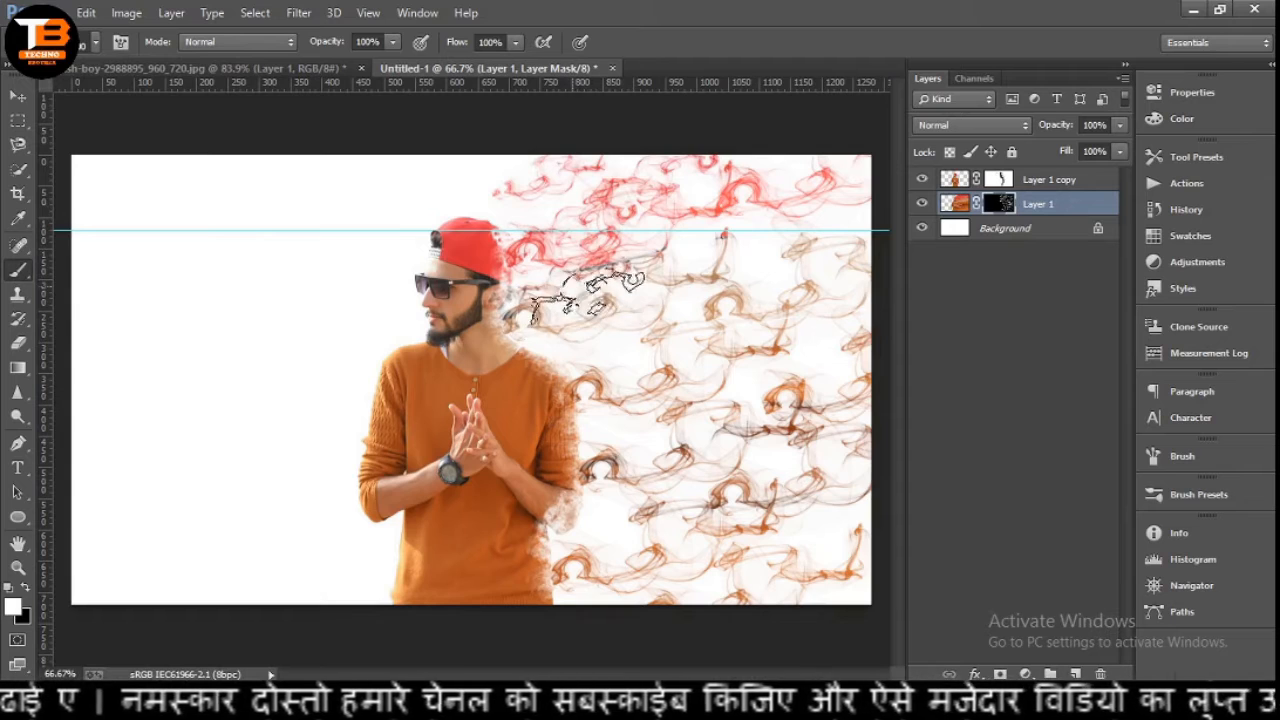
pyautogui.click(708, 246)
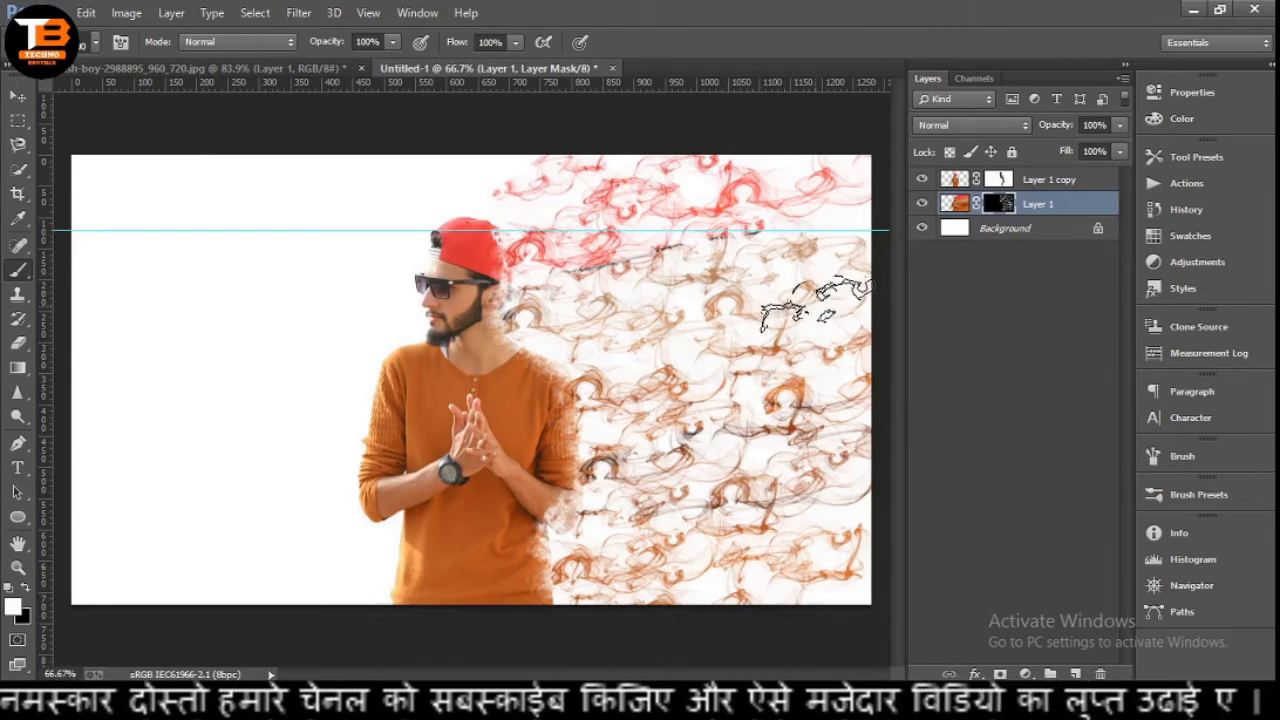
pyautogui.click(1035, 428)
pyautogui.press('x')
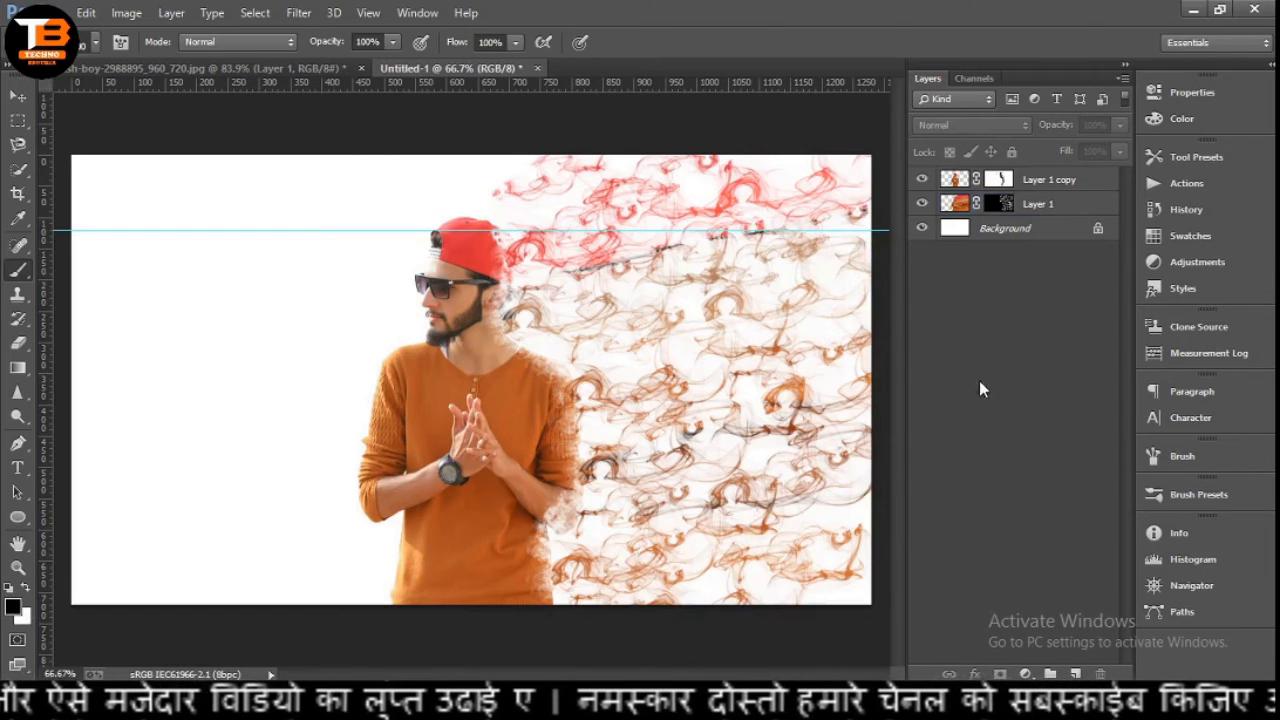
pyautogui.click(987, 207)
pyautogui.press('x')
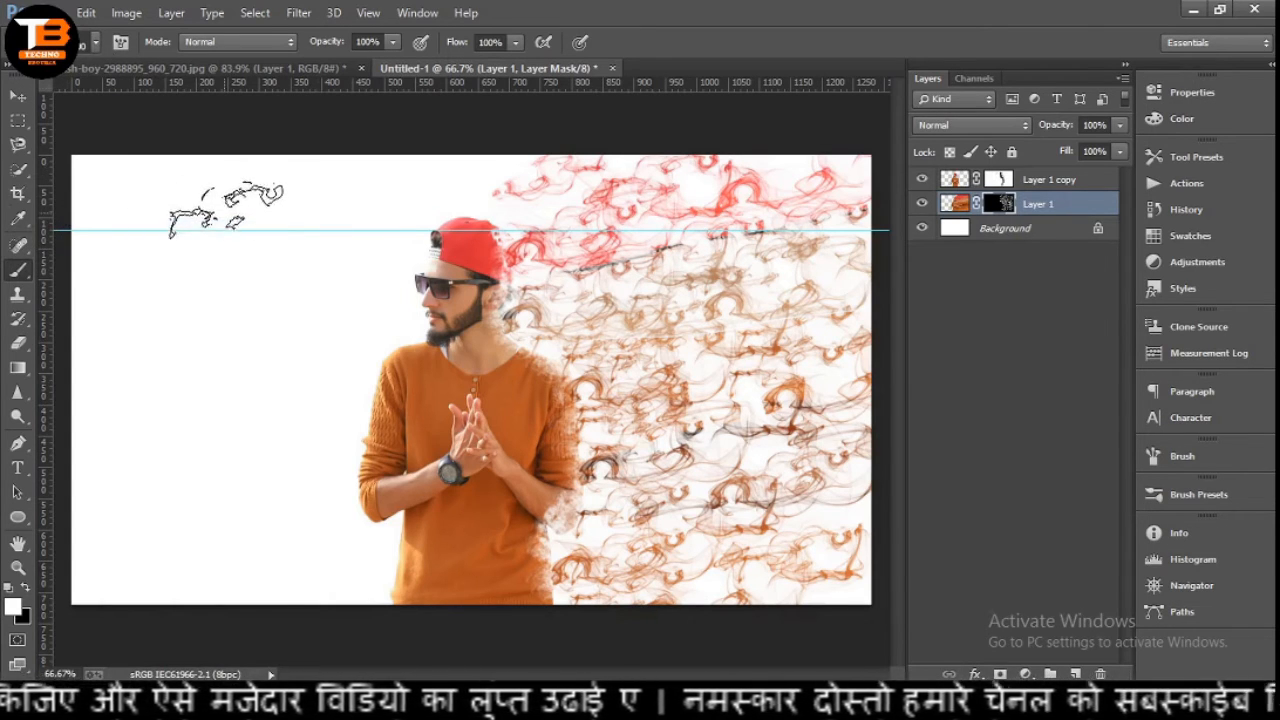
# Remove the horizontal guide from the canvas and dab white smoke just above the back of the cap on Layer 1's mask.
pyautogui.press('v')
pyautogui.moveTo(128, 232); pyautogui.dragTo(162, 68)
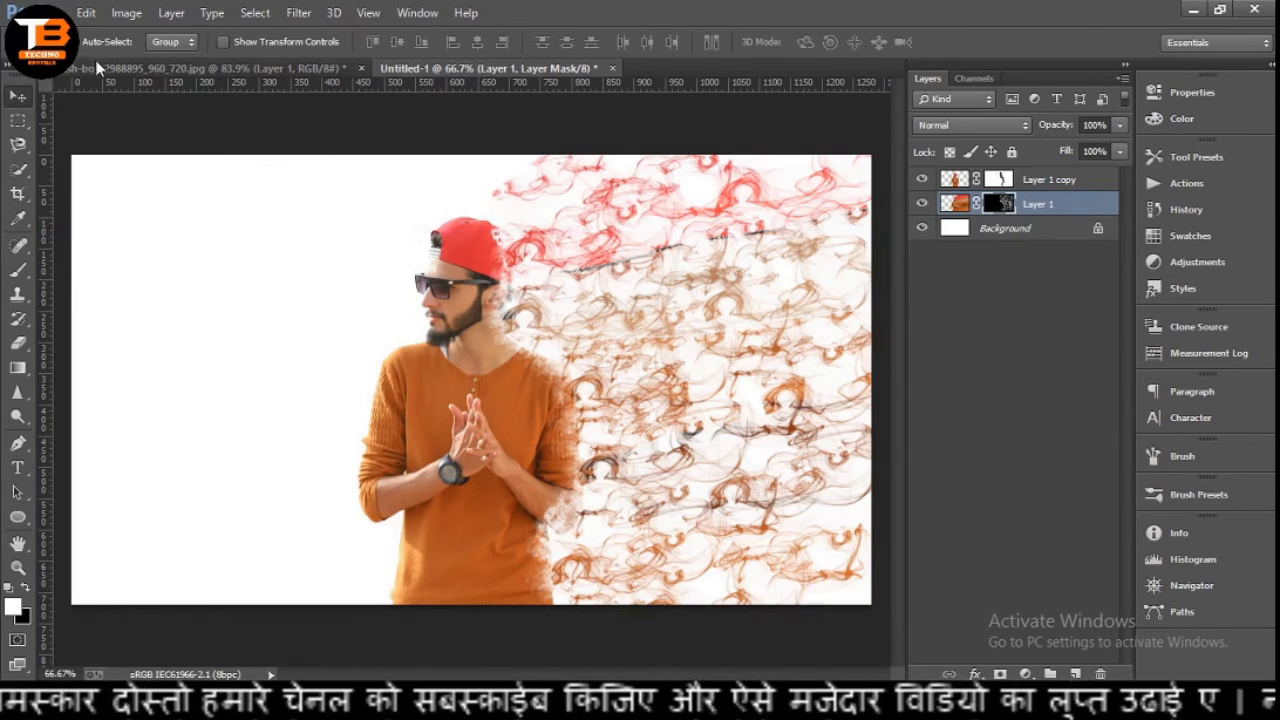
pyautogui.press('b')
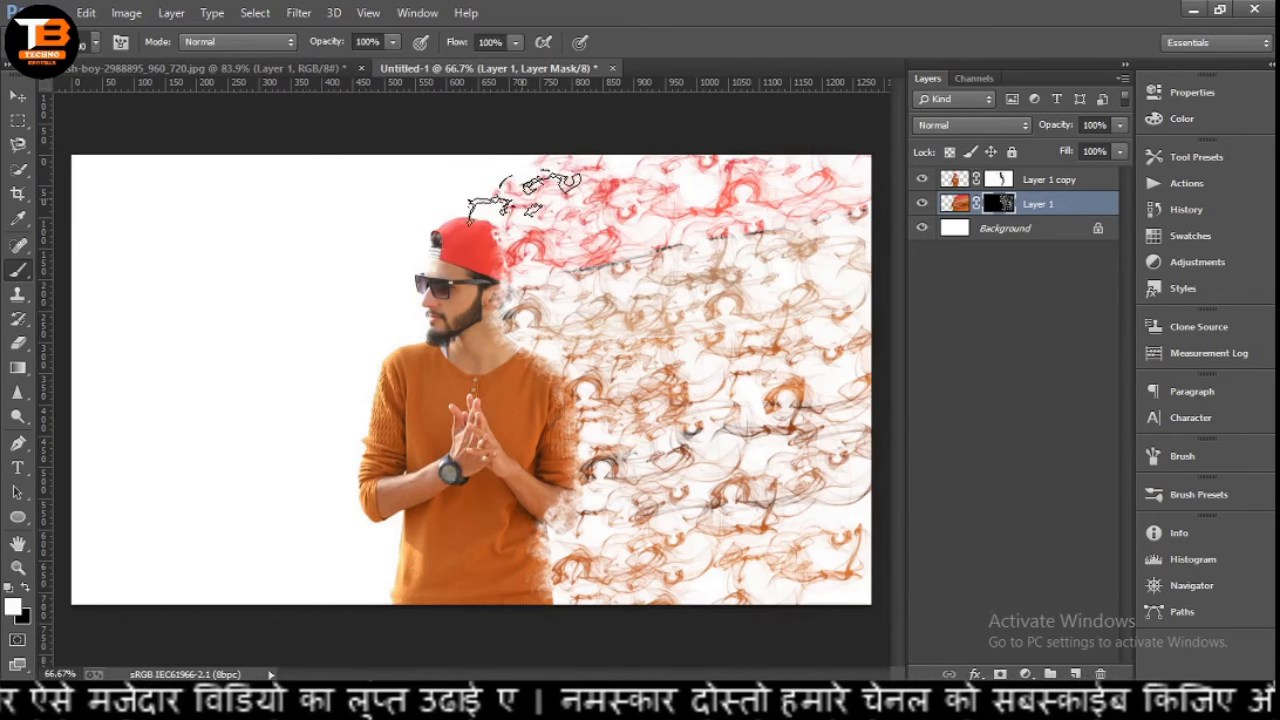
pyautogui.click(525, 200)
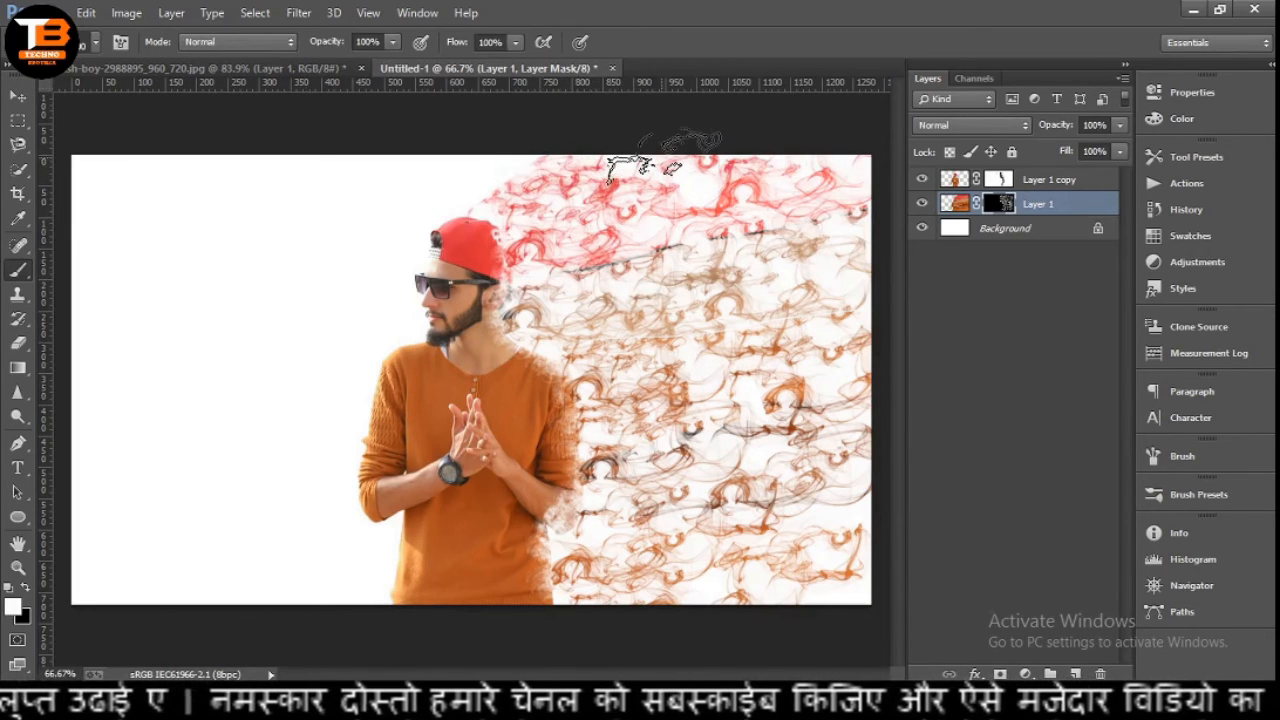
# Add a gradient fill layer using the Color to Transparent gradient with its starting color stop set to grey #998e8e.
pyautogui.click(1022, 405)
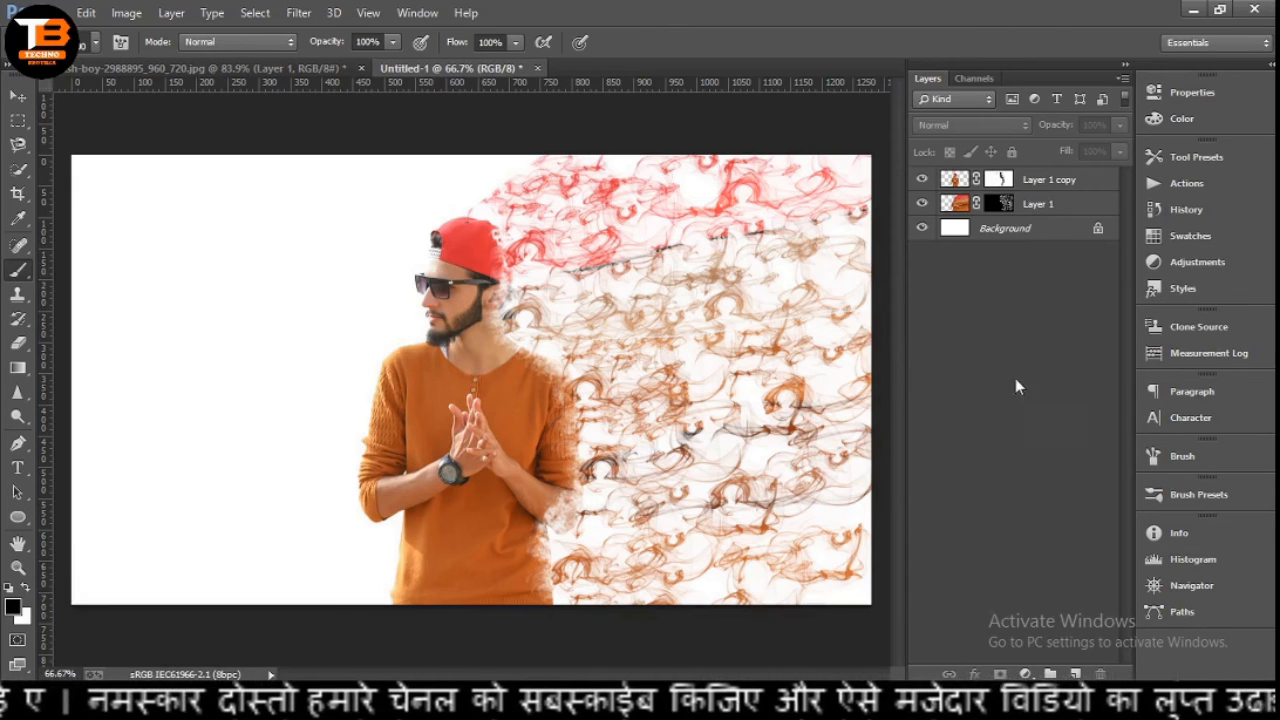
pyautogui.click(1025, 673)
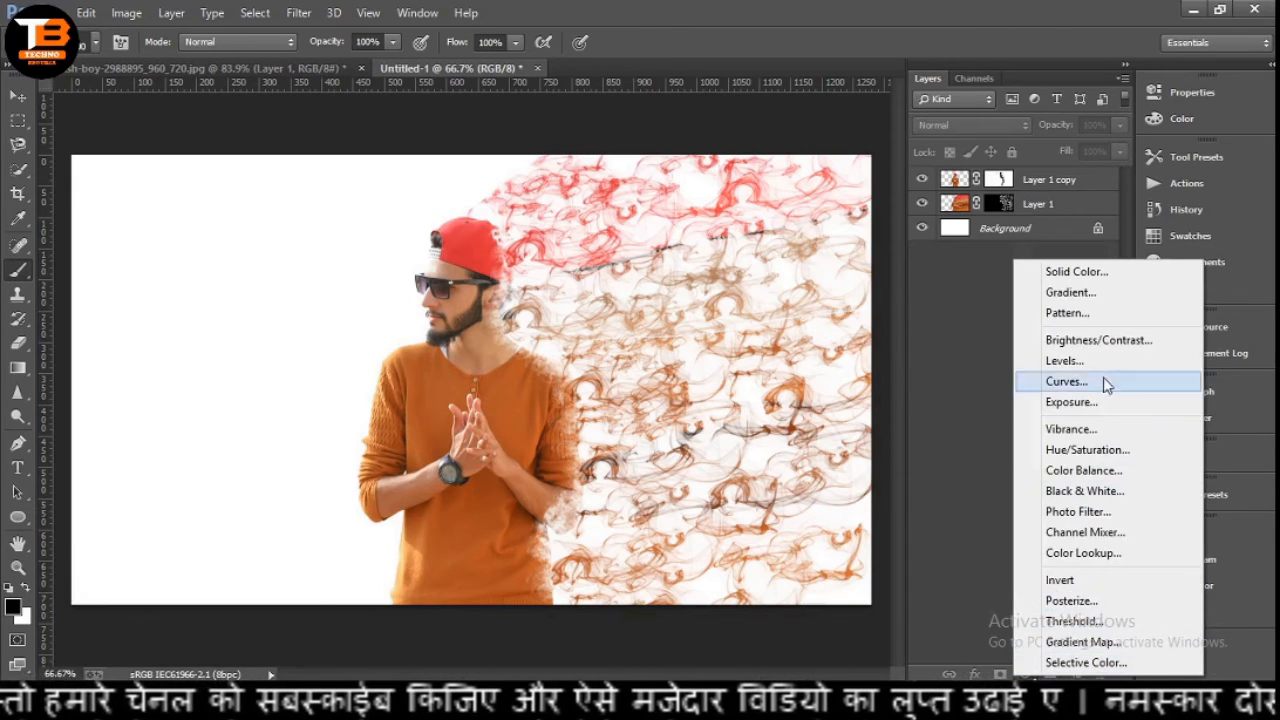
pyautogui.click(1080, 291)
pyautogui.click(885, 209)
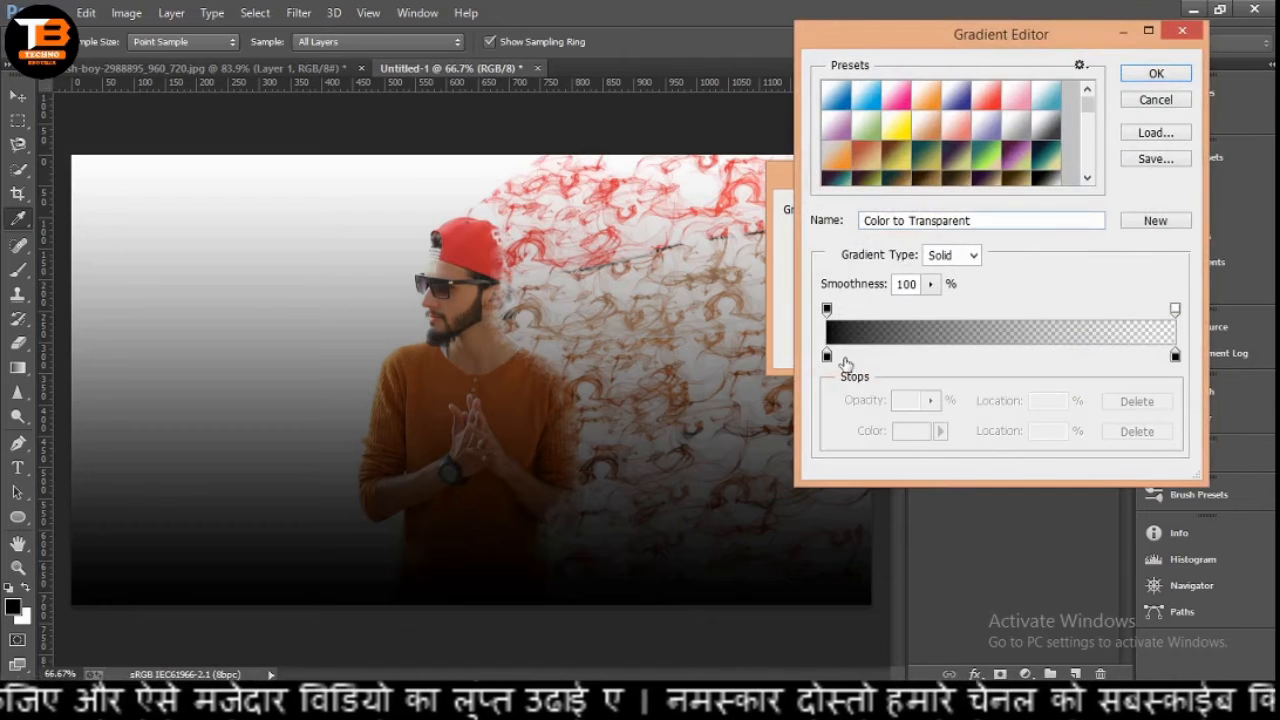
pyautogui.click(910, 432)
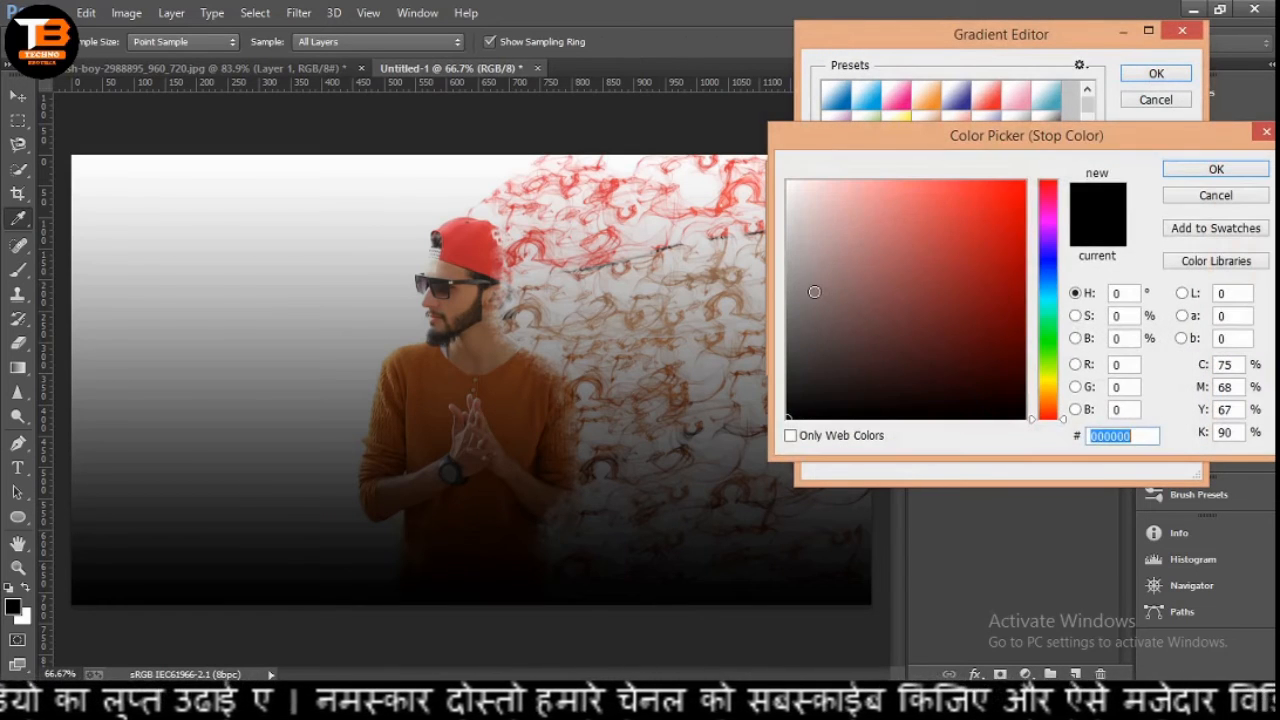
pyautogui.moveTo(814, 287); pyautogui.dragTo(803, 276)
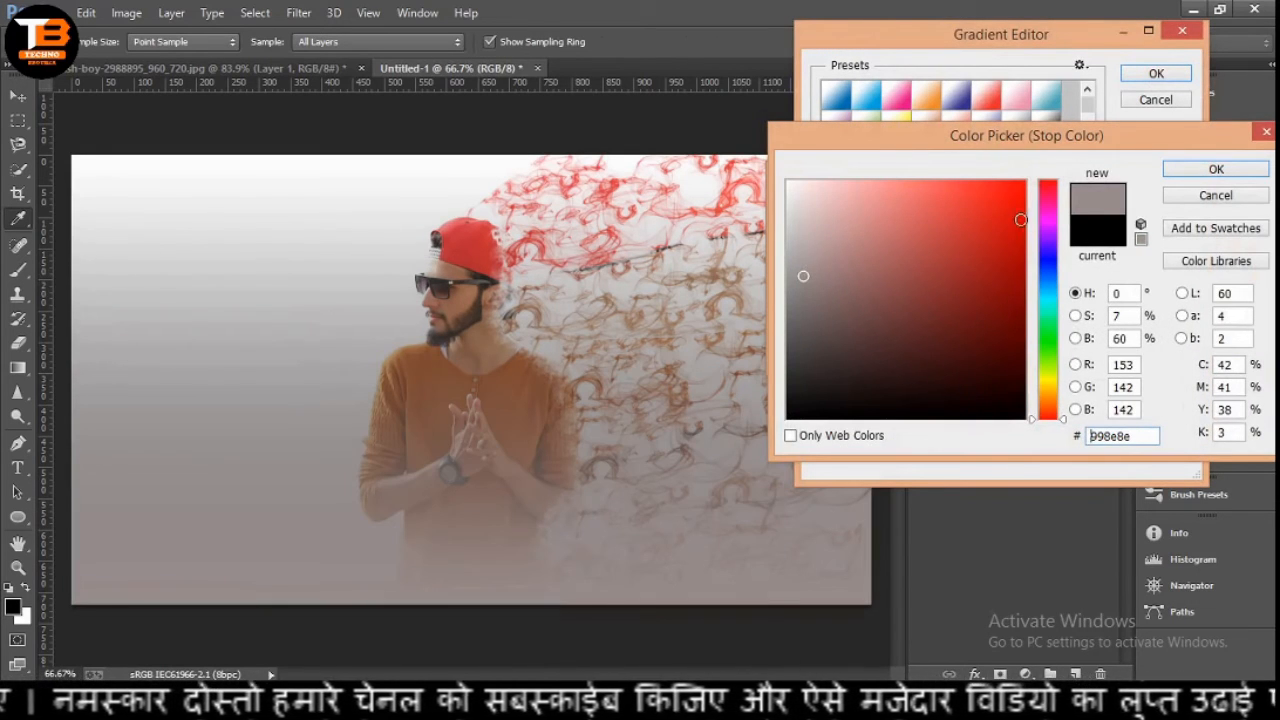
pyautogui.click(1212, 172)
pyautogui.click(1155, 74)
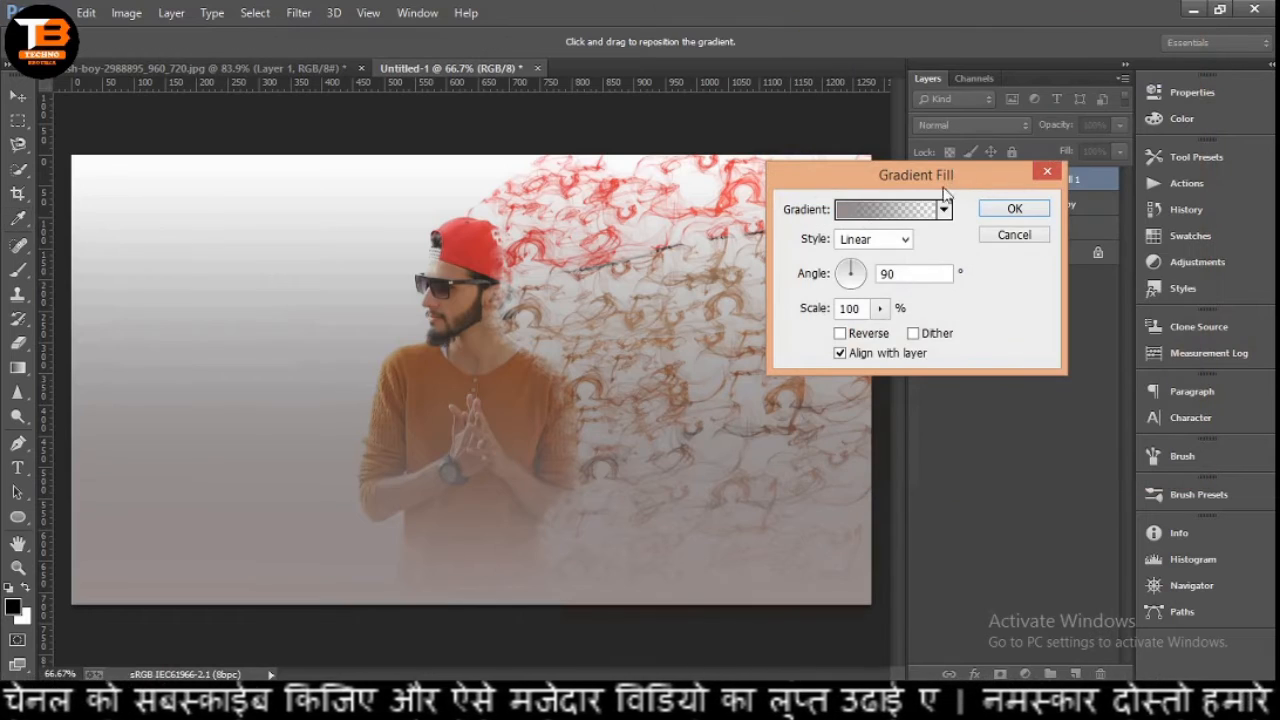
# Make the gradient fill radial and reversed at 347% scale, and apply it.
pyautogui.click(905, 240)
pyautogui.click(860, 269)
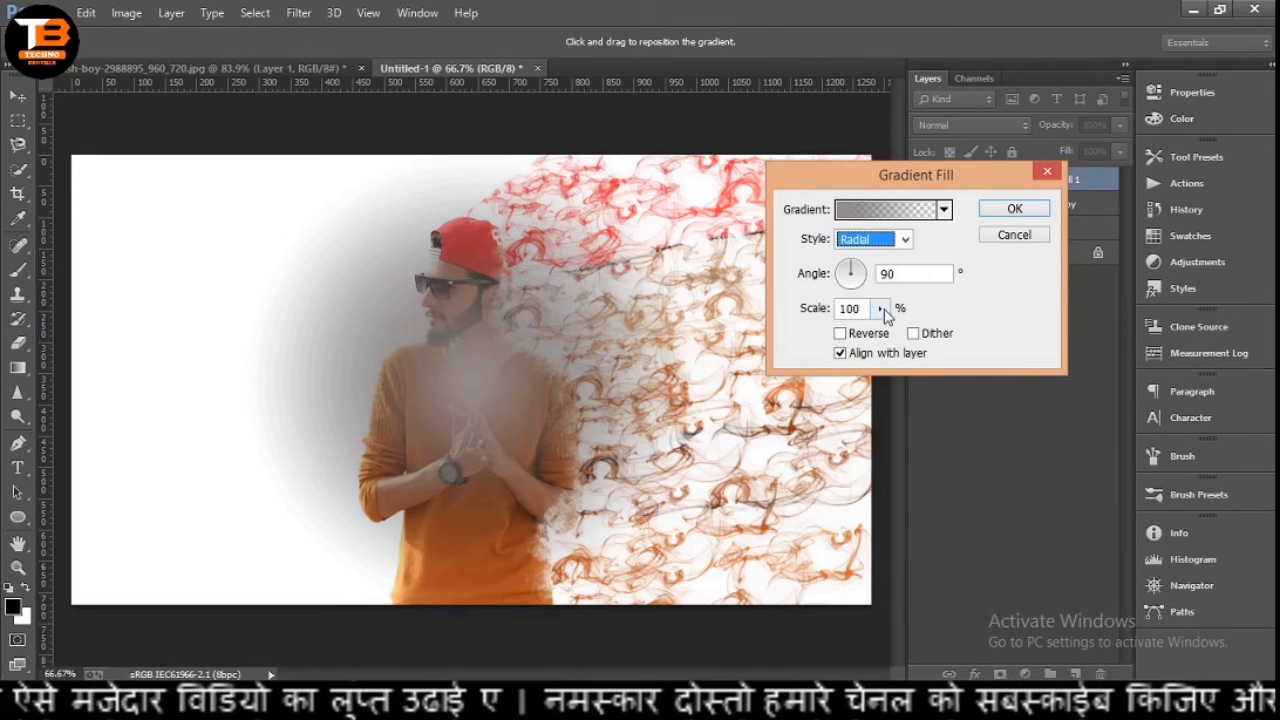
pyautogui.click(868, 333)
pyautogui.click(881, 309)
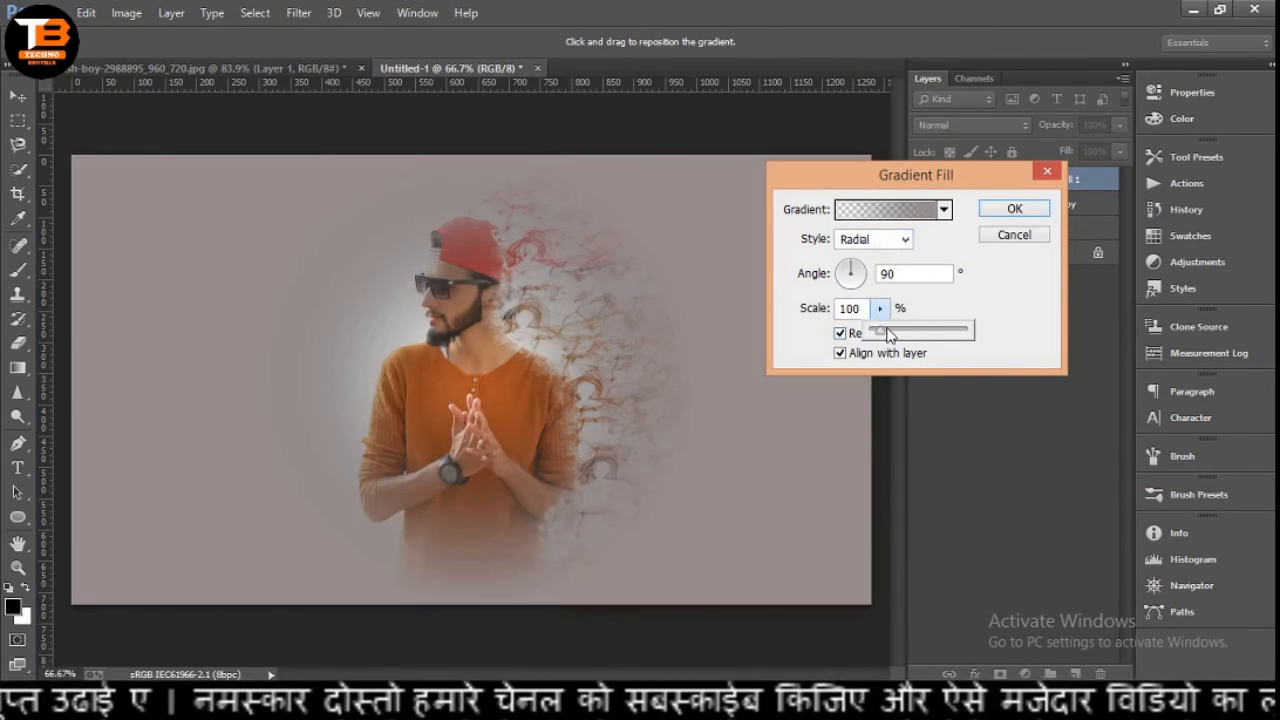
pyautogui.moveTo(893, 335); pyautogui.dragTo(906, 333)
pyautogui.click(1010, 210)
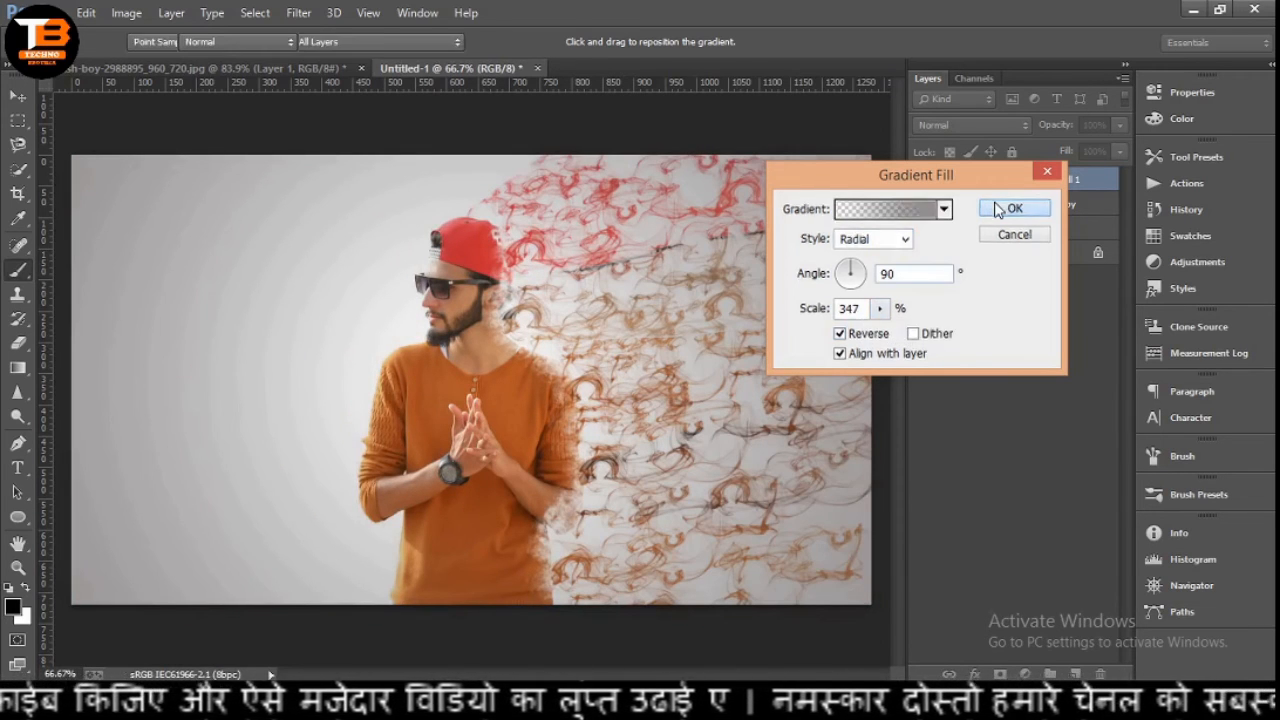
pyautogui.click(1014, 208)
# Move the gradient fill layer directly above the Background layer, and display the image fitted to the screen with the panels hidden.
pyautogui.moveTo(1027, 185); pyautogui.dragTo(1034, 241)
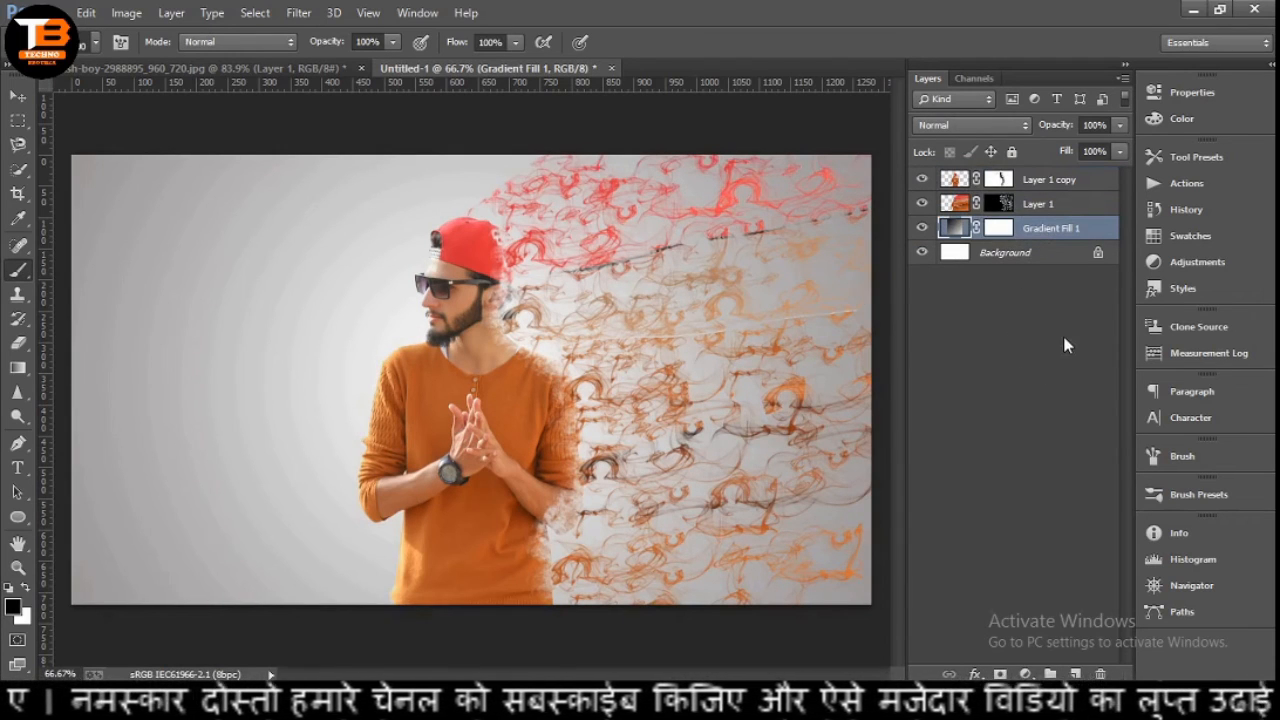
pyautogui.click(1042, 355)
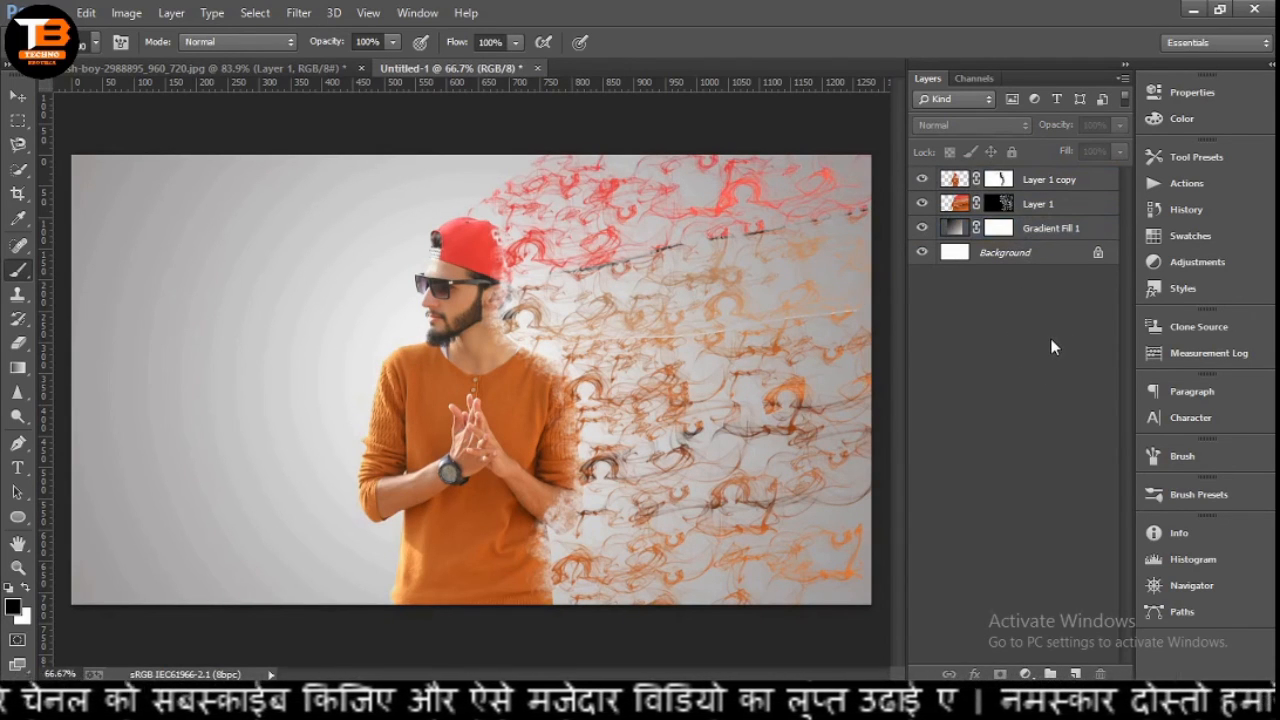
pyautogui.press('Tab')
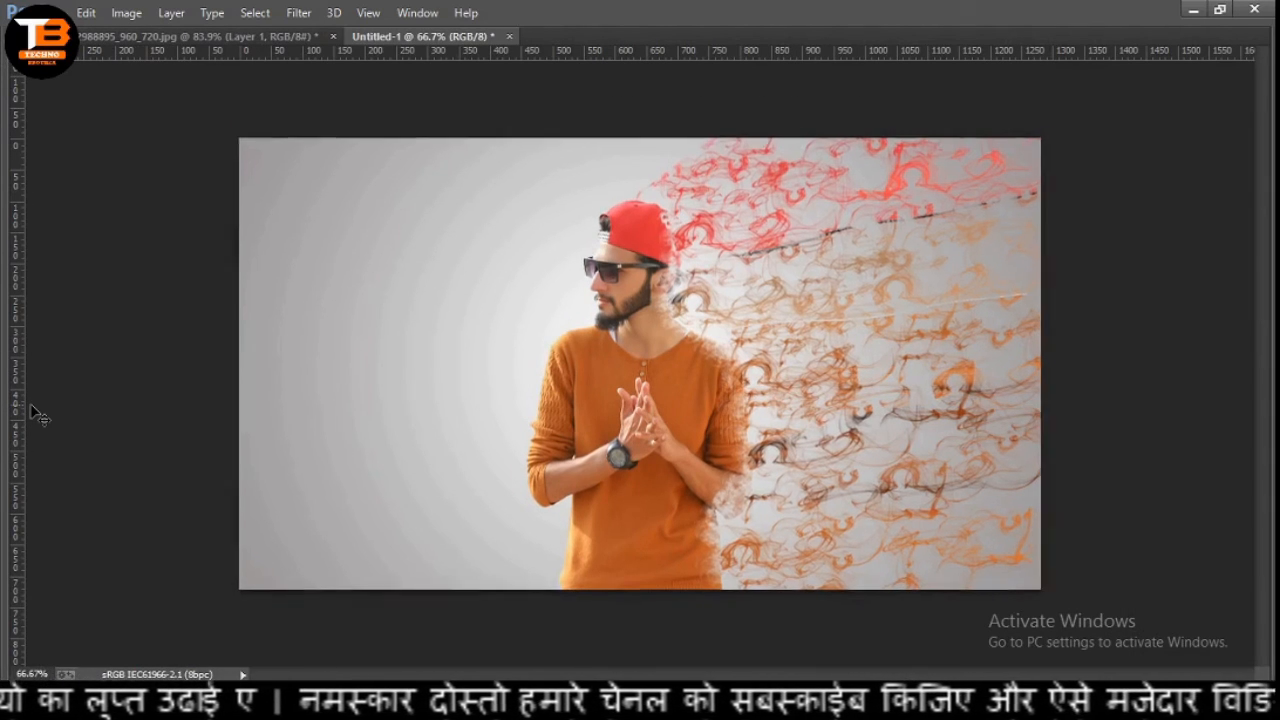
pyautogui.hotkey('ctrl', '0')
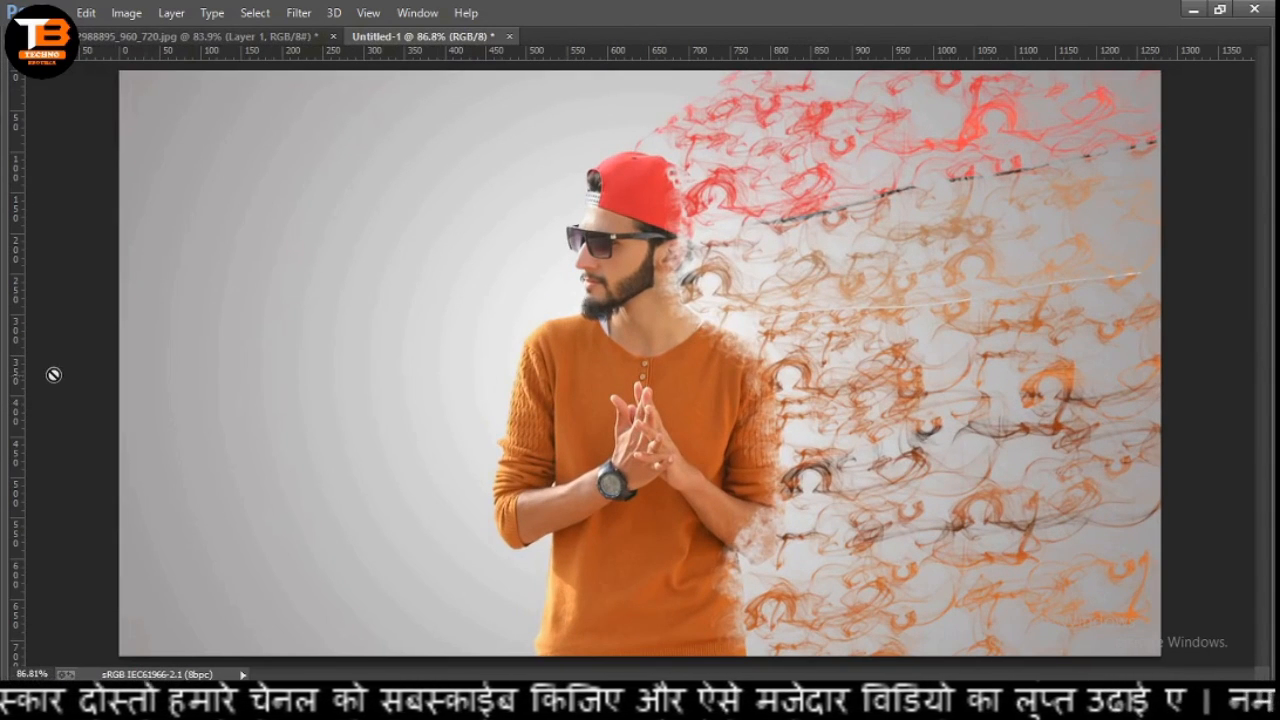